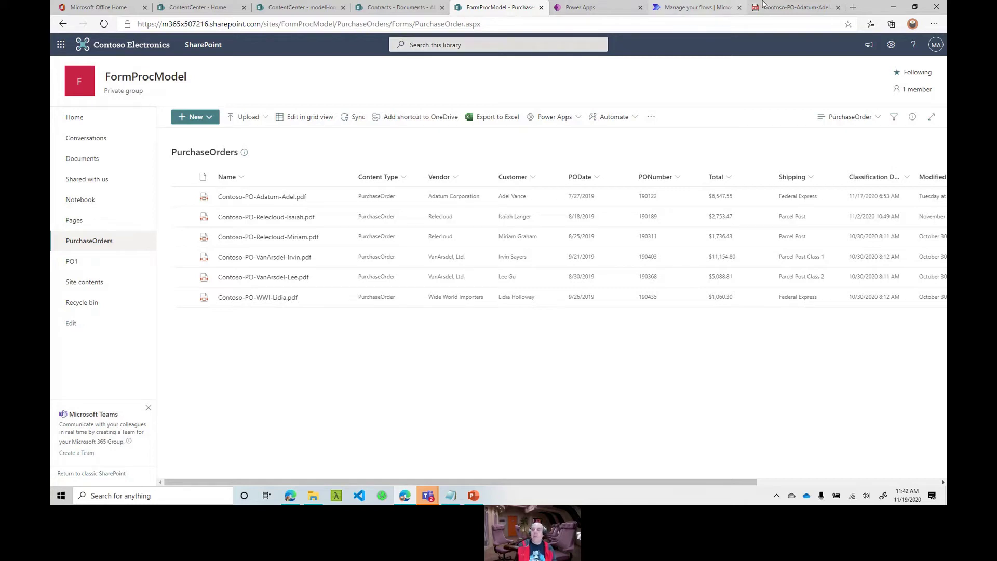
- Review the Adatum purchase order PDF, and upload Contoso-PO-Relecloud-Johanna.pdf from the Form Processing Training Files folder to the PurchaseOrders library
left_click(793, 9)
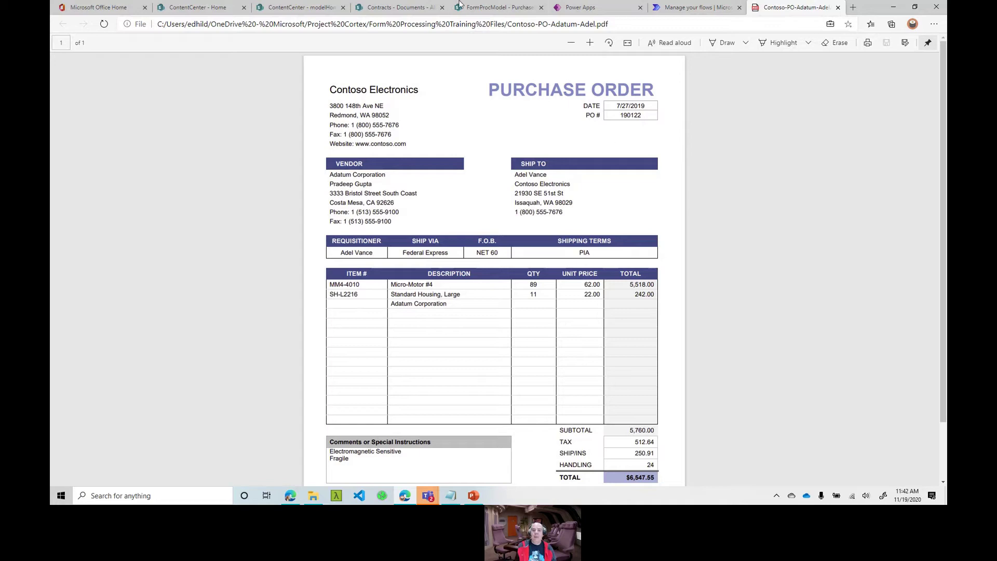
left_click(493, 7)
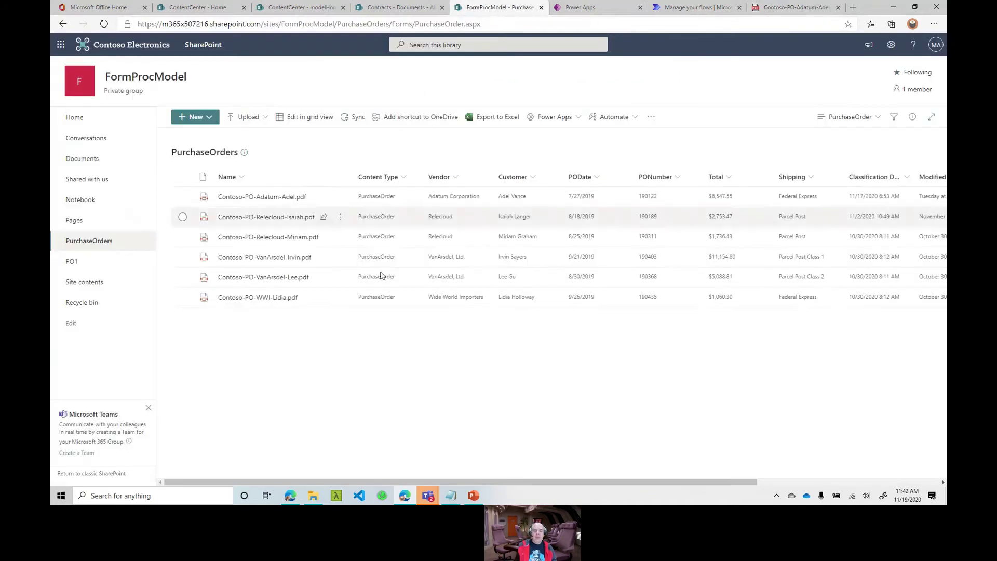
left_click(313, 495)
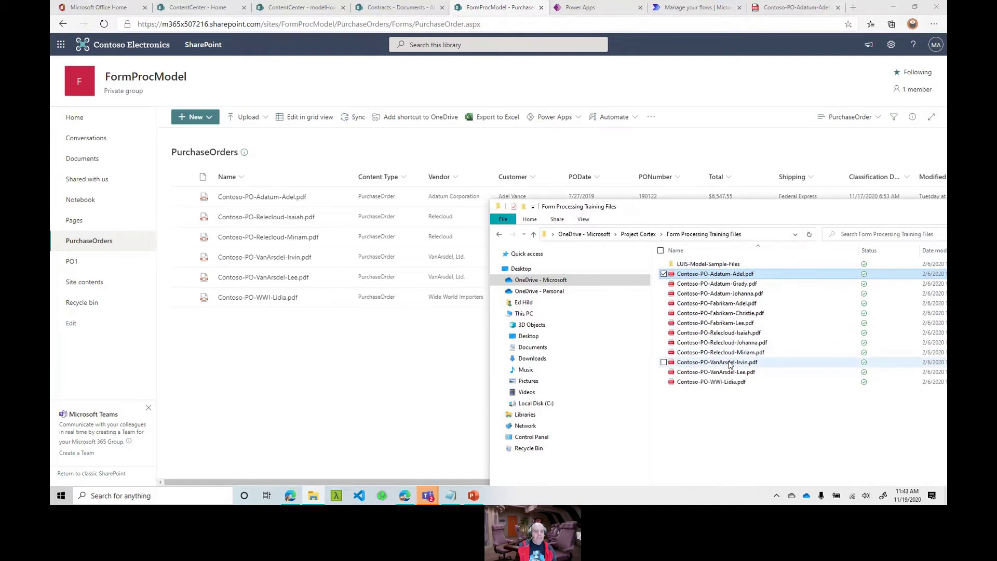
left_click(729, 383)
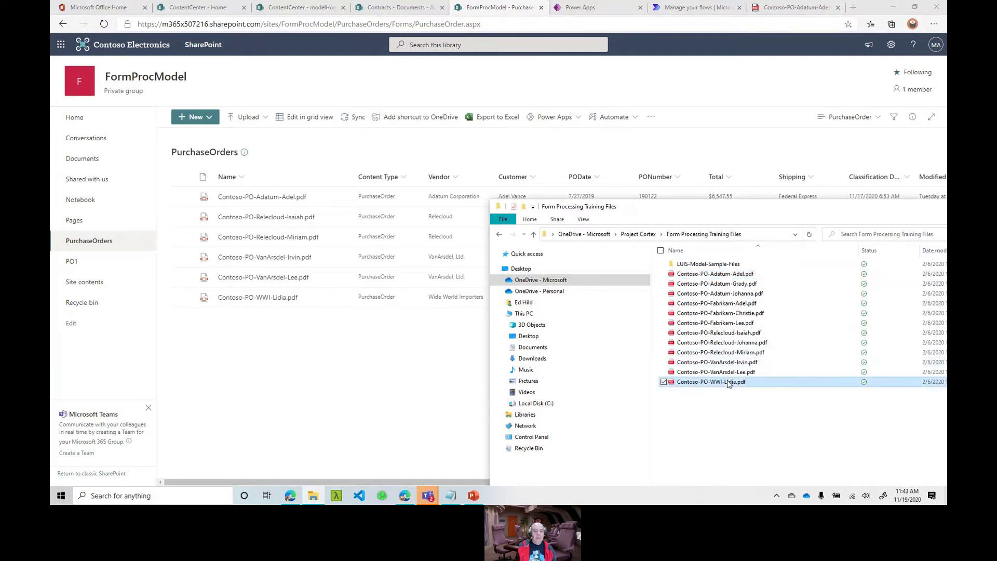
left_click(729, 324)
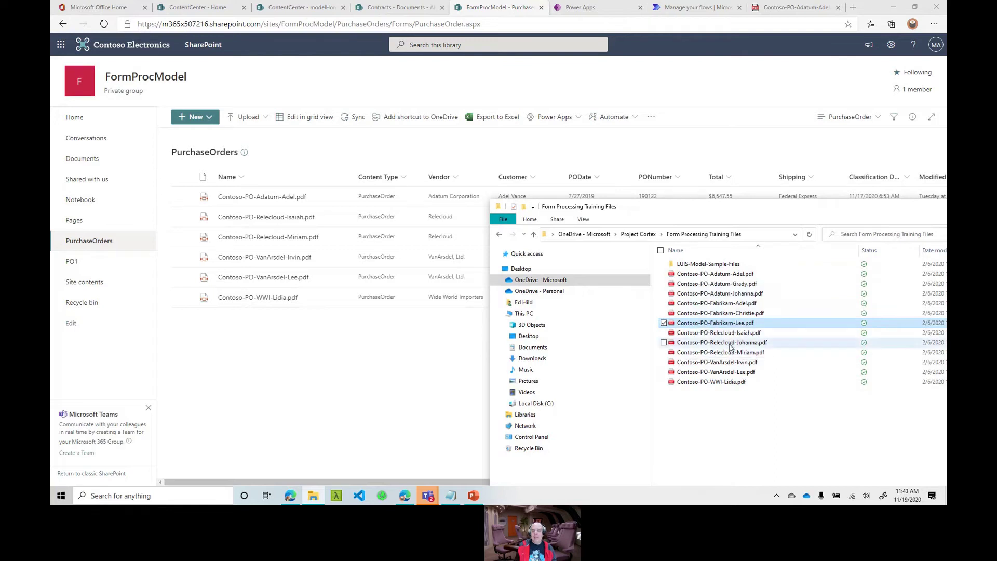
left_click(730, 344)
left_click_drag(731, 348, 352, 353)
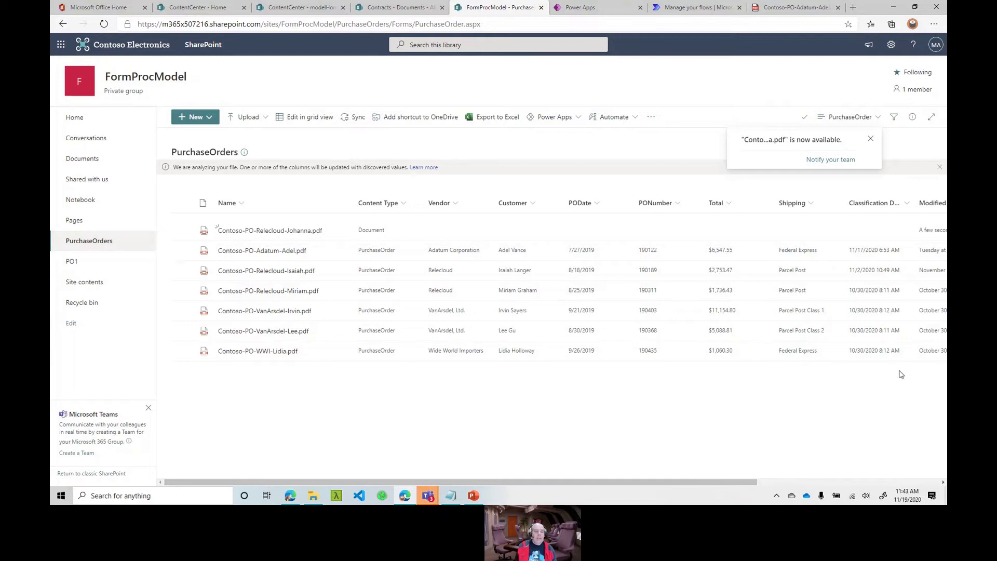
- Reload the PurchaseOrders library to check whether the uploaded purchase order's columns have been filled
left_click(91, 221)
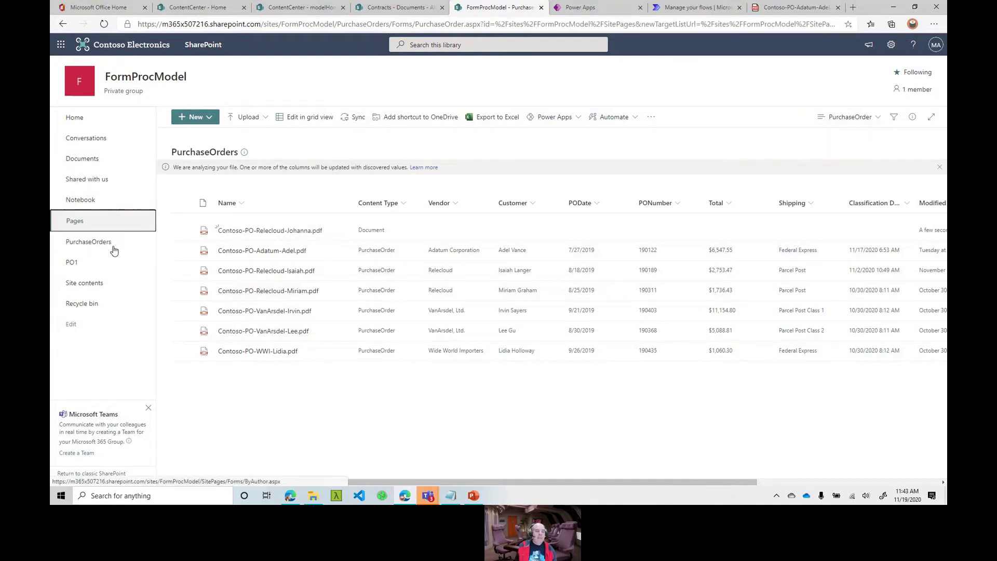
left_click(98, 244)
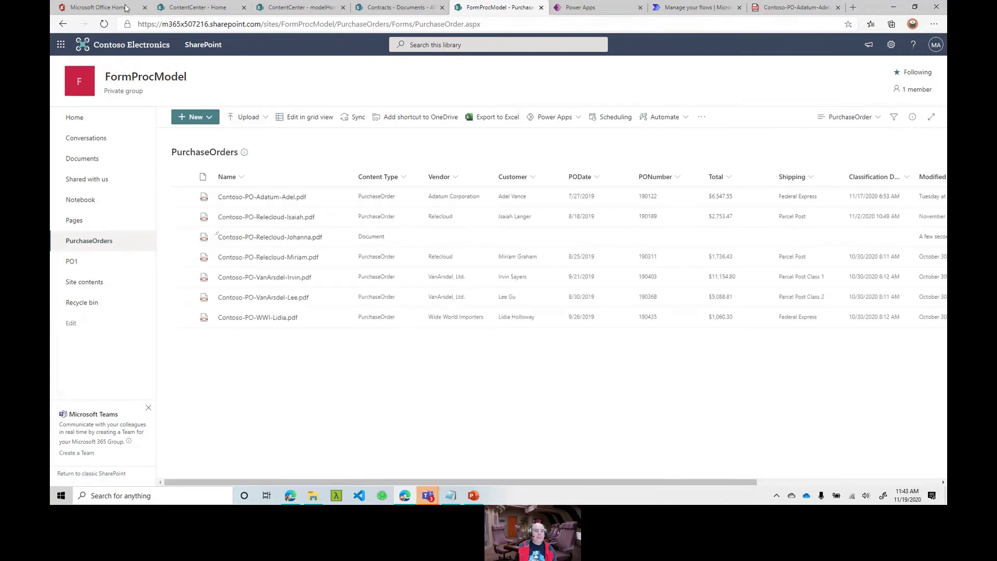
left_click(103, 24)
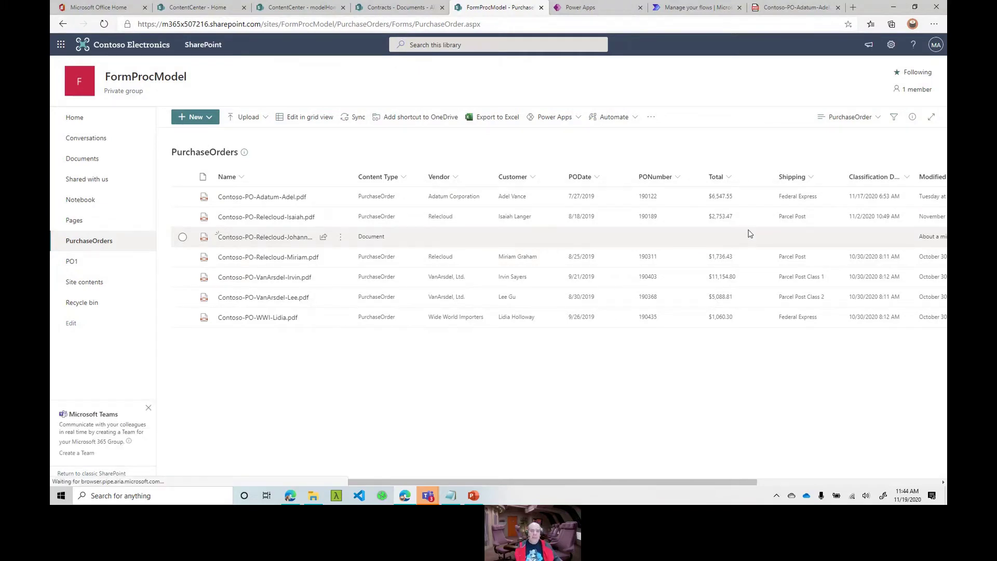
- Look over the Power Automate and AI Builder options offered for the PurchaseOrders library
left_click(634, 120)
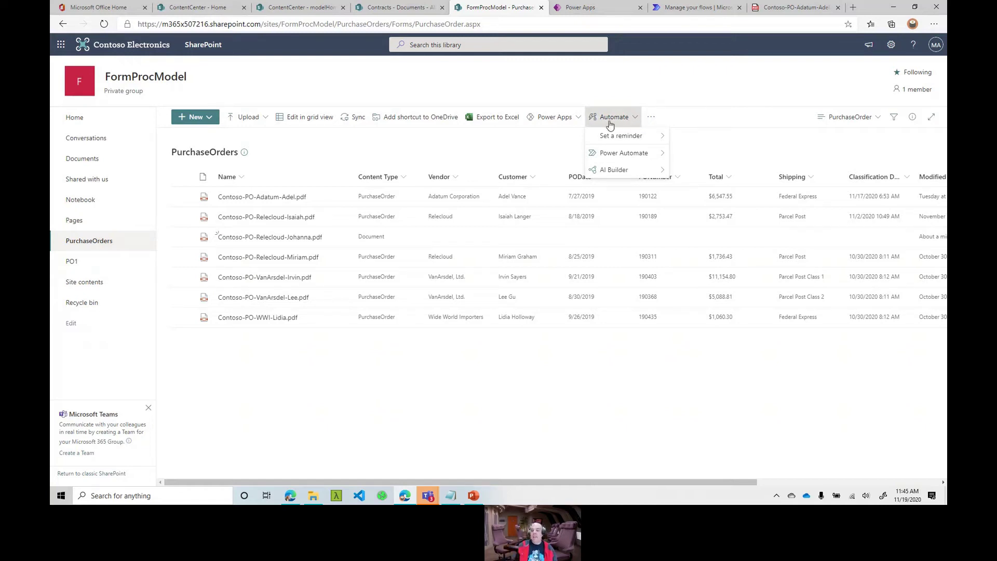
mouse_move(642, 155)
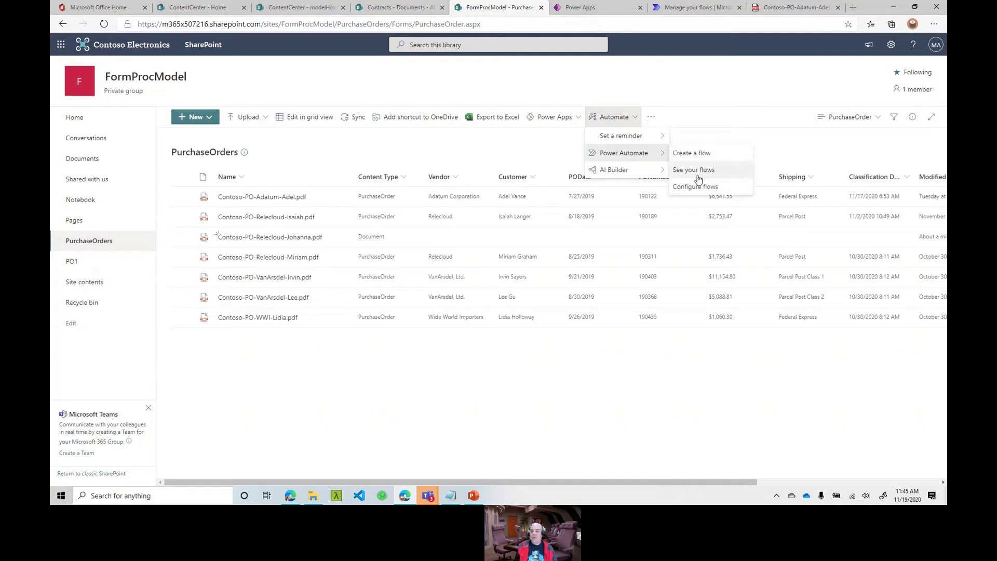
mouse_move(622, 171)
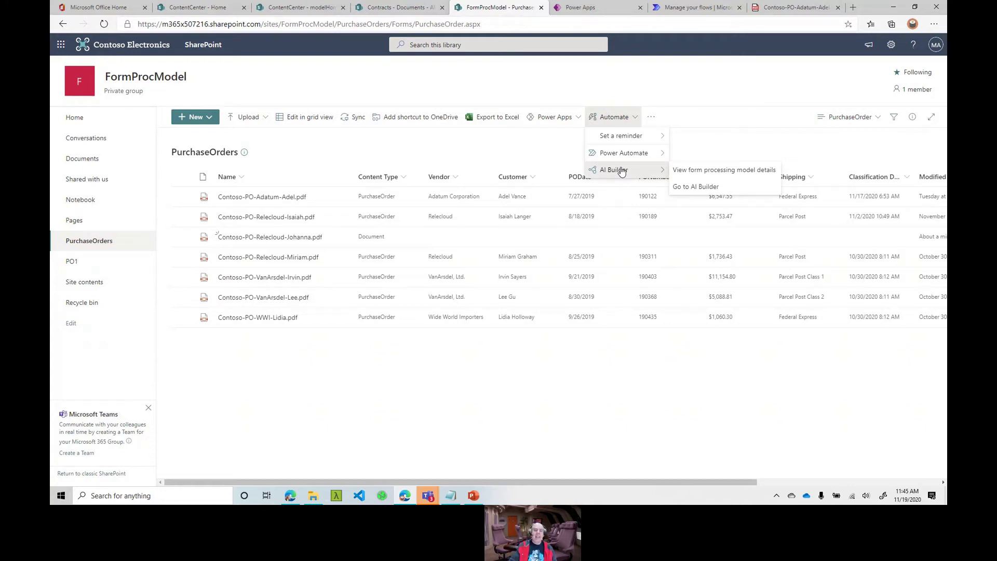
- Create a form processing model named PO1 for the PO1 library, with a new content type and its view set as default
left_click(65, 262)
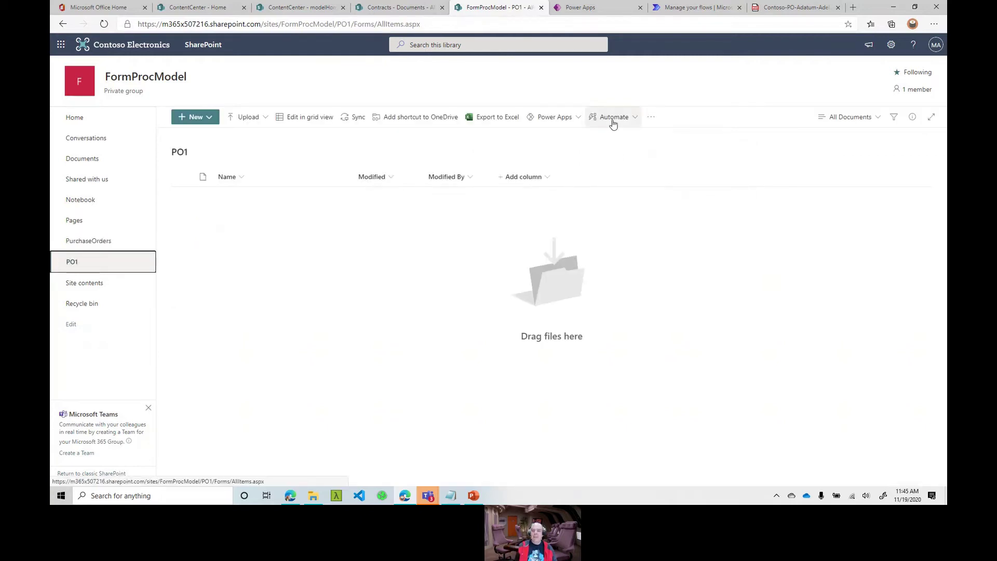
left_click(631, 117)
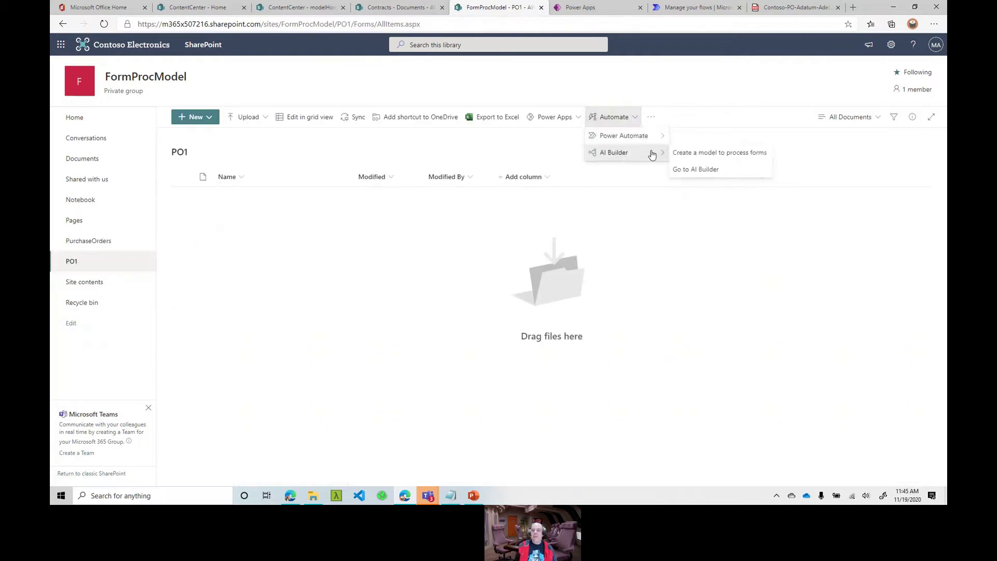
left_click(706, 154)
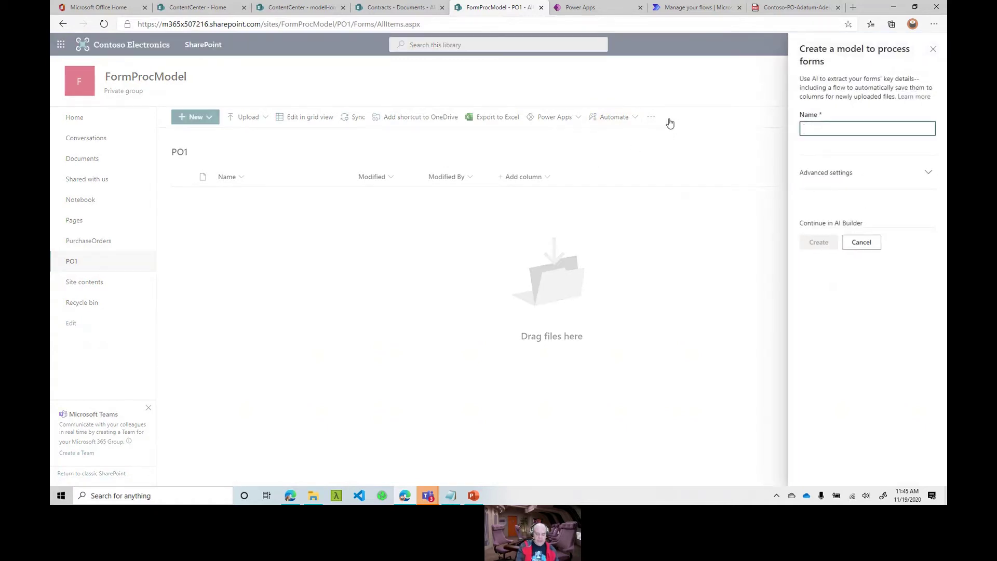
type("PO1")
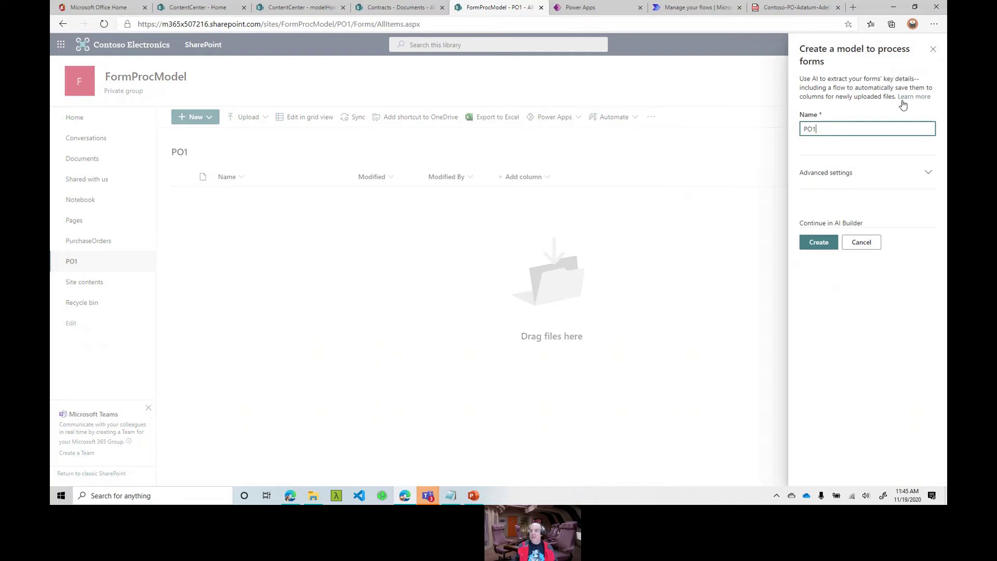
left_click(927, 172)
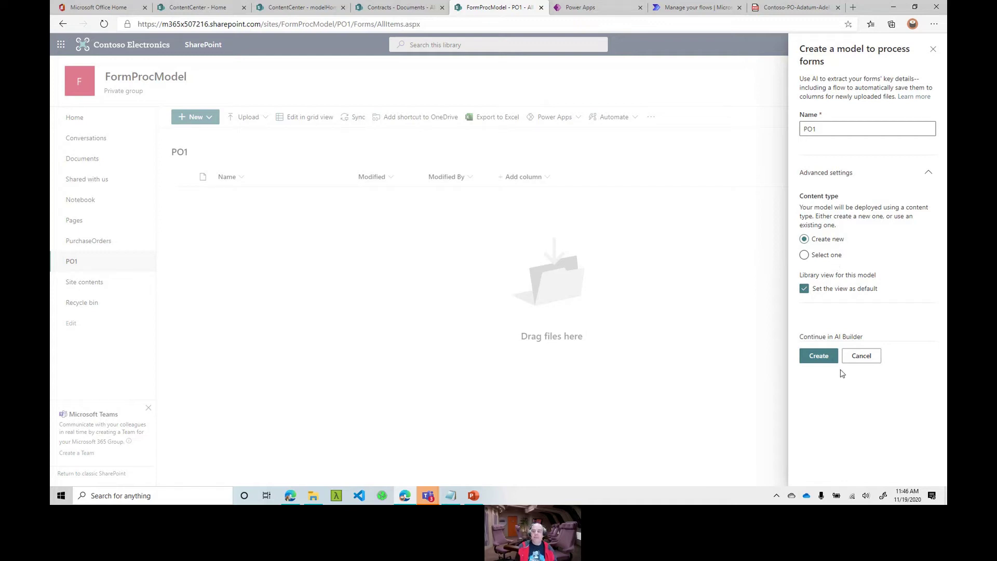
left_click(828, 357)
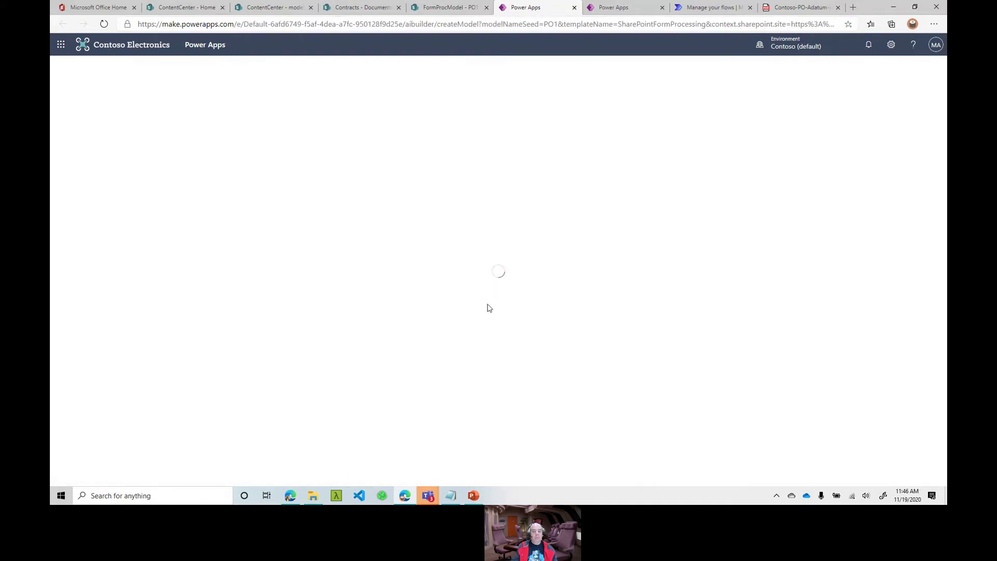
- Add PO1Vendor from the Notepad list as the first field to extract in the model
left_click(451, 495)
left_click_drag(304, 361, 201, 363)
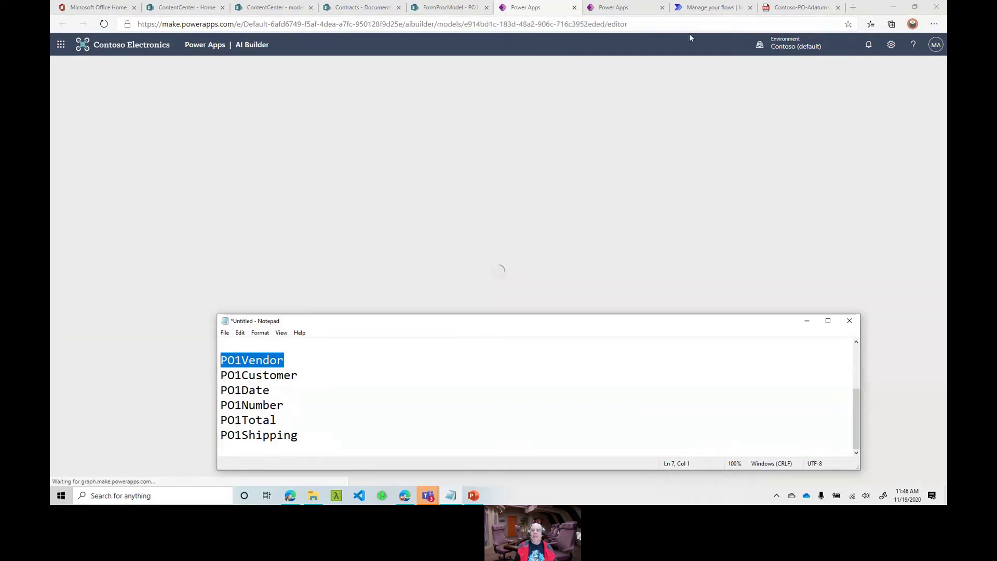
left_click(768, 78)
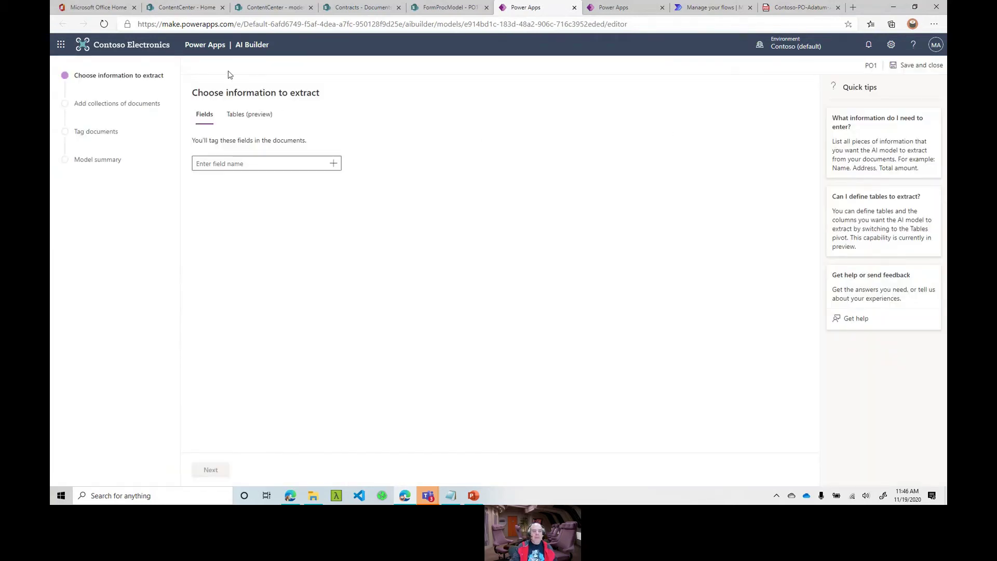
left_click(224, 163)
type("PO1Vendor")
key("Return")
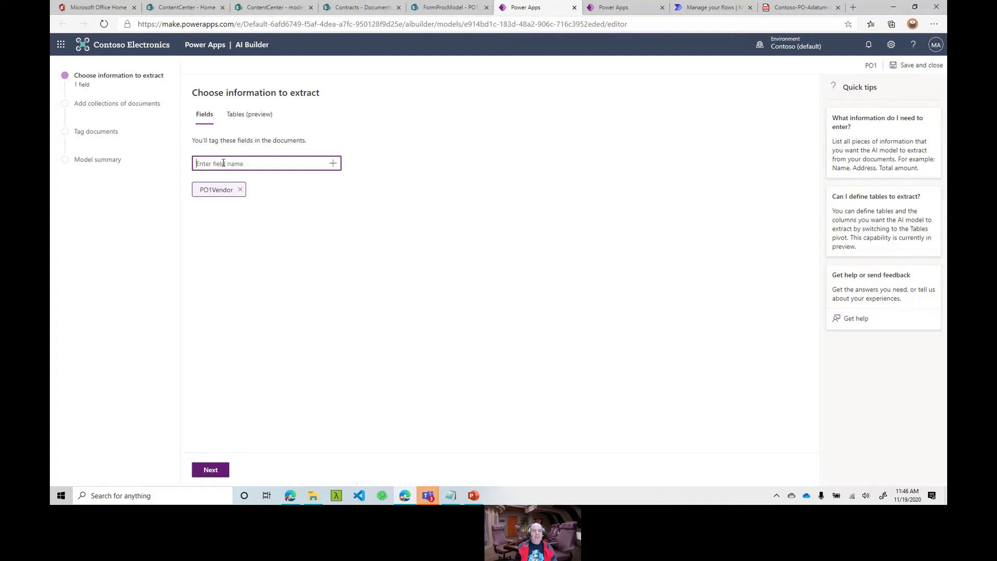
- Copy PO1Customer from the Notepad list and add it as a field to extract
key("alt+Tab")
left_click(299, 376)
left_click_drag(299, 377, 219, 378)
key("ctrl+c")
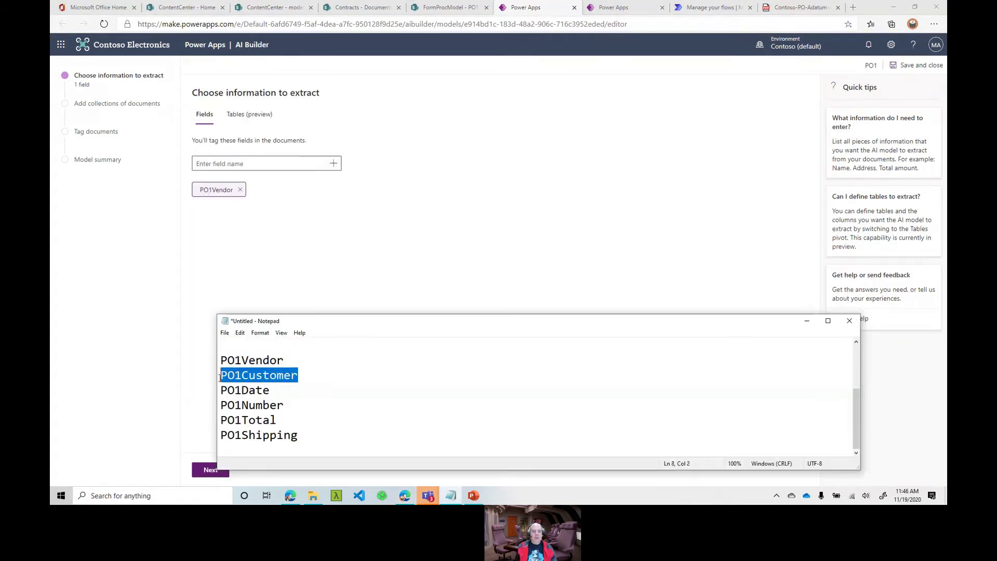
left_click(246, 164)
key("ctrl+v")
key("Return")
- Copy PO1Date from the Notepad list and add it as a field to extract
key("alt+Tab")
left_click_drag(276, 395, 211, 394)
key("ctrl+c")
left_click(233, 163)
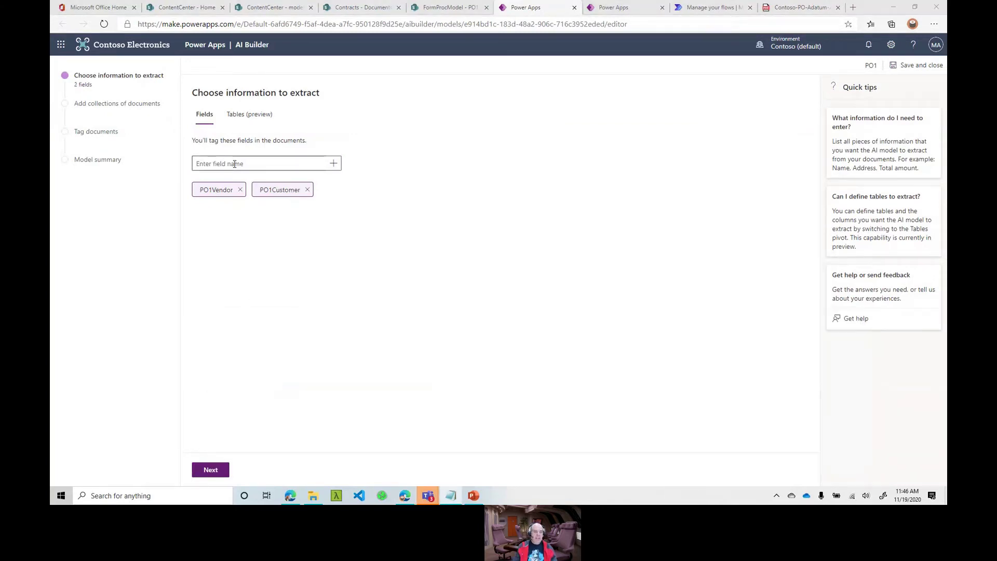
key("ctrl+v")
key("Return")
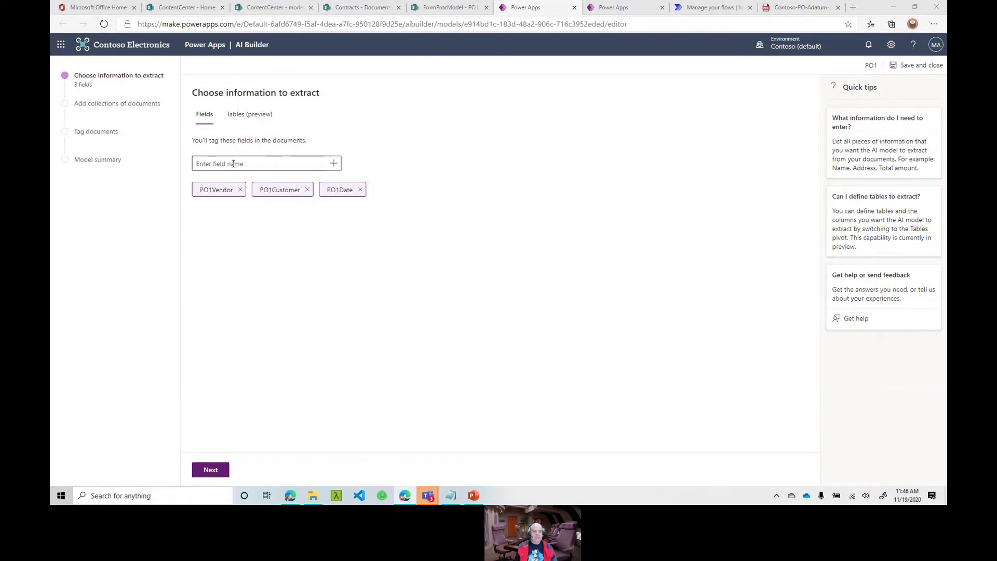
- Copy PO1Number from the Notepad list and add it as a field to extract
key("alt+Tab")
left_click_drag(287, 406, 217, 404)
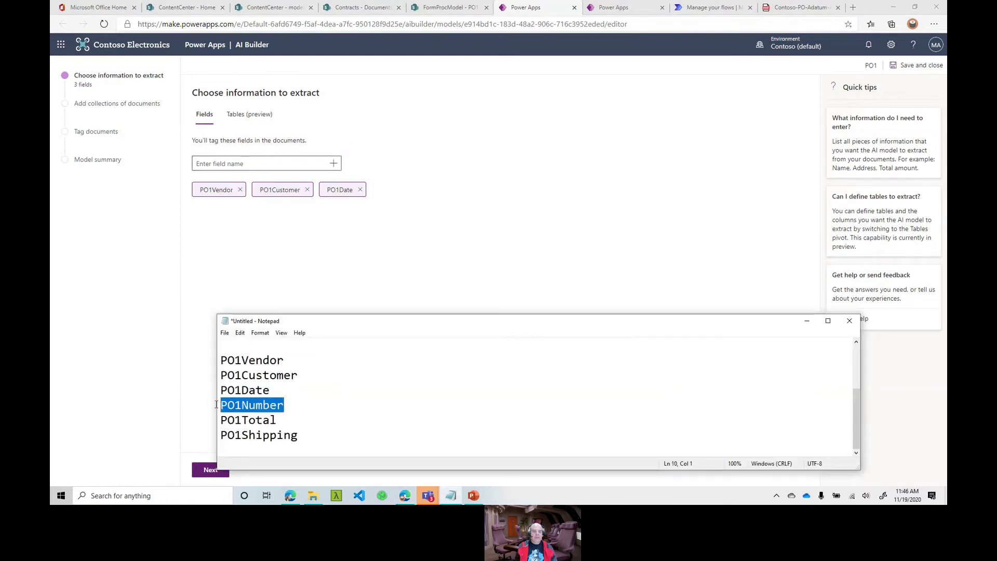
left_click(236, 164)
key("ctrl+v")
key("Return")
- Copy PO1Total from the Notepad list and add it as a field to extract
key("alt+Tab")
left_click_drag(283, 424, 213, 422)
key("ctrl+c")
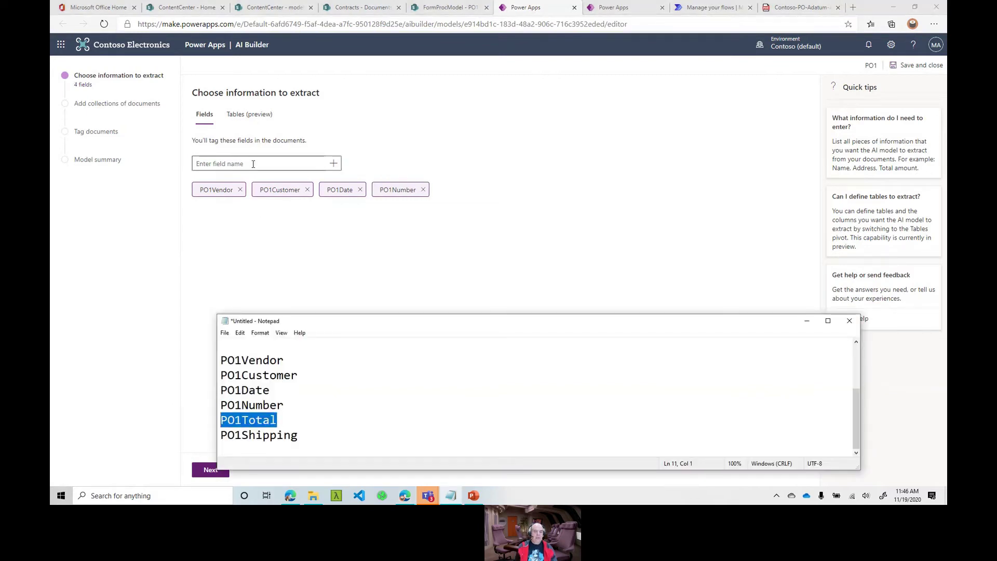
left_click(253, 163)
key("ctrl+v")
key("Return")
- Add PO1Shipping from the Notepad list as a field to extract, and continue to the document collections stage
key("alt+Tab")
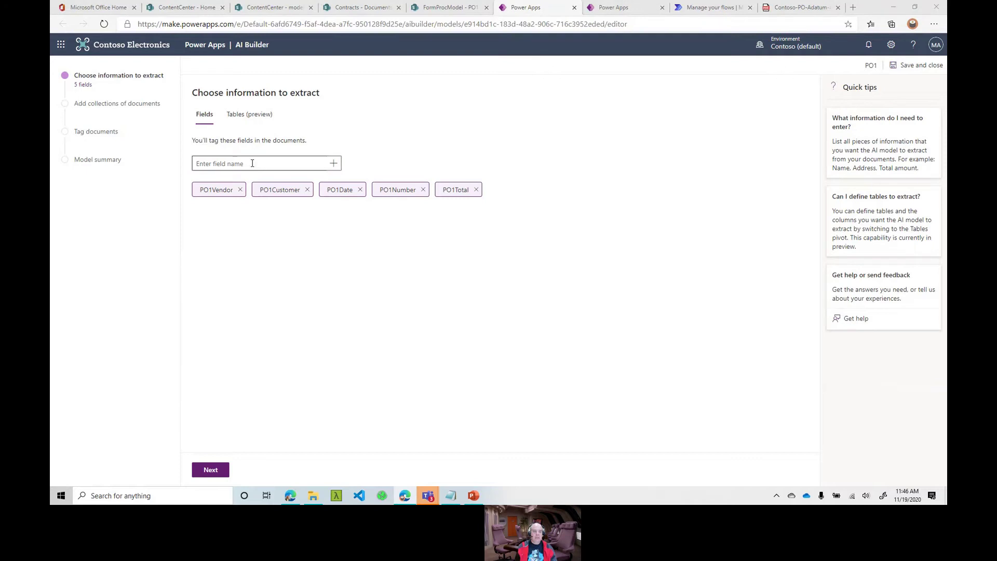
left_click_drag(299, 435, 214, 436)
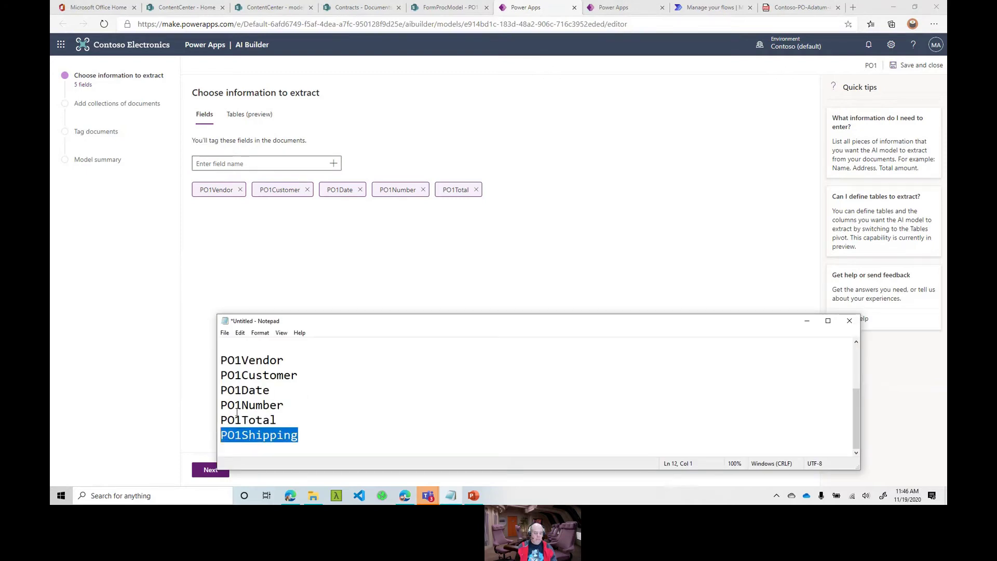
key("ctrl+c")
left_click(251, 161)
key("ctrl+v")
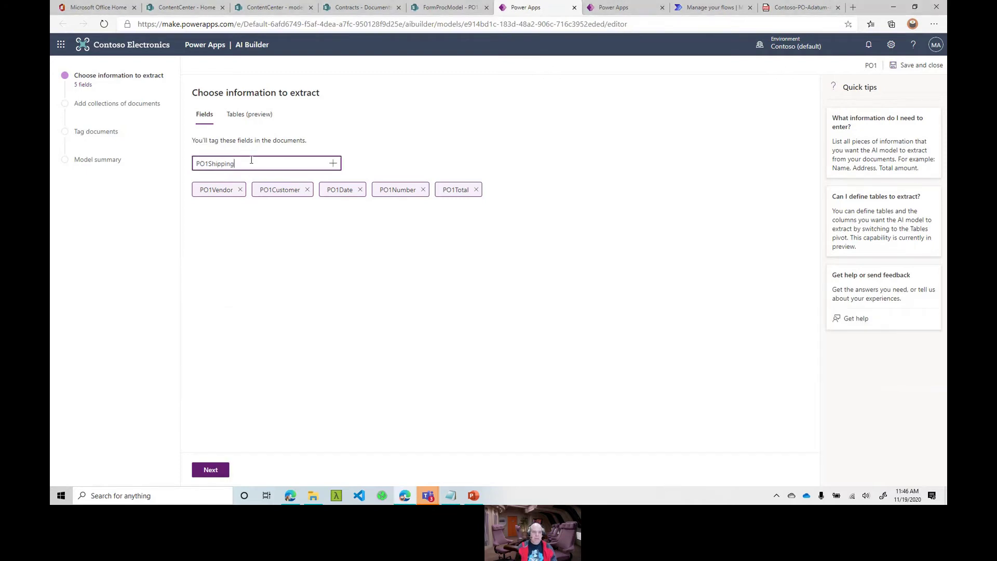
key("Return")
left_click(208, 470)
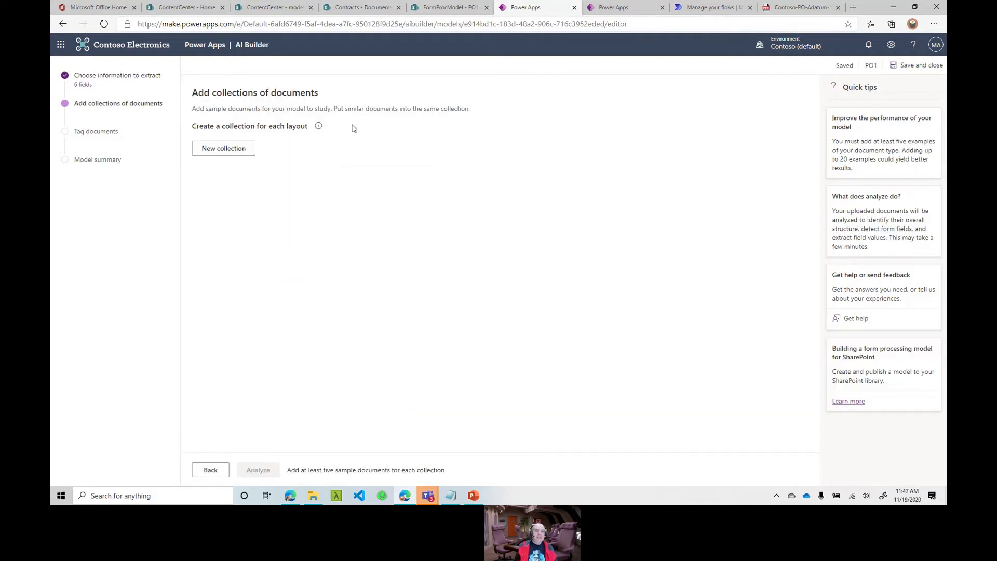
- Create a new document collection and start adding sample documents to it from the computer
left_click(235, 150)
left_click(250, 237)
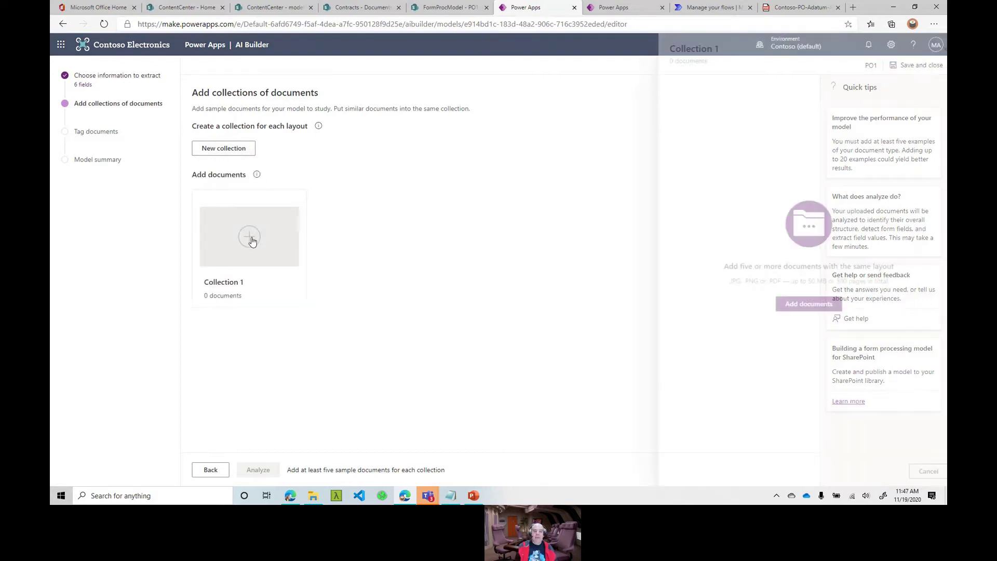
left_click(808, 306)
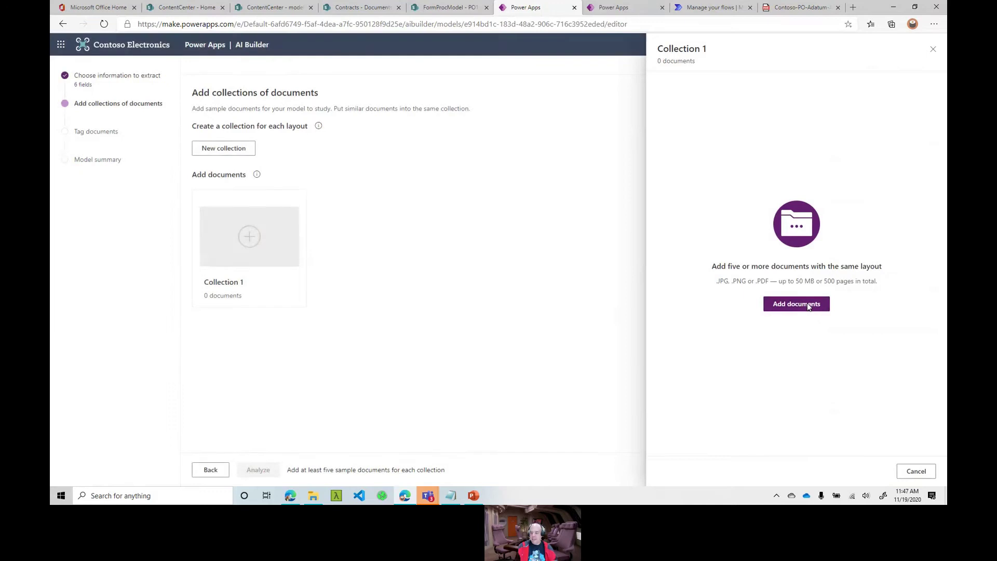
left_click(738, 102)
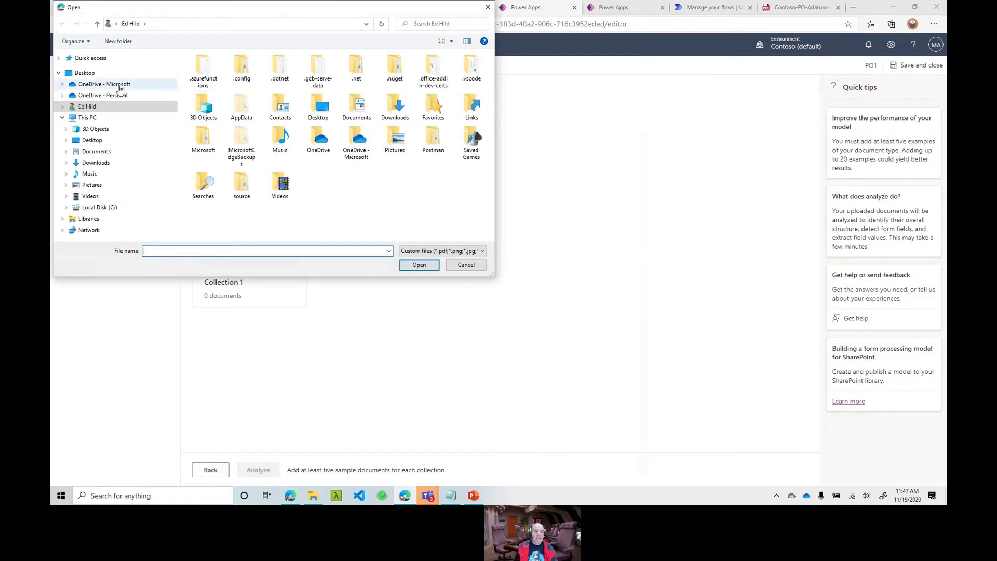
- Browse to the Form Processing Training Files folder inside Project Cortex on OneDrive - Microsoft
left_click(122, 87)
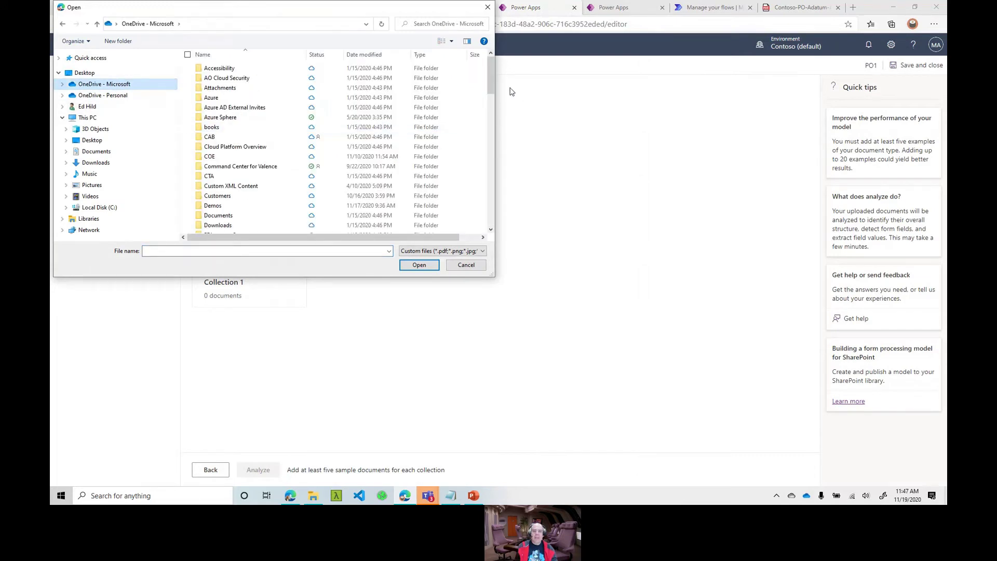
left_click_drag(491, 82, 493, 154)
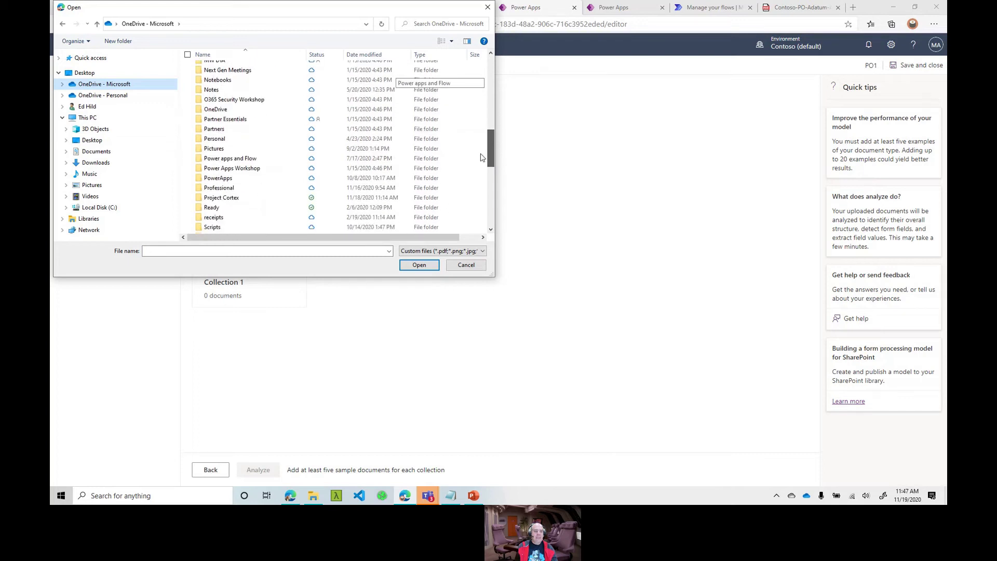
double_click(233, 198)
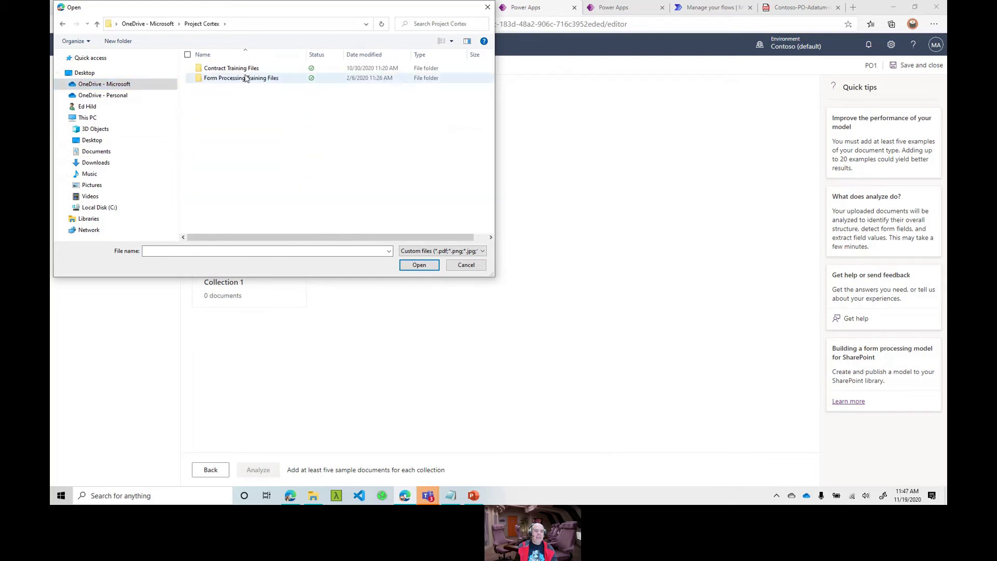
double_click(246, 78)
- Upload the three Adatum and three Fabrikam purchase order PDFs to Collection 1
left_click(248, 79)
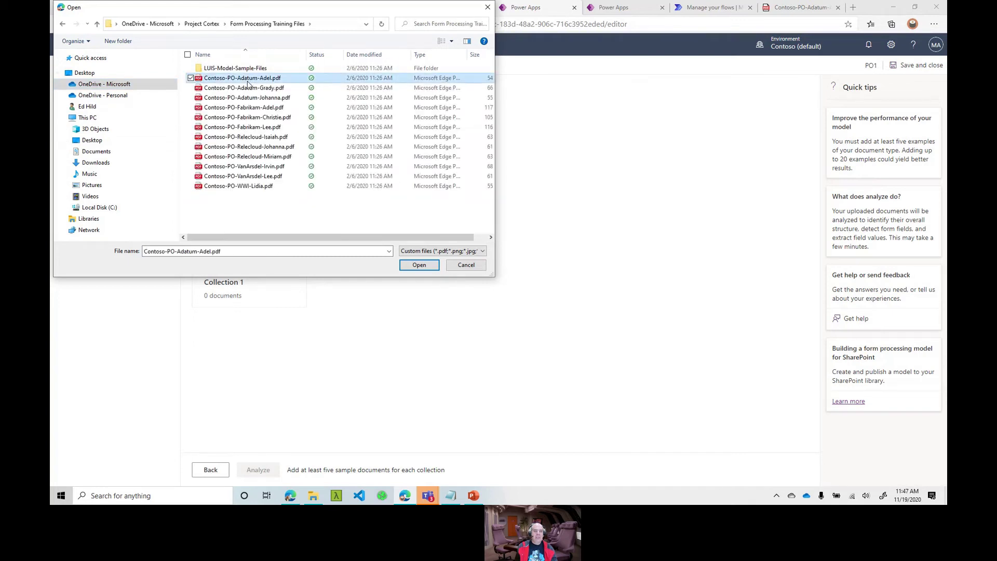
left_click(248, 137, "shift")
left_click(253, 137, "ctrl")
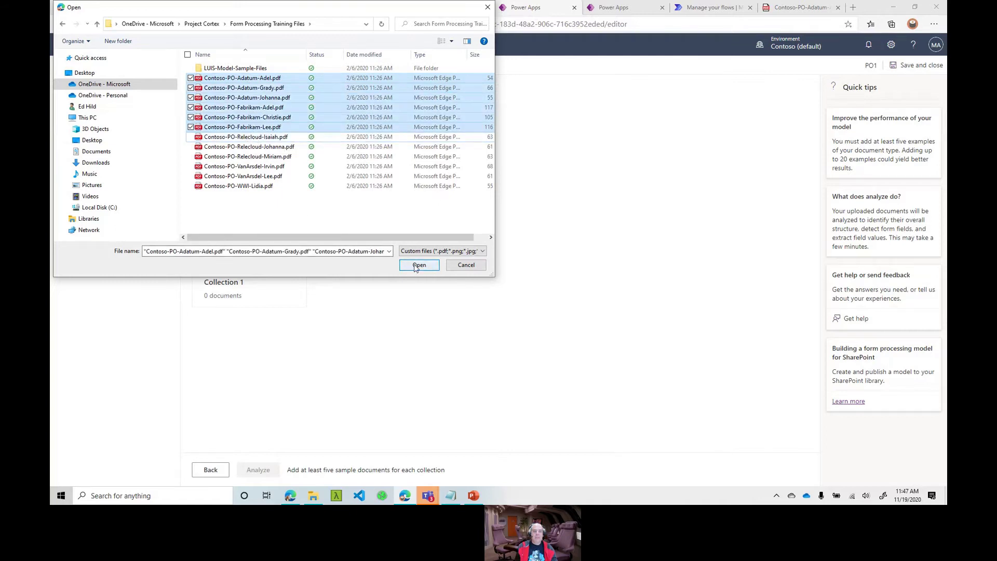
left_click(418, 265)
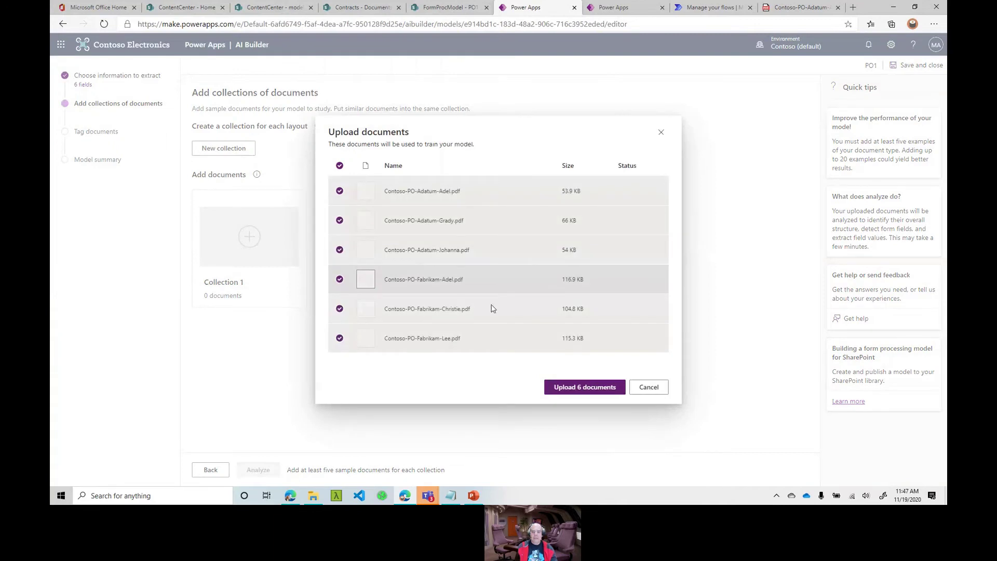
left_click(589, 387)
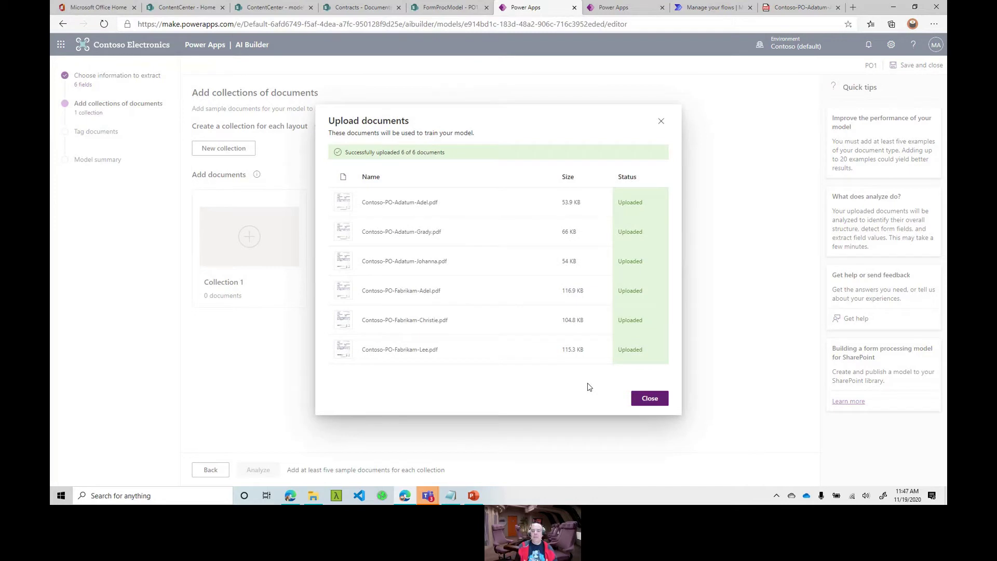
left_click(649, 399)
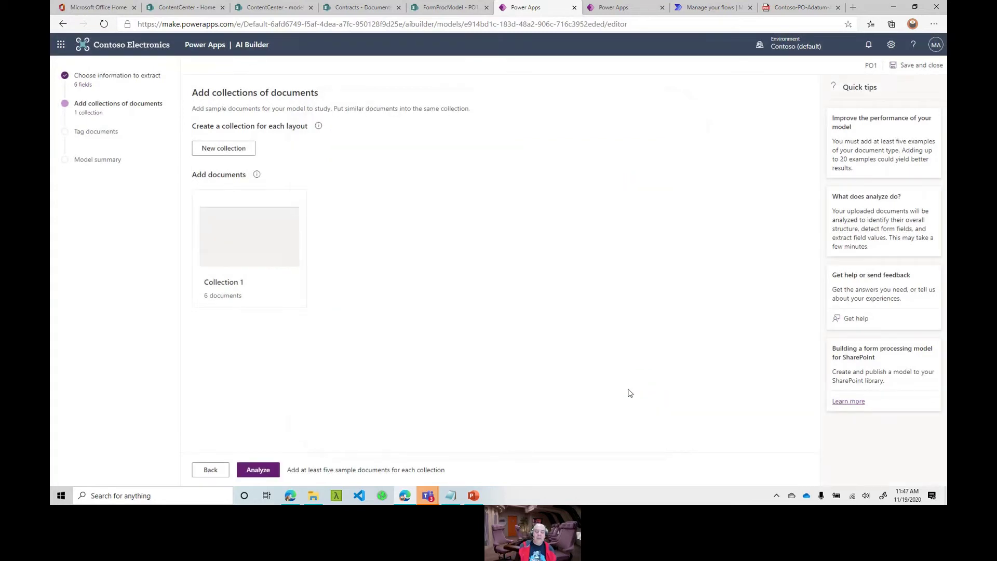
- Analyze the uploaded documents and open Collection 1 for tagging
left_click(257, 470)
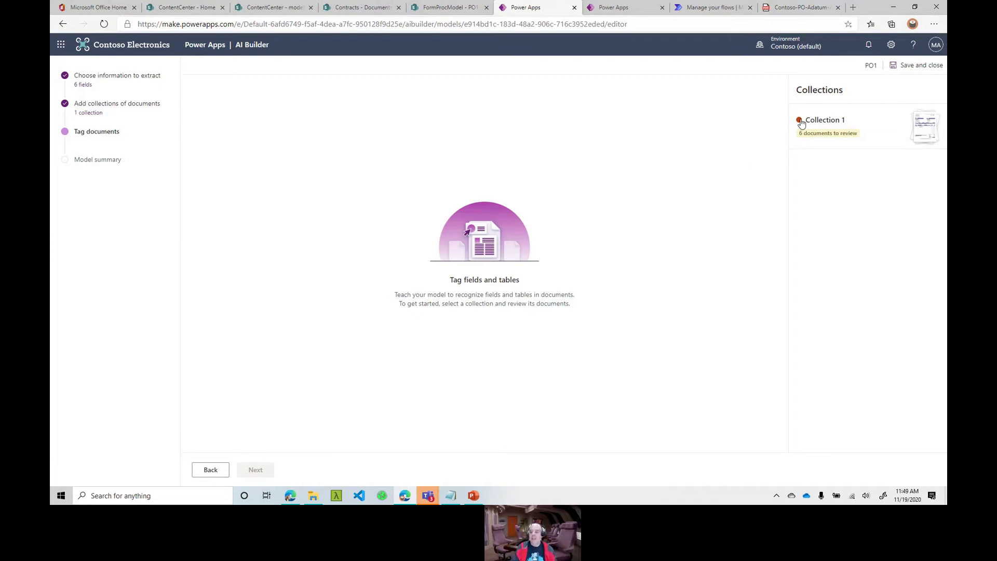
left_click(832, 123)
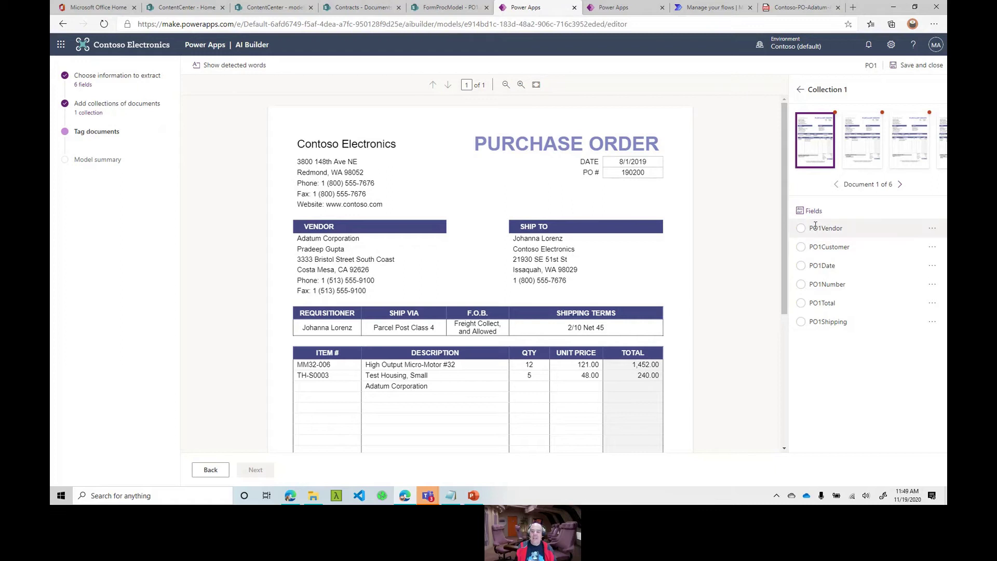
- In the first document, tag Adatum Corporation as PO1Vendor, the date 8/1/2019 as PO1Date, and the PO # value as PO1Number
left_click_drag(294, 233, 365, 241)
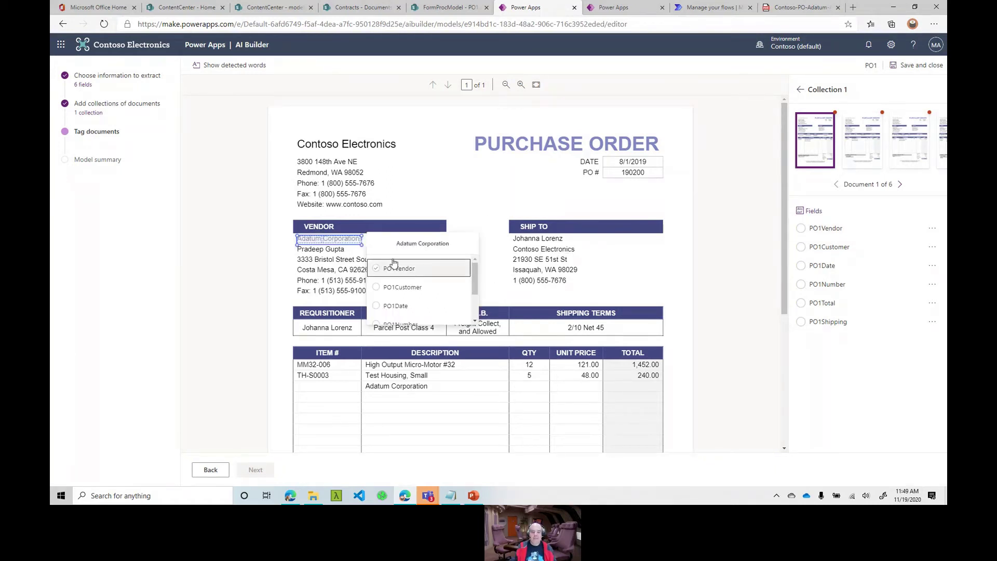
left_click(399, 267)
left_click_drag(618, 158, 648, 166)
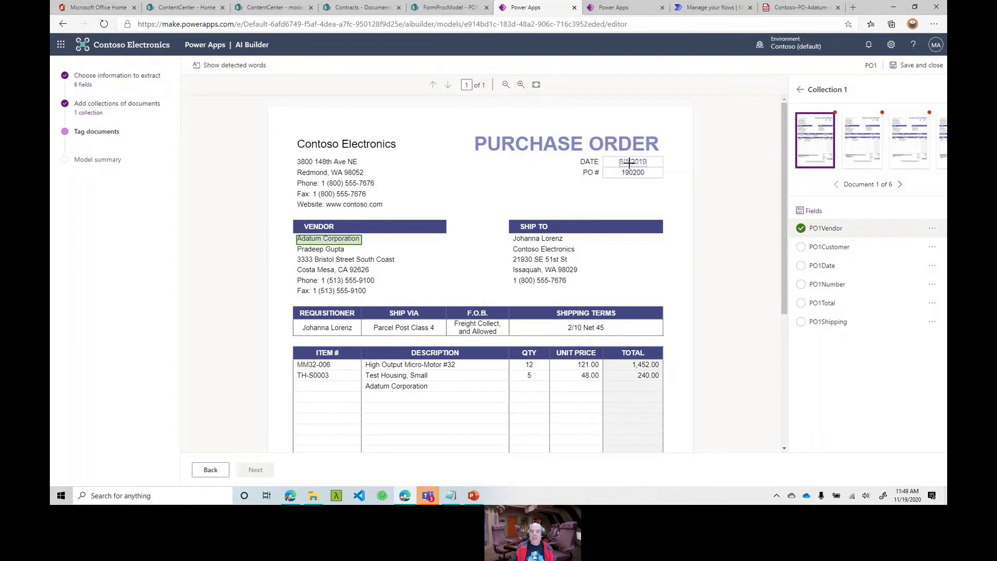
left_click(540, 213)
left_click_drag(626, 176, 646, 168)
left_click(546, 219)
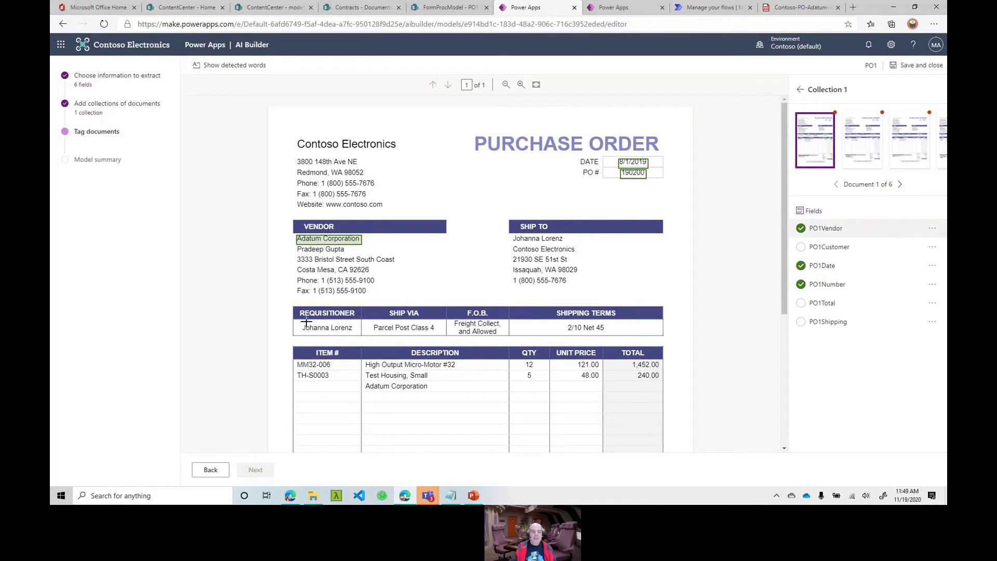
- In the first document, tag the requisitioner as PO1Customer, the grand total $1,940.29 as PO1Total, and Parcel Post Class 4 as PO1Shipping
left_click_drag(301, 324, 357, 333)
left_click(402, 289)
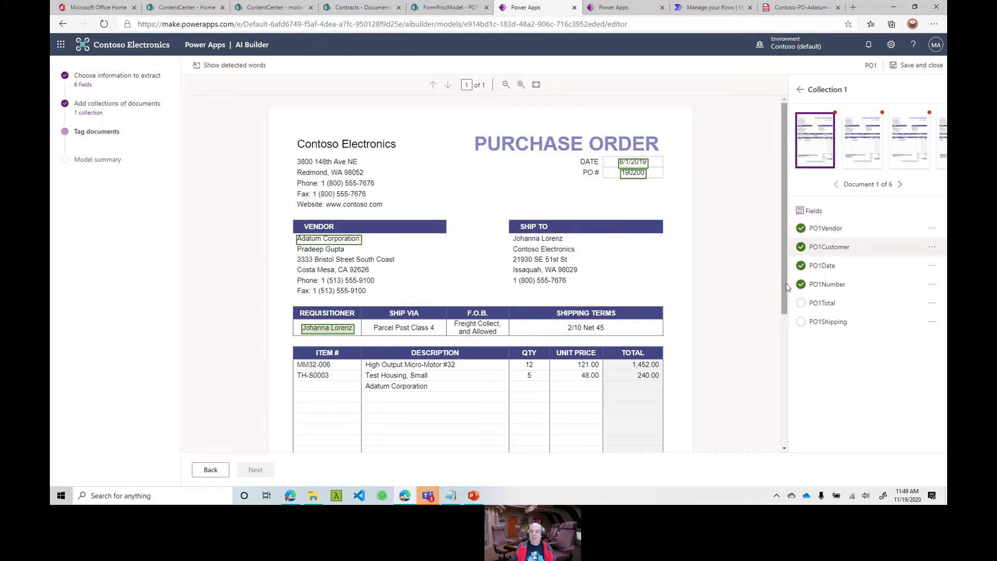
left_click_drag(784, 288, 776, 389)
left_click_drag(627, 392, 661, 401)
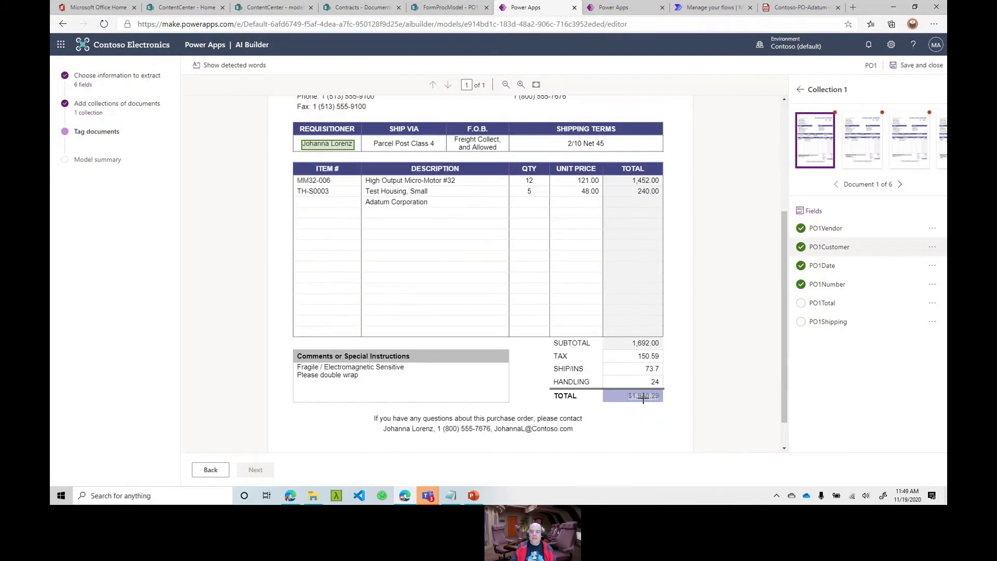
left_click(538, 376)
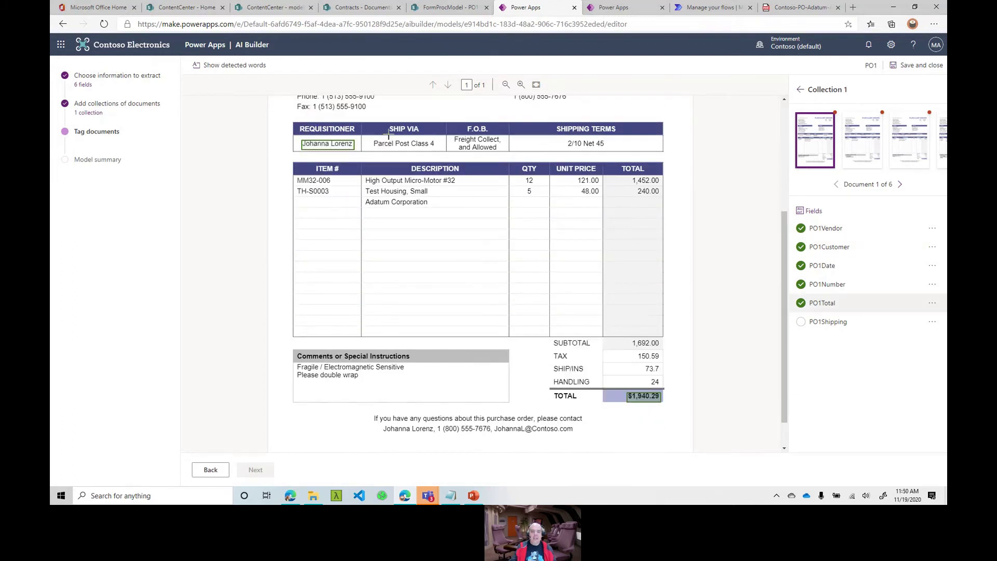
left_click_drag(374, 144, 438, 149)
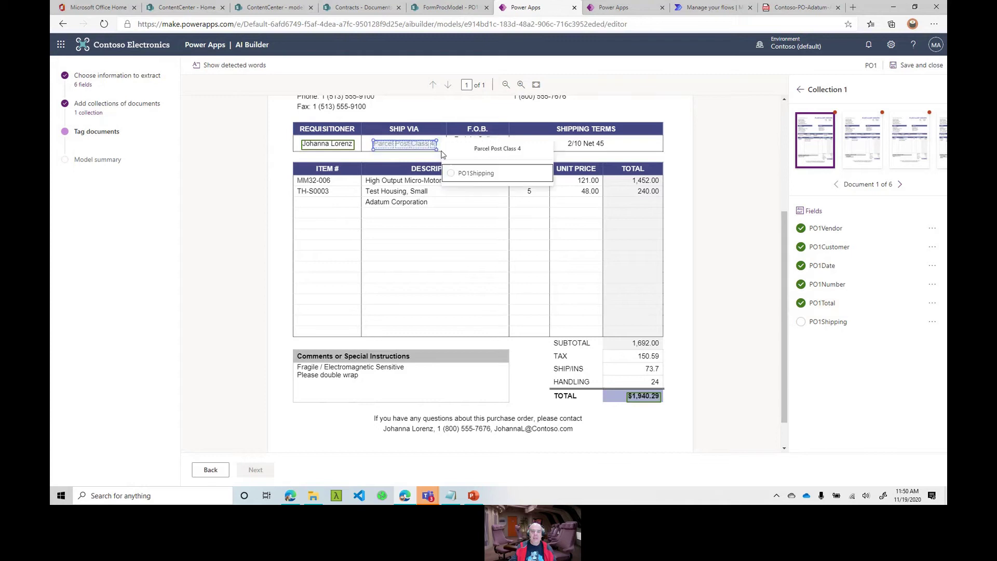
left_click(458, 172)
- In the second document, tag Adatum Corporation as PO1Vendor, the date 8/29/2019 as PO1Date, and the PO # value as PO1Number
left_click(874, 141)
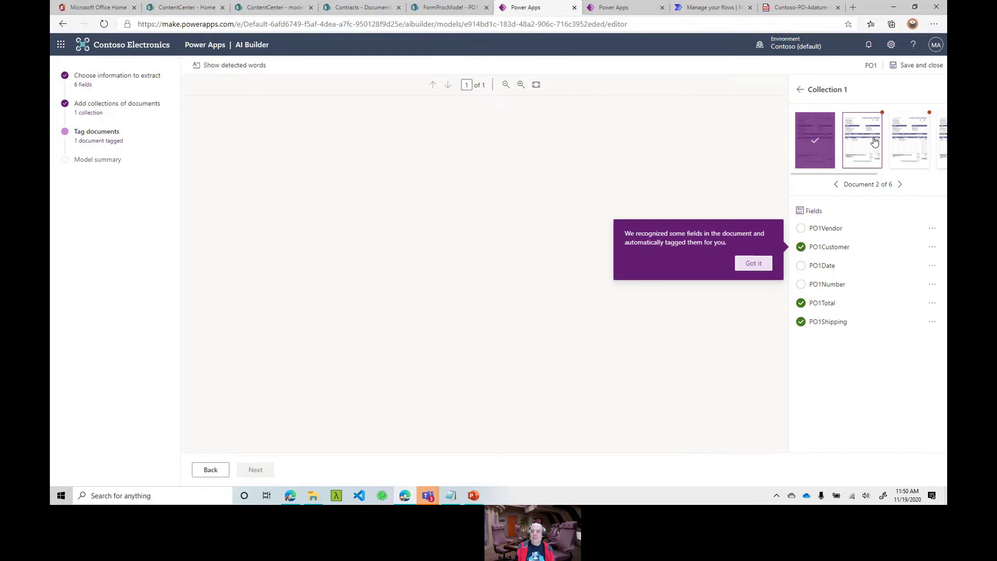
left_click(760, 264)
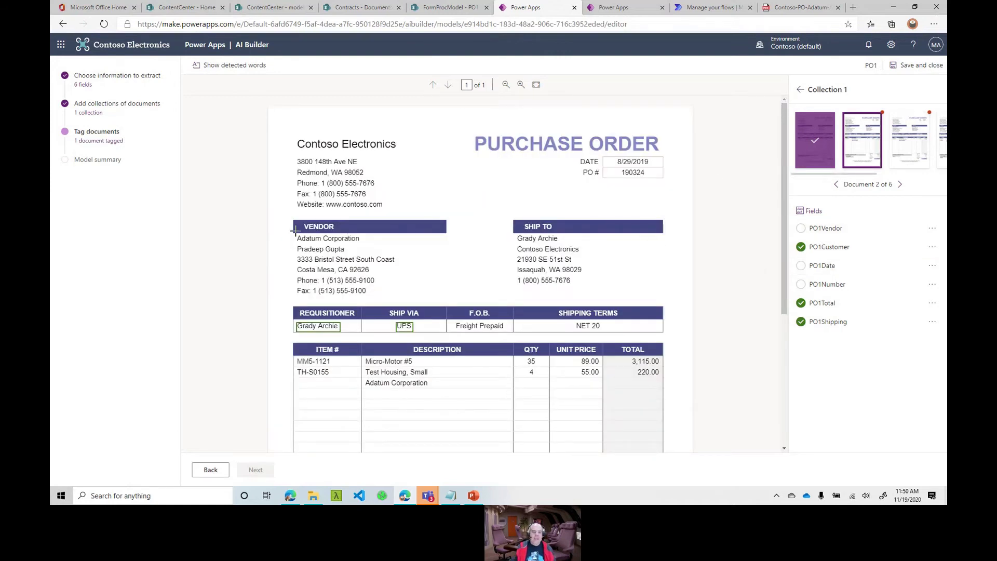
left_click_drag(299, 238, 365, 243)
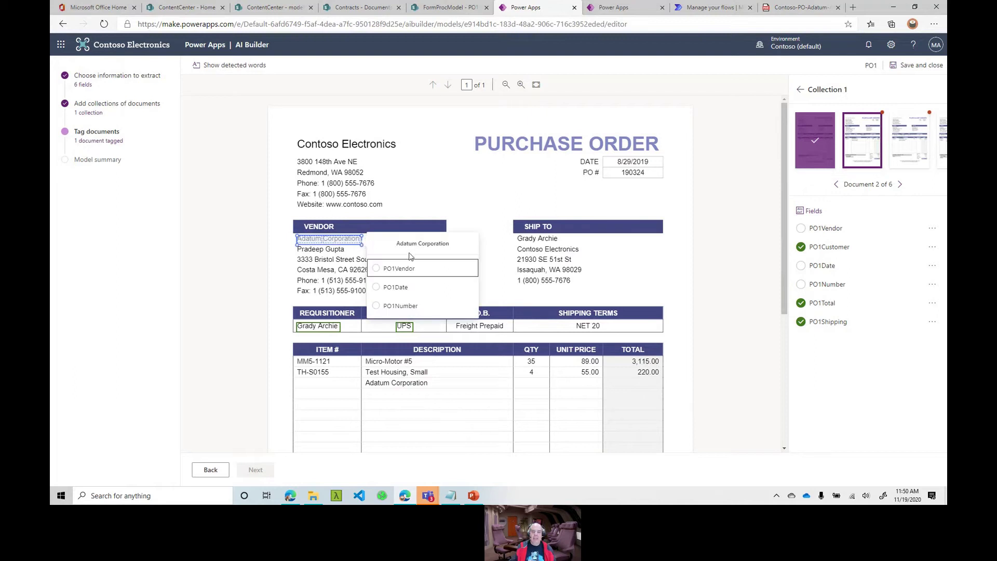
left_click(409, 268)
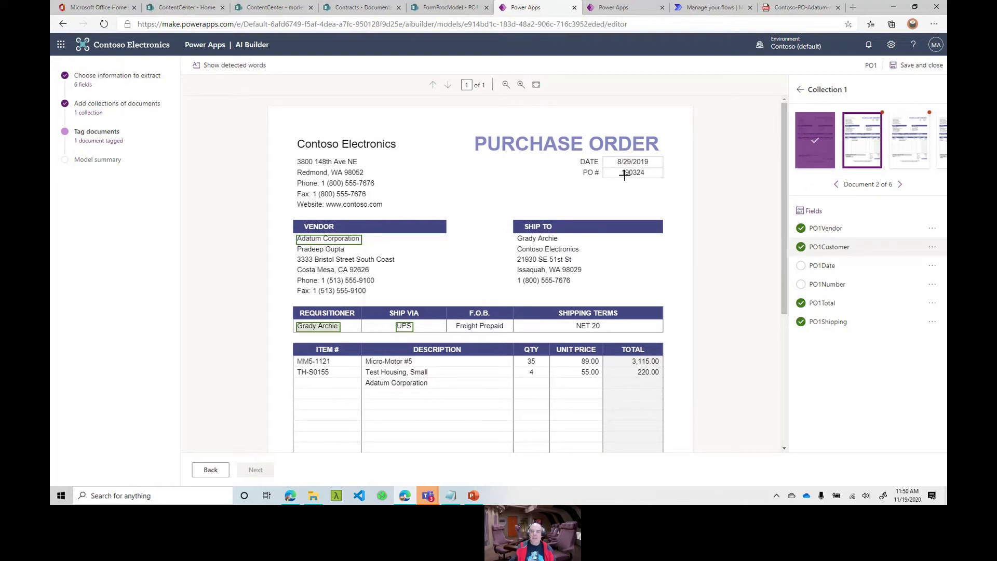
left_click(632, 159)
left_click(546, 188)
left_click(620, 175)
left_click(552, 202)
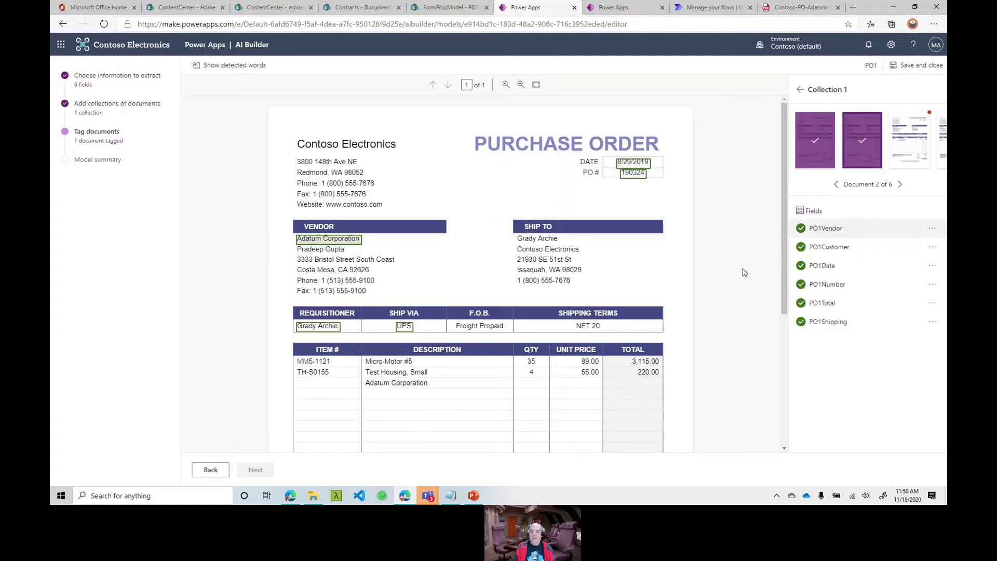
left_click_drag(783, 261, 783, 305)
- In the third document, tag Adatum Corporation as PO1Vendor, the date 7/27/2019 as PO1Date, and the PO # value as PO1Number
left_click(913, 141)
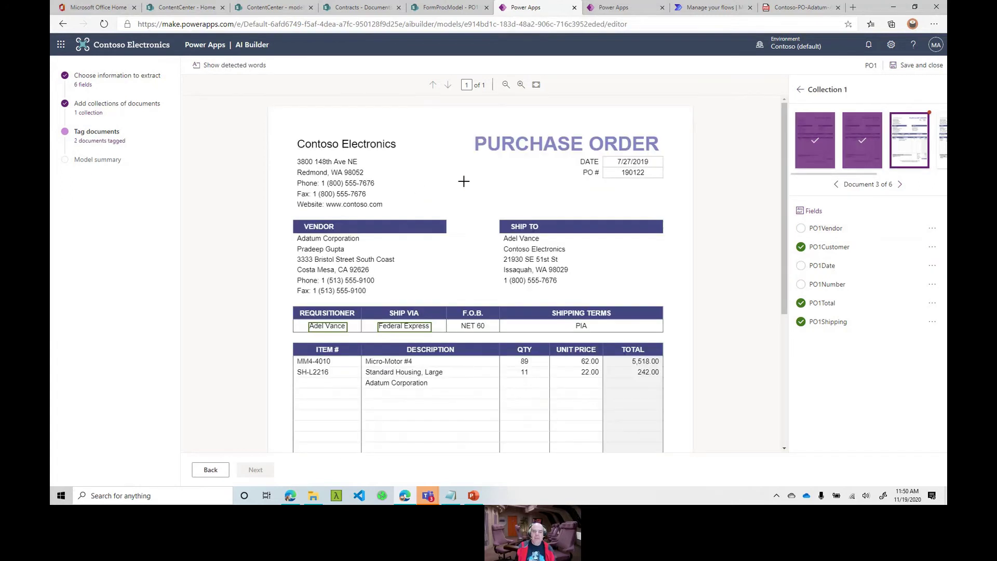
left_click_drag(295, 234, 362, 245)
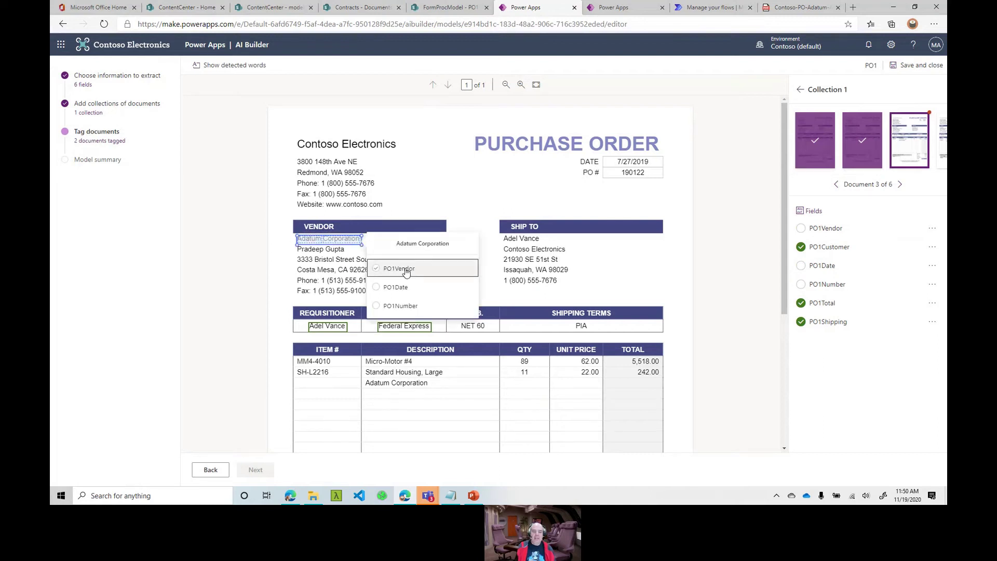
left_click(406, 270)
left_click_drag(617, 158, 646, 174)
left_click(568, 193)
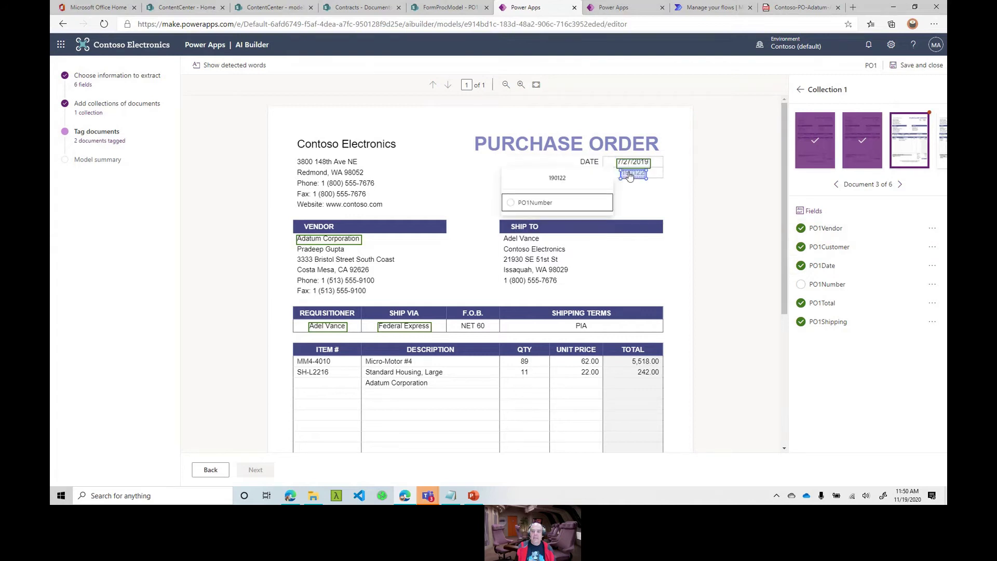
left_click(579, 199)
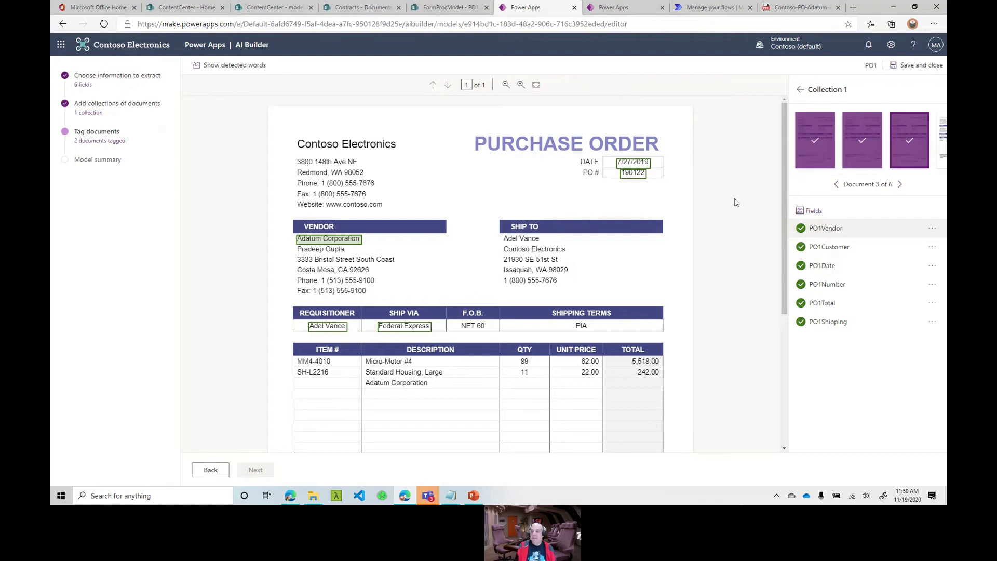
- In the fourth document, tag Fabrikam, Inc. as PO1Vendor, the date 9/25/2019 as PO1Date, and the PO # value as PO1Number
left_click(943, 159)
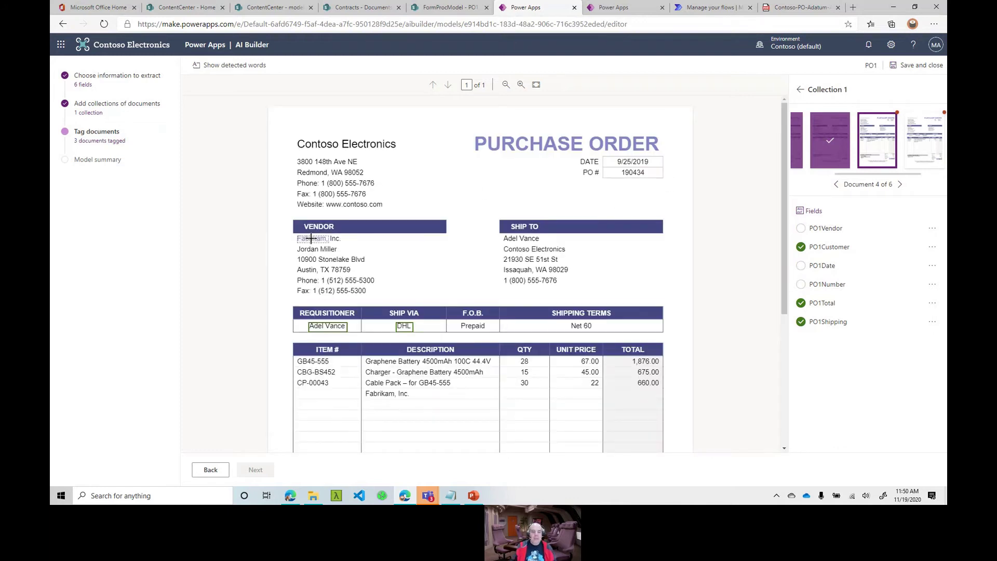
left_click_drag(295, 230, 344, 244)
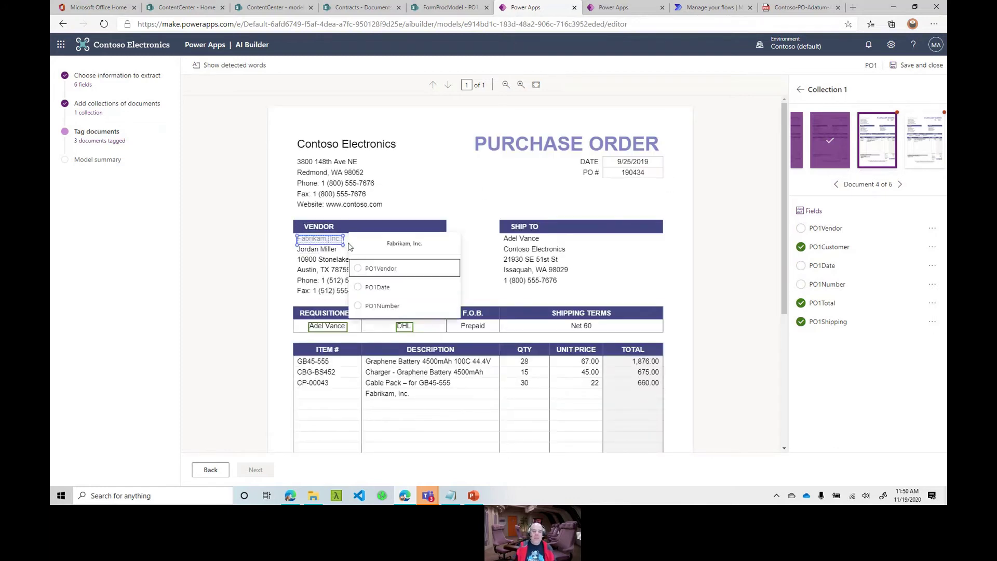
left_click(392, 269)
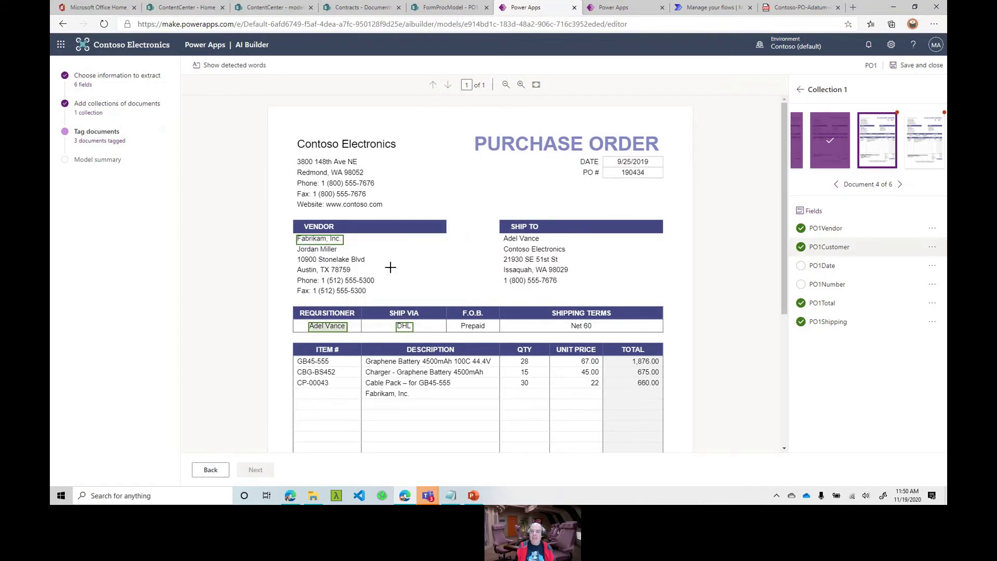
left_click(629, 162)
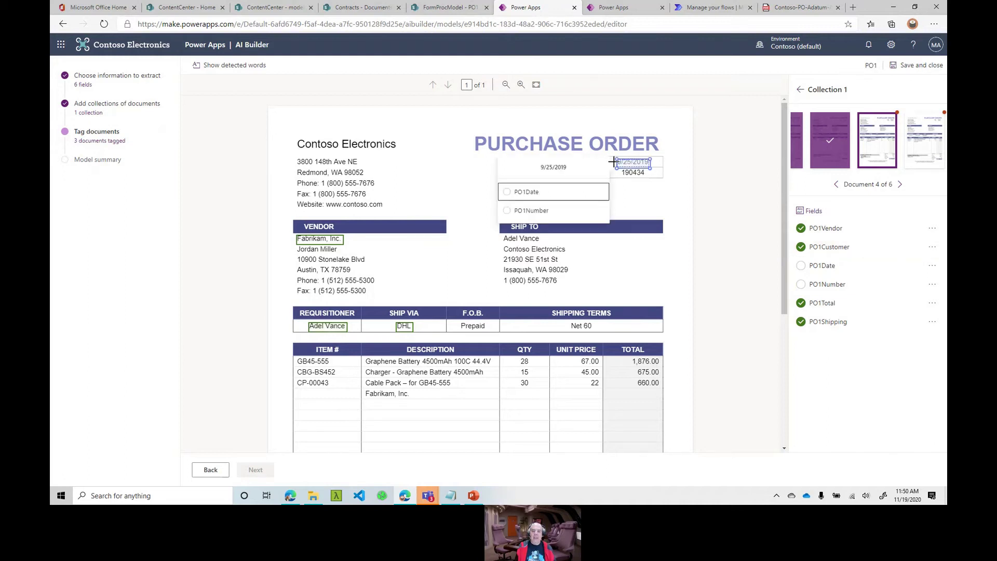
left_click(528, 192)
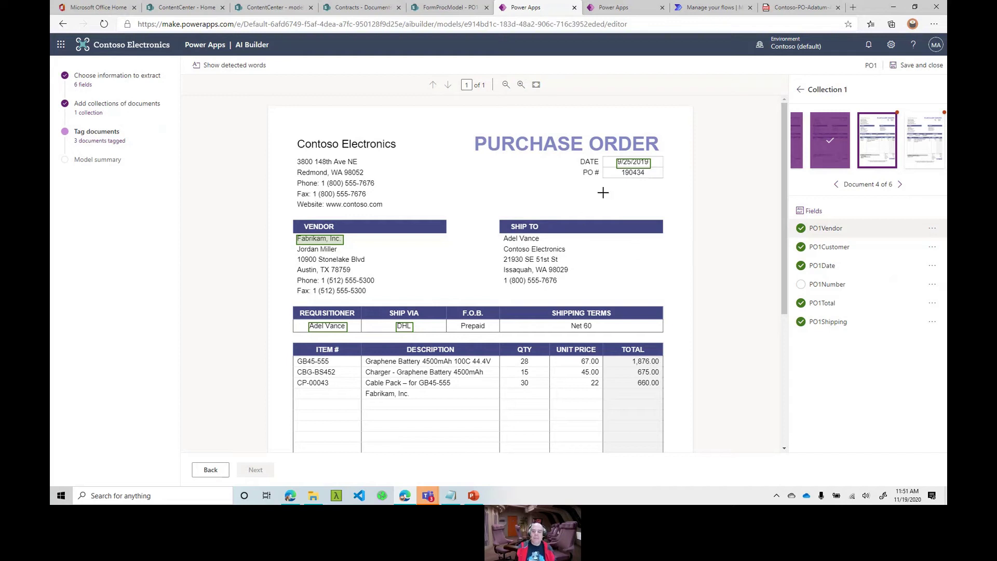
left_click_drag(620, 169, 646, 179)
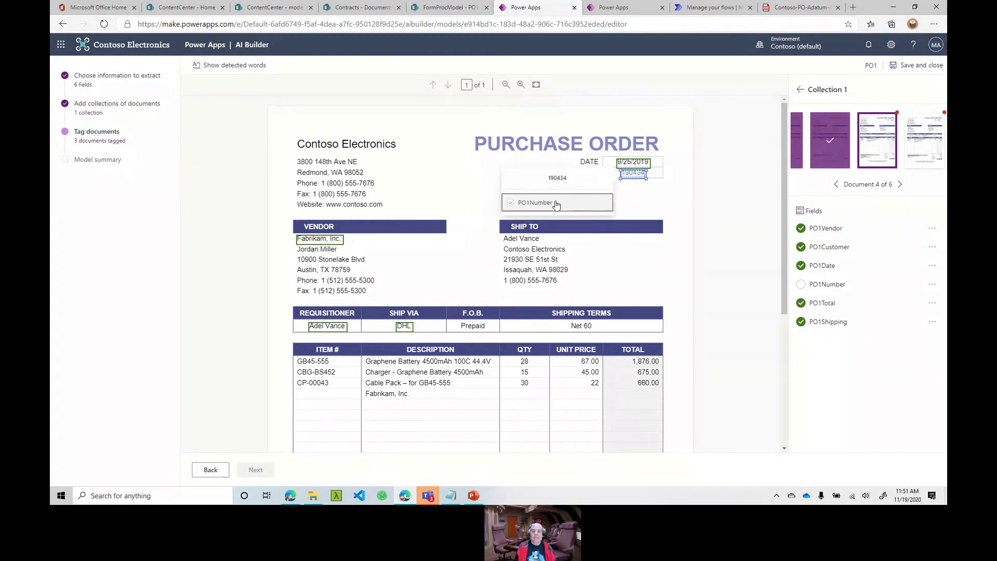
left_click(556, 205)
- In the fifth document, tag Fabrikam, Inc. as PO1Vendor, the date 10/4/2019 as PO1Date, and the PO # value as PO1Number
left_click(926, 144)
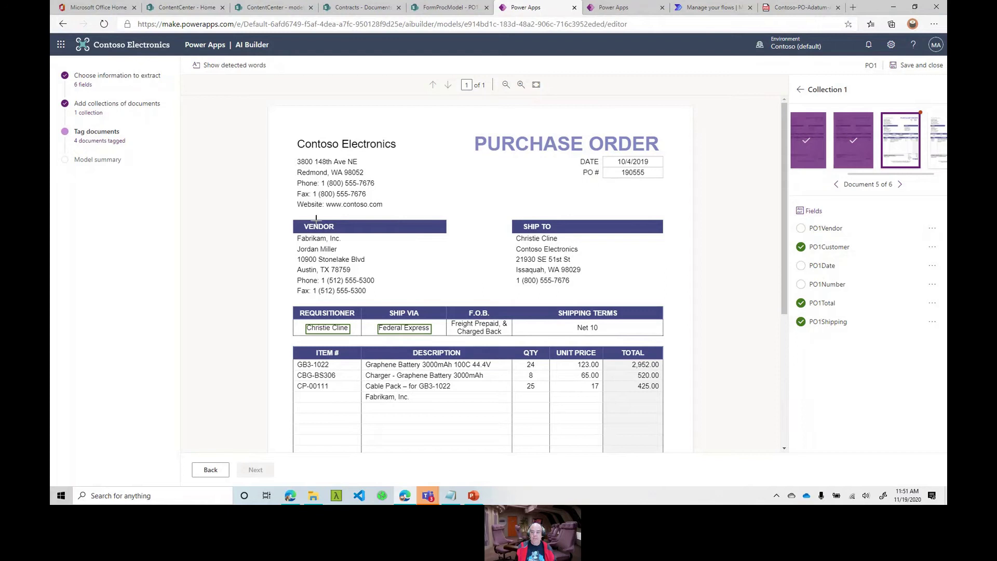
left_click_drag(294, 235, 313, 242)
left_click_drag(348, 245, 348, 245)
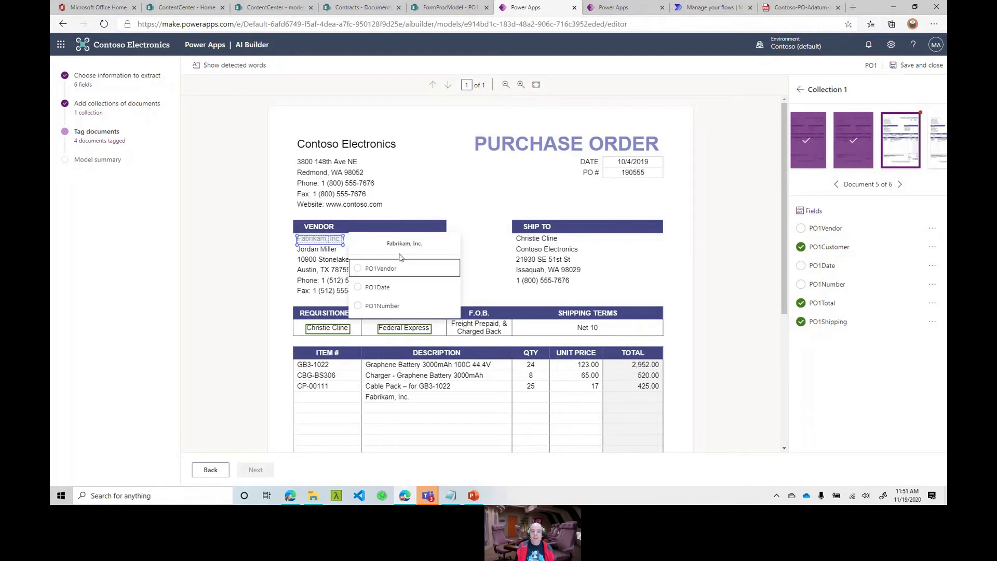
left_click(401, 266)
left_click_drag(617, 156, 650, 168)
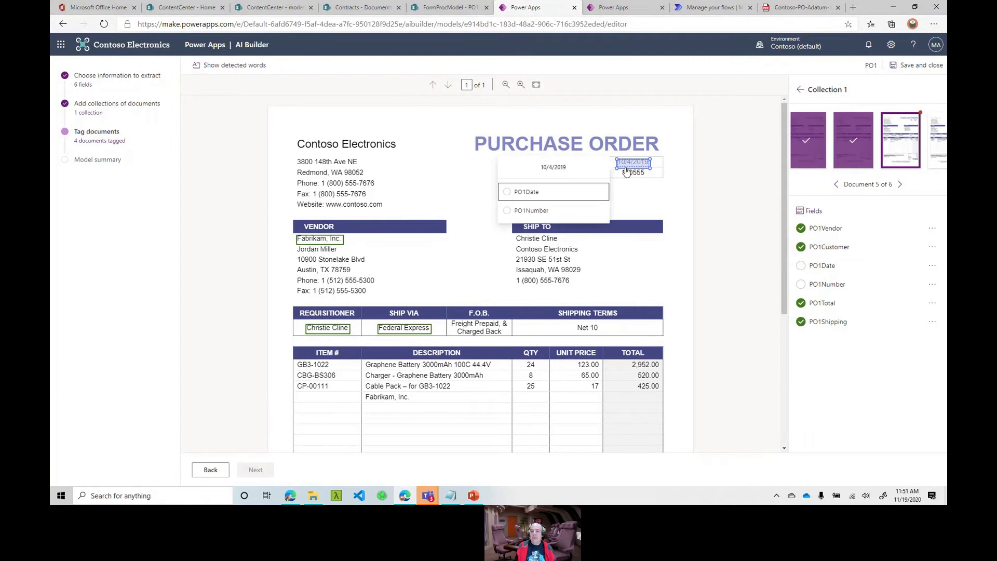
left_click(532, 193)
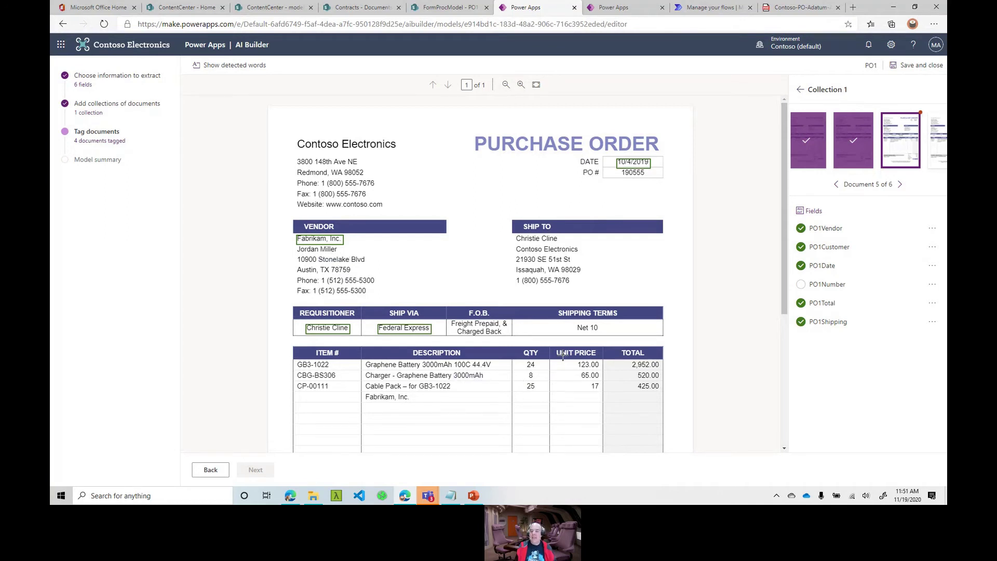
left_click(639, 174)
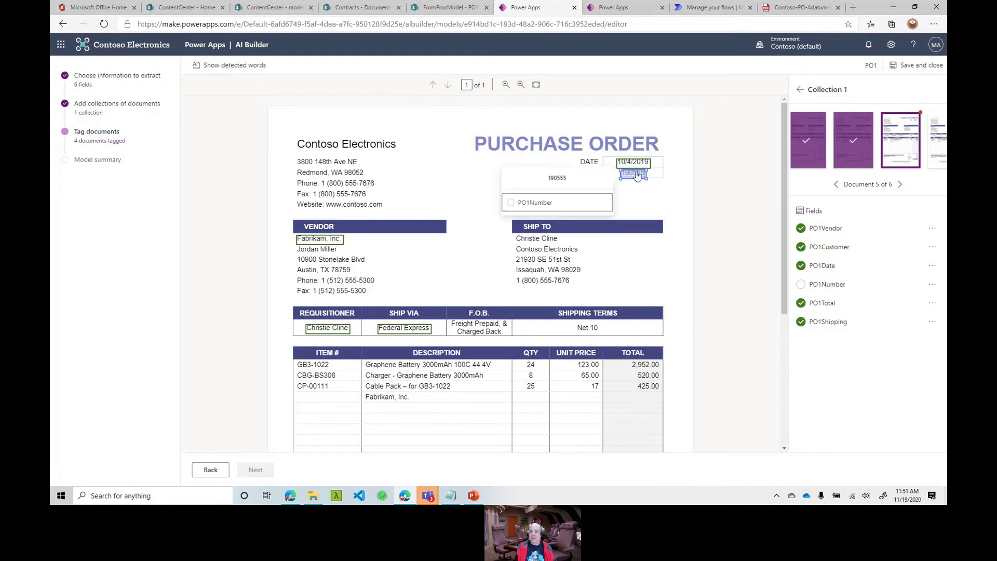
left_click(561, 204)
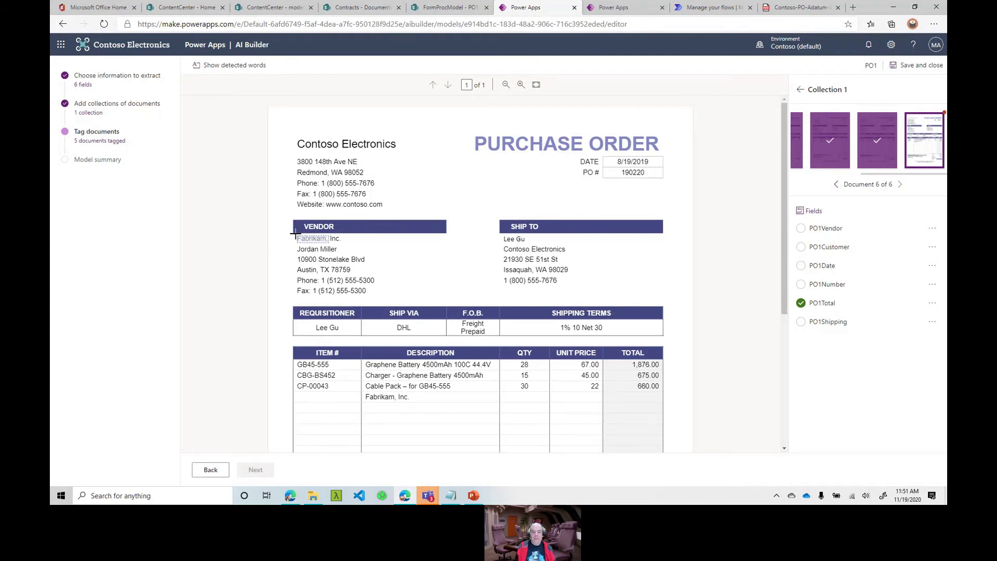
- In the sixth document, tag Fabrikam, Inc. as PO1Vendor, the date 8/19/2019 as PO1Date, and the PO # value as PO1Number
left_click_drag(295, 234, 343, 243)
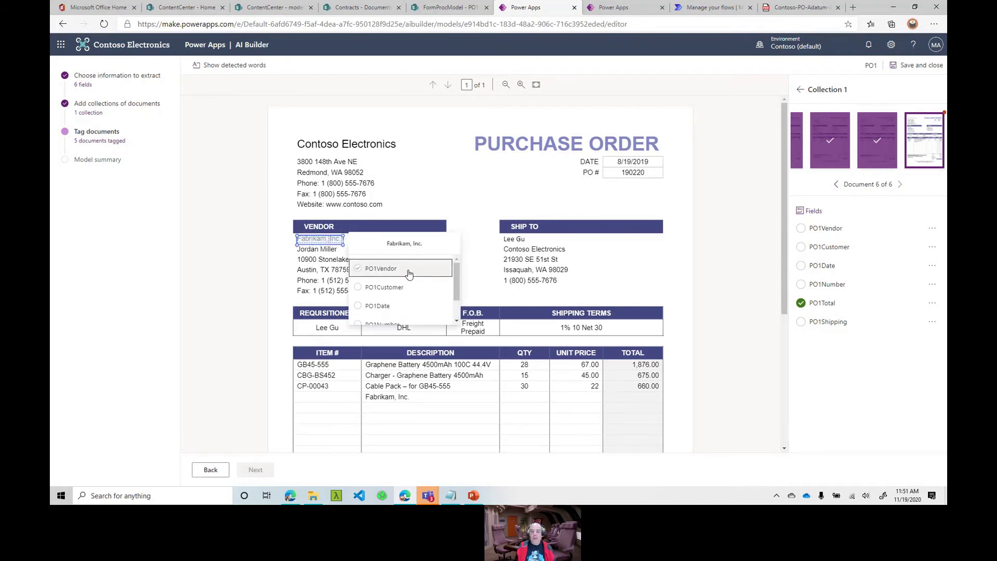
left_click(407, 269)
scroll(508, 256, "down", 4)
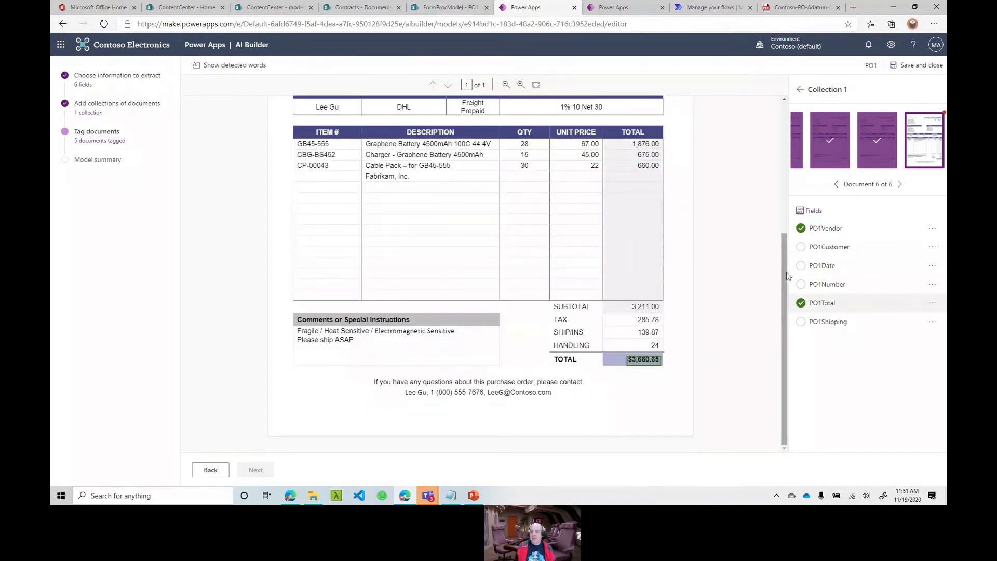
left_click_drag(784, 270, 784, 162)
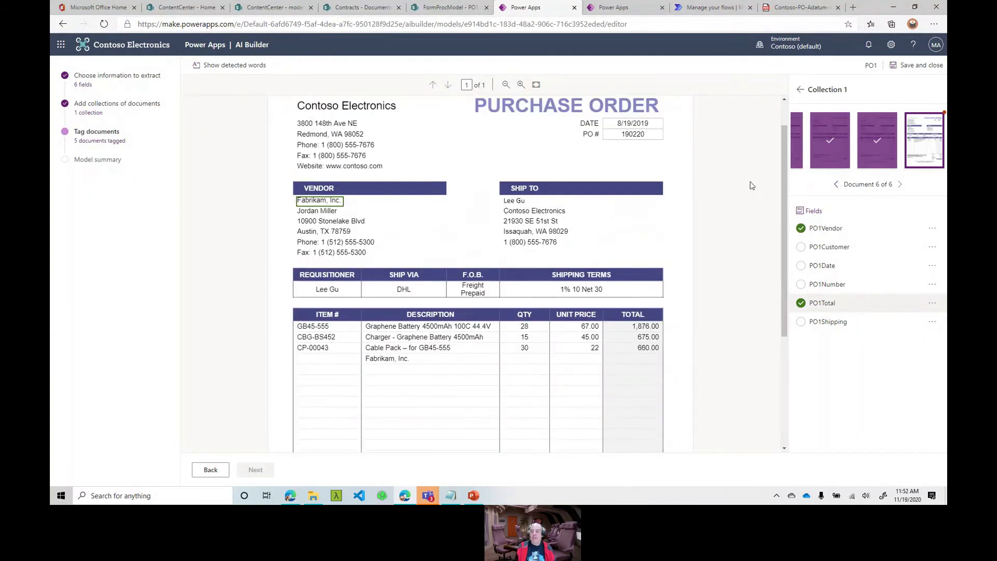
left_click(634, 125)
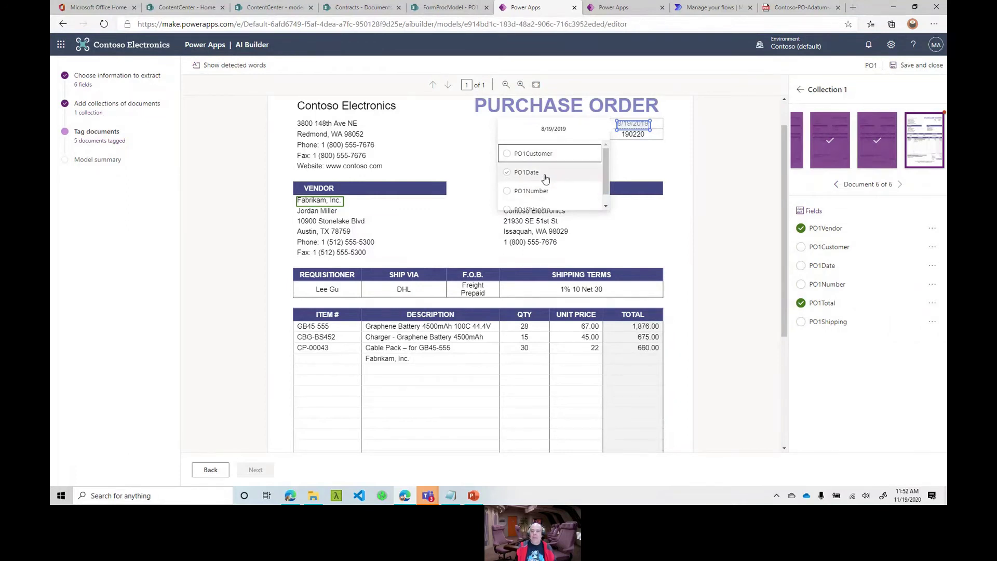
left_click(545, 179)
left_click(633, 134)
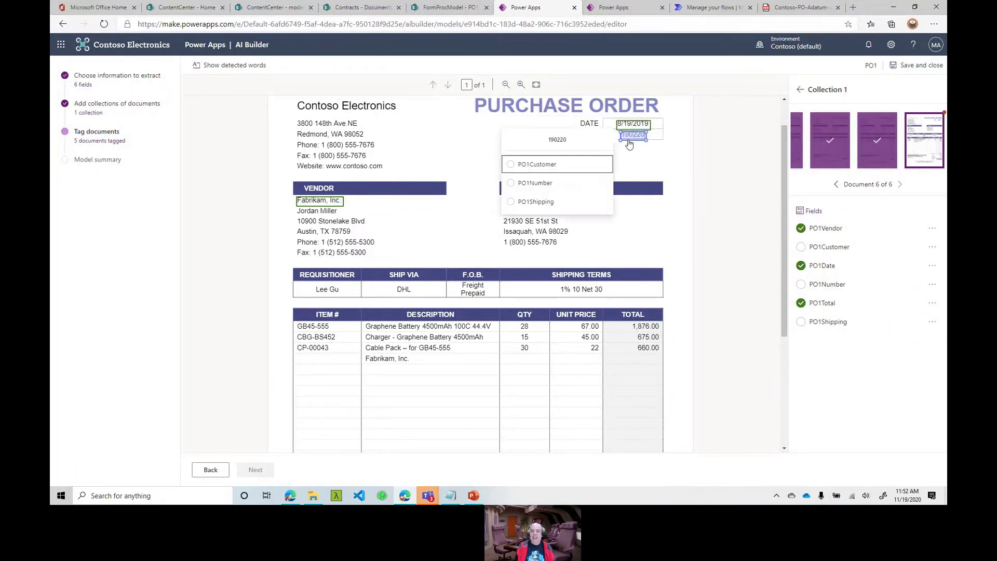
left_click(549, 183)
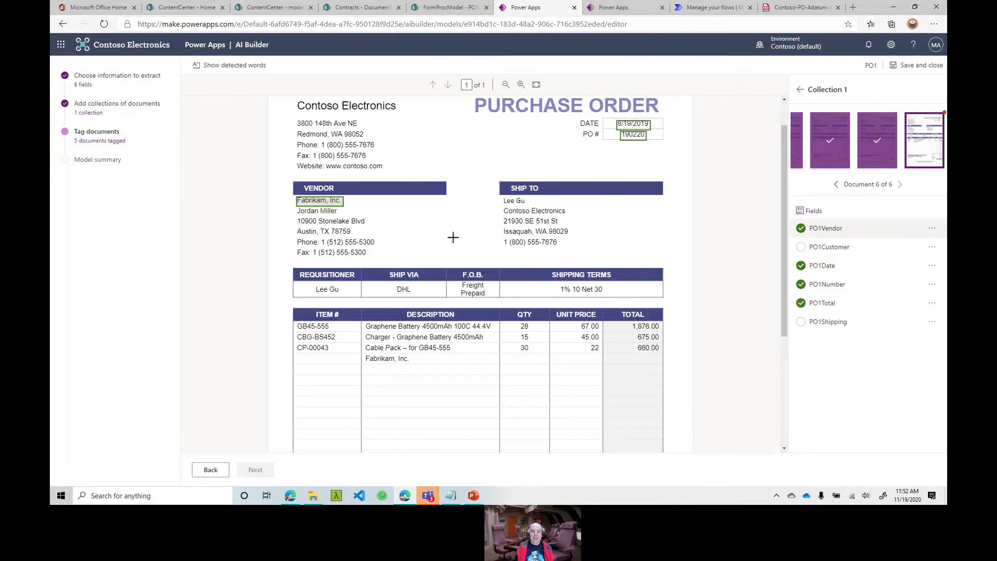
- In the sixth document, tag the requisitioner as PO1Customer and the ship-via value DHL as PO1Shipping
left_click_drag(312, 285, 352, 298)
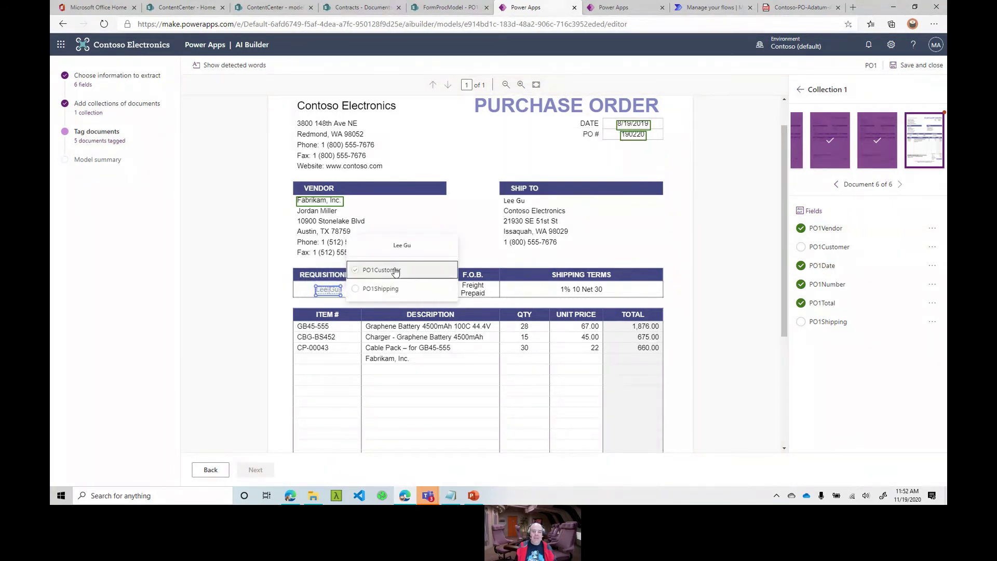
left_click(395, 270)
scroll(431, 268, "down", 3)
left_click_drag(391, 103, 422, 108)
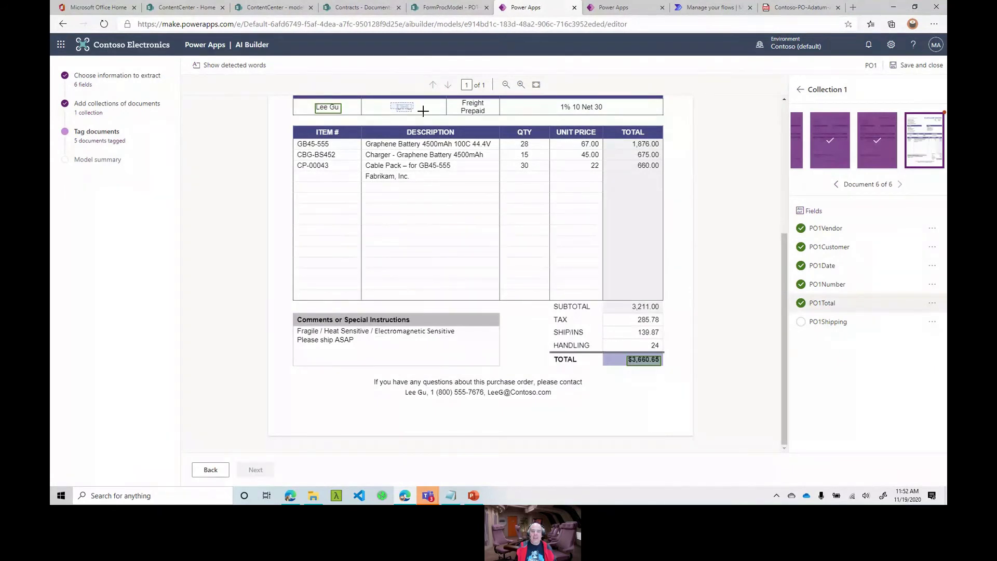
left_click(468, 137)
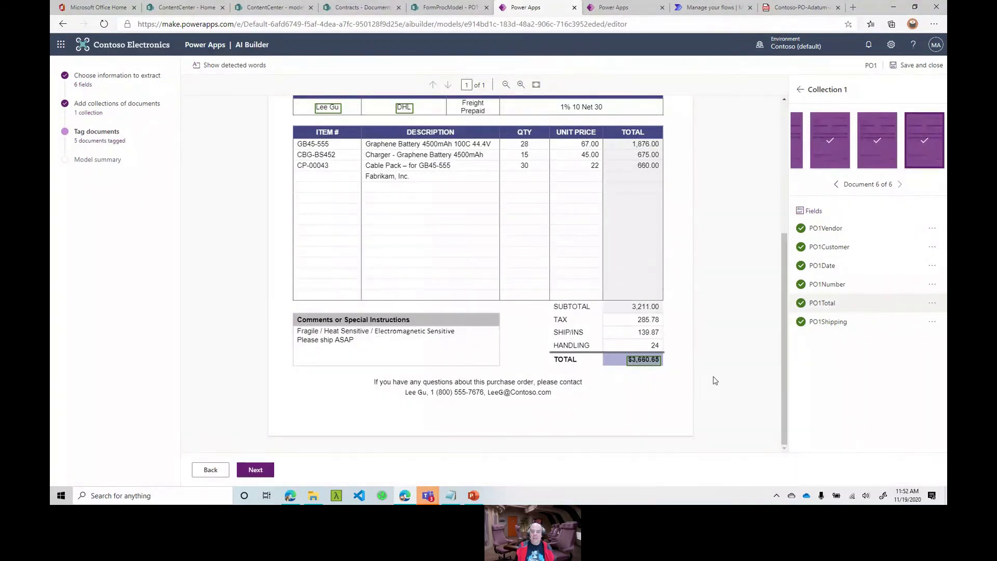
- Continue to the model summary, start training the PO1 model, and go to the list of models
left_click(258, 470)
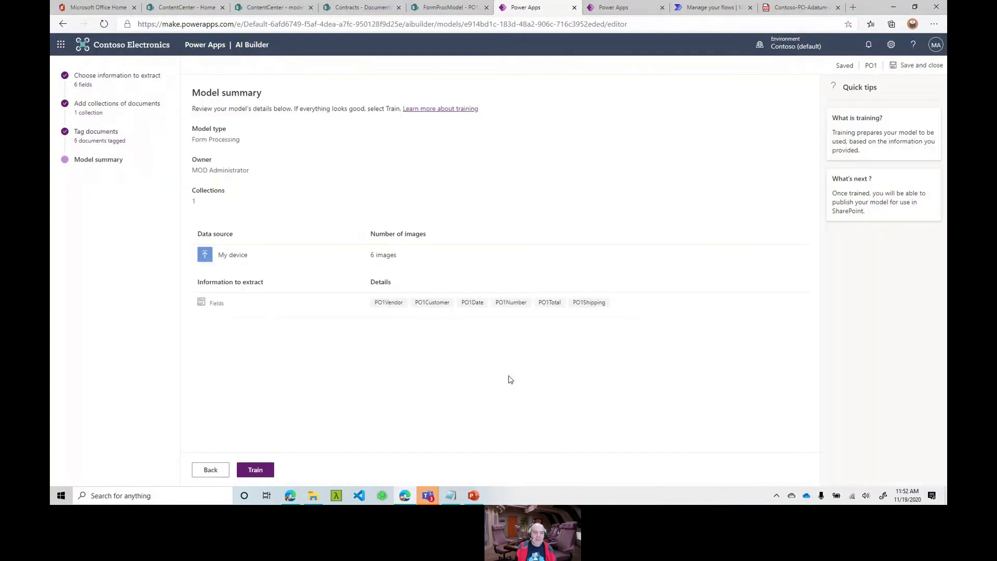
left_click(267, 473)
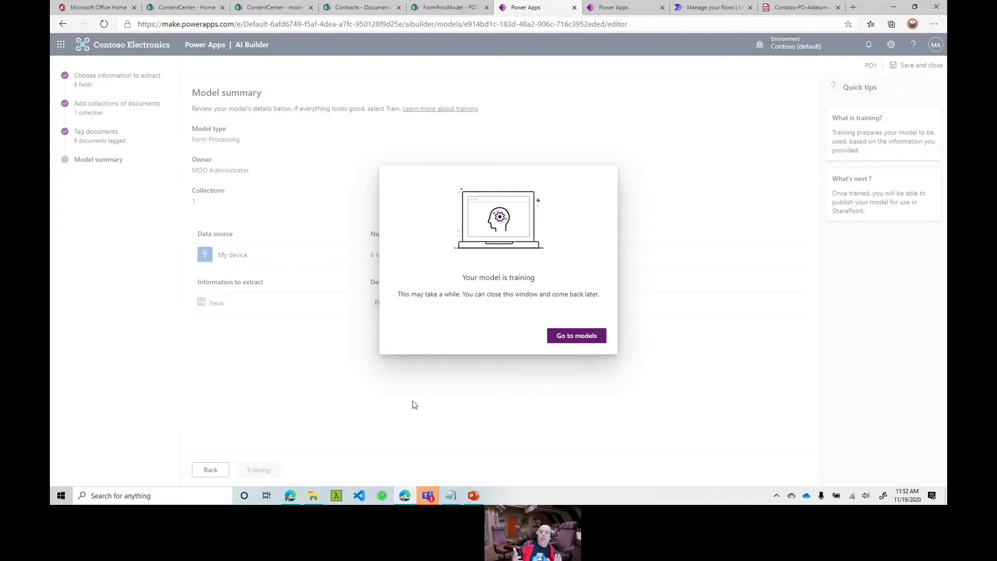
left_click(577, 337)
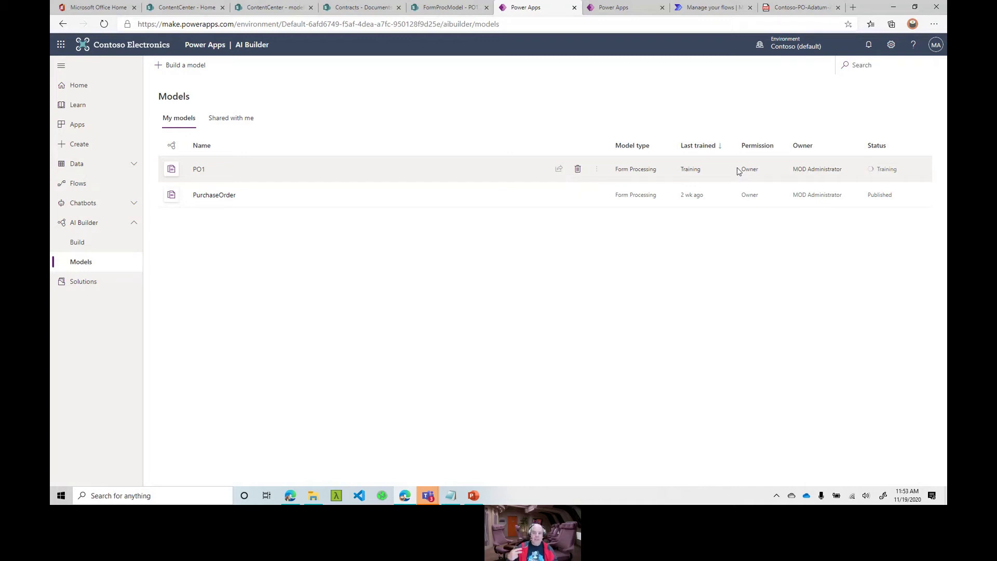
- View the PurchaseOrder model, switch to its flow in Power Automate, and examine the file-created trigger and the file-extension condition
left_click(214, 200)
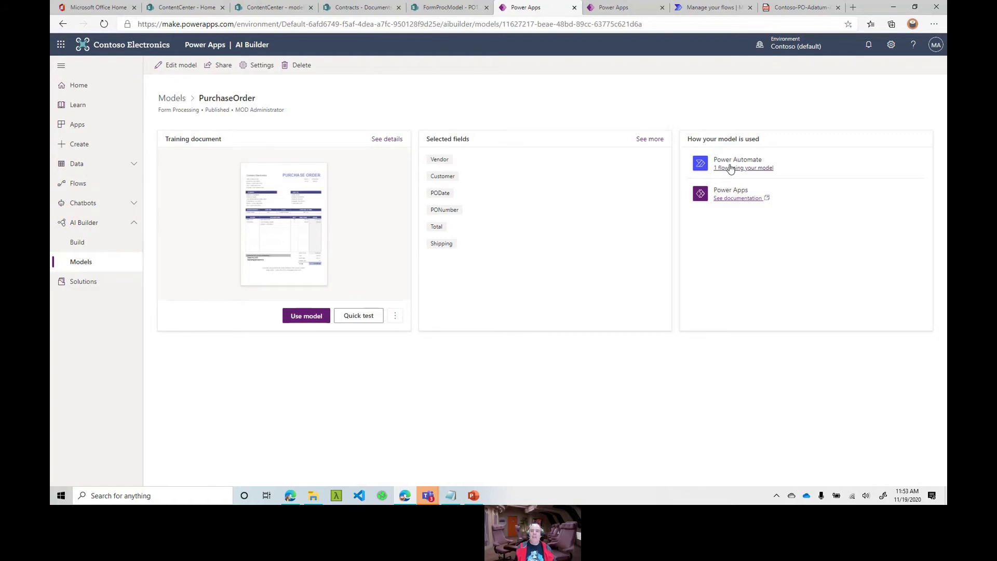
left_click(703, 12)
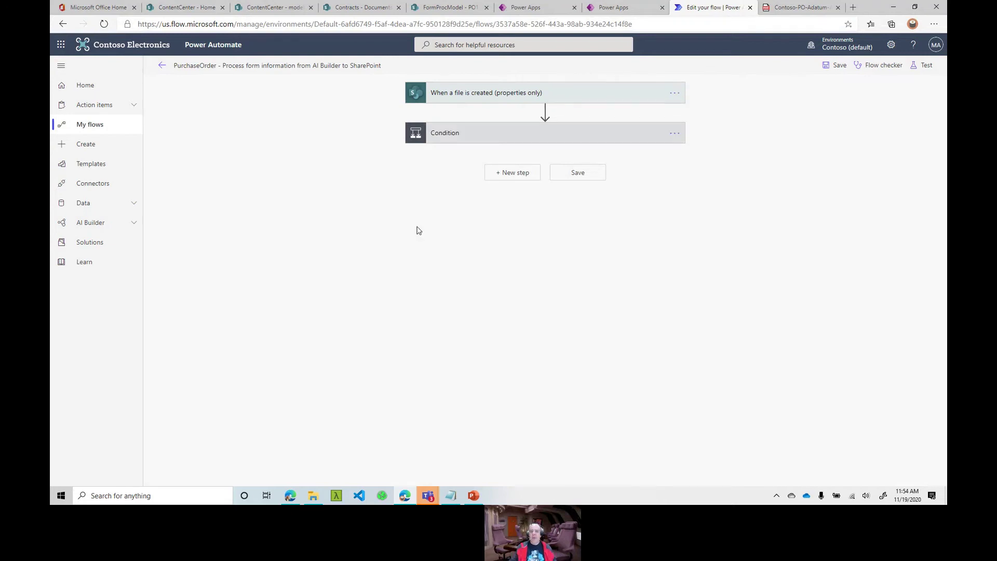
left_click(494, 99)
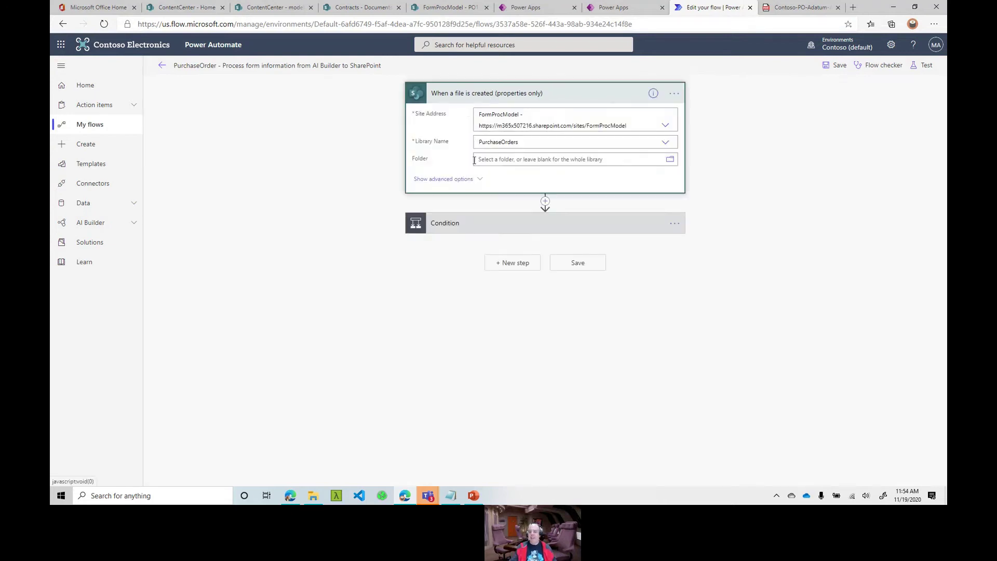
left_click(502, 223)
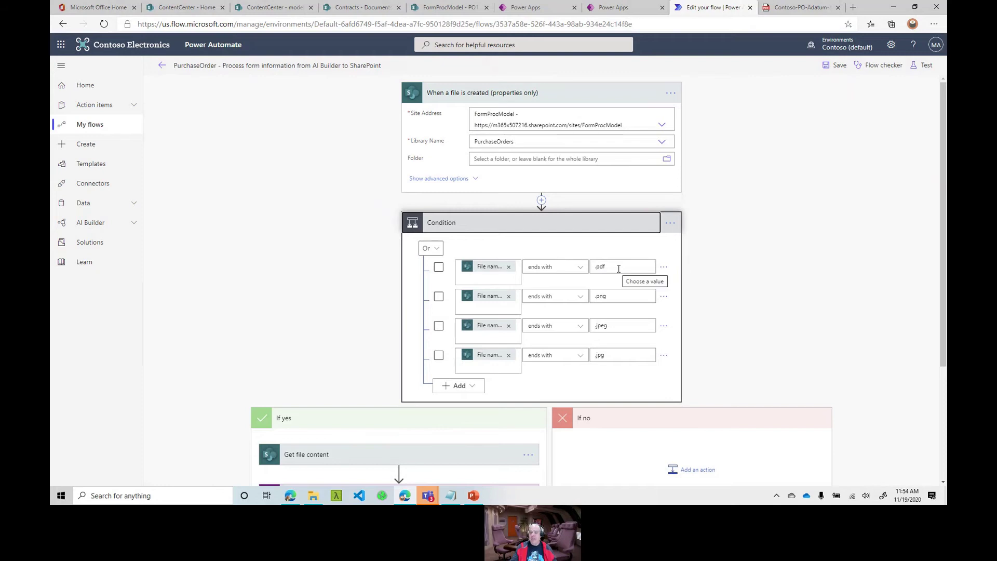
scroll(930, 229, "down", 1)
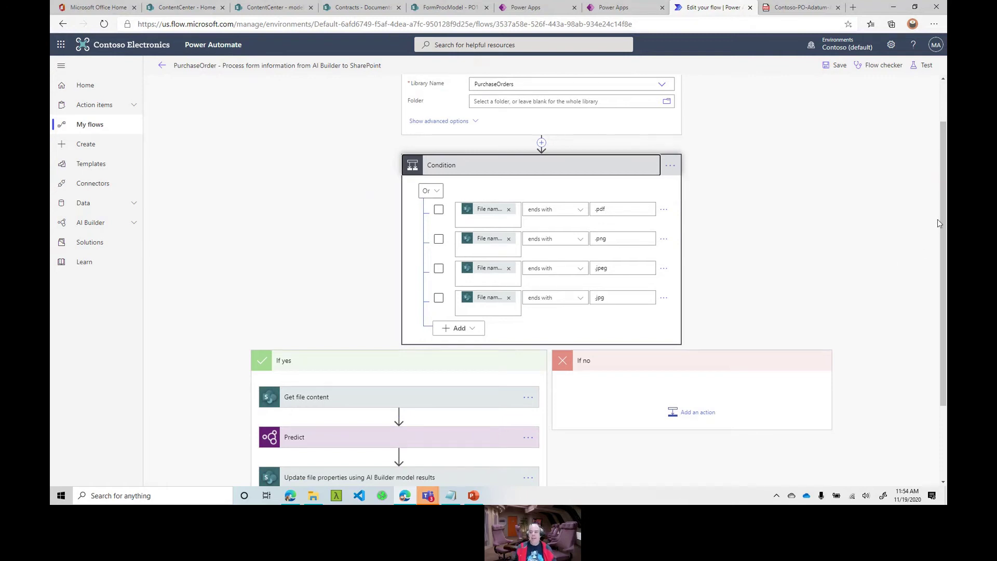
scroll(945, 175, "up", 1)
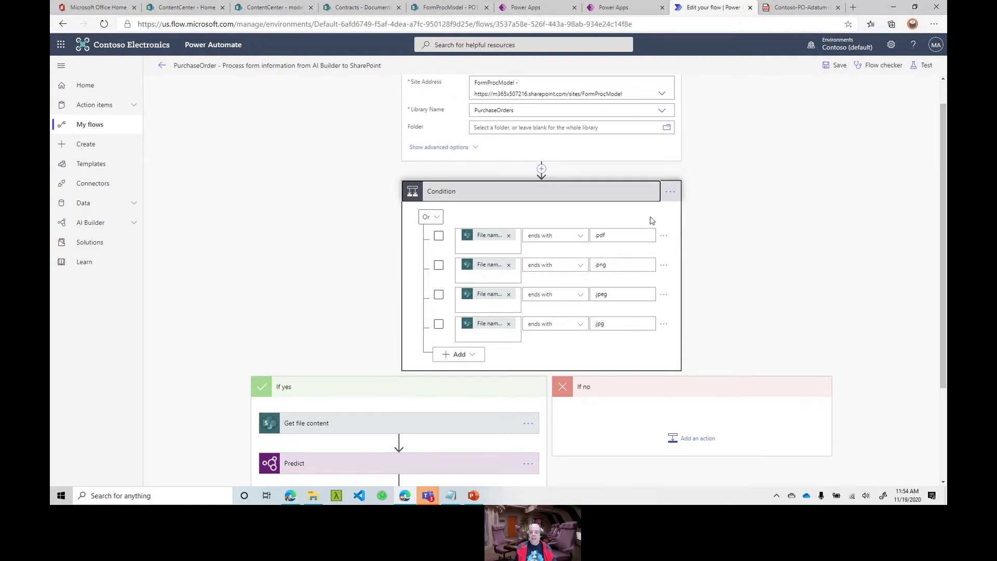
scroll(945, 266, "down", 2)
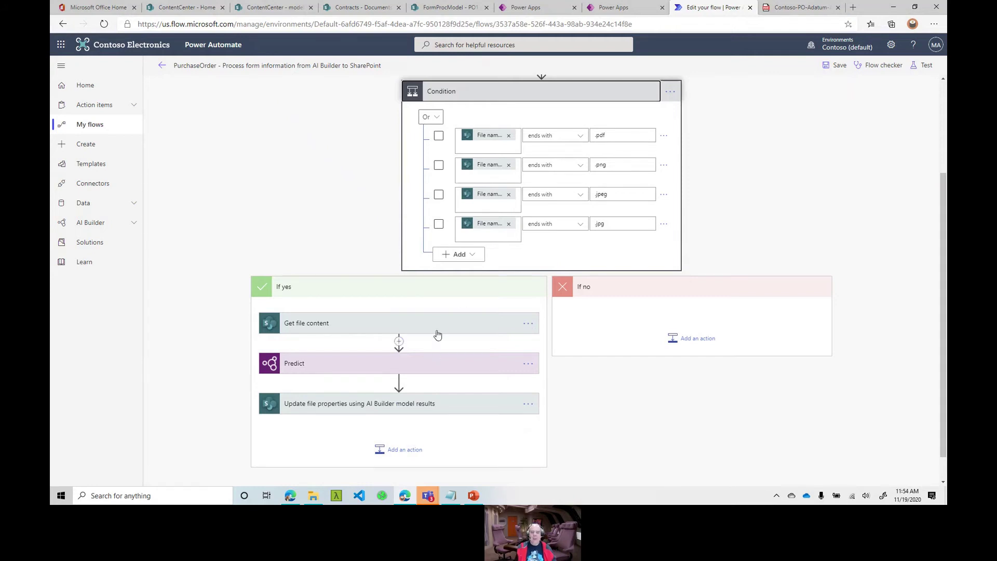
- Expand and examine the Get file content, Predict, and Update file properties actions in the condition's If yes branch
left_click(499, 323)
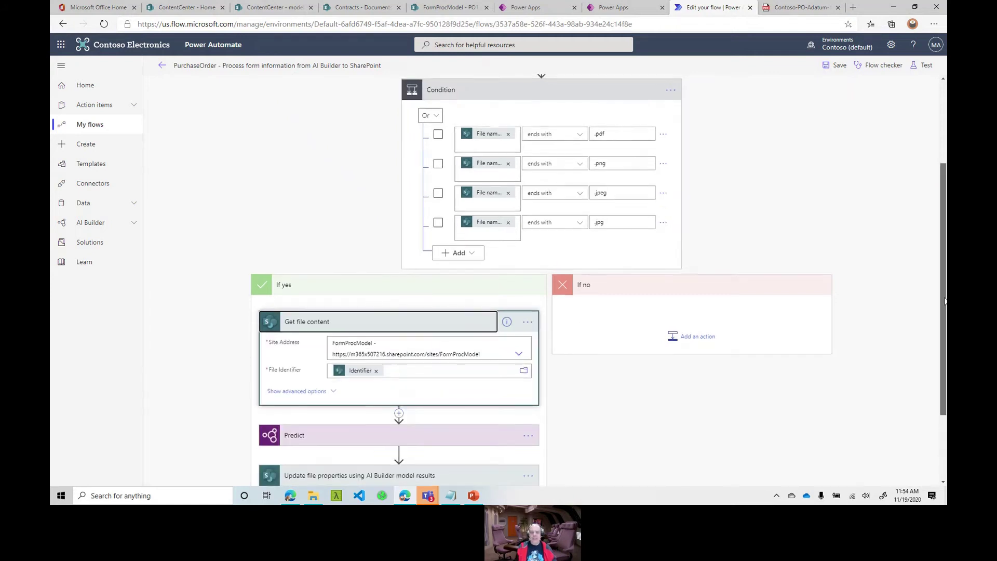
scroll(377, 367, "down", 2)
left_click(394, 335)
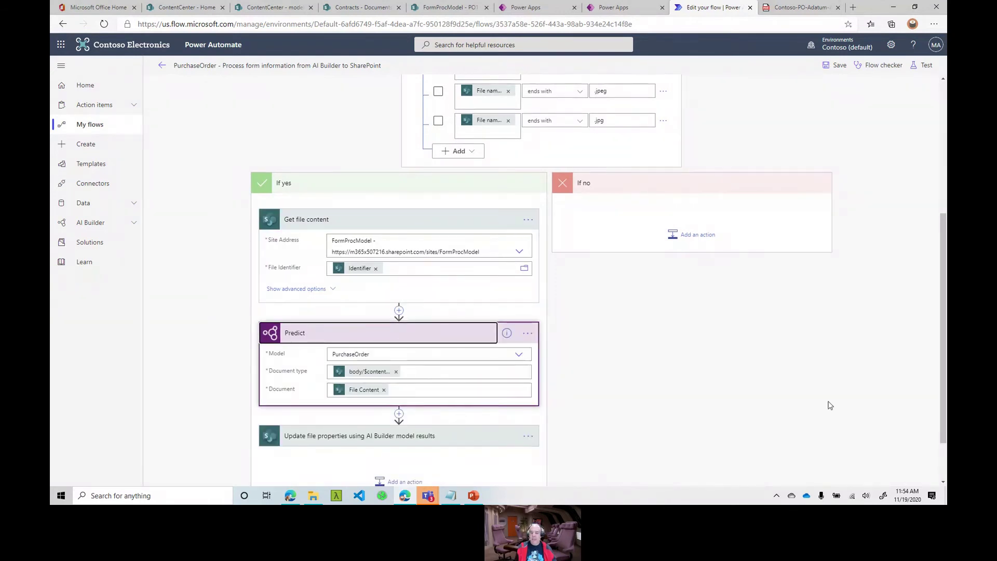
left_click_drag(945, 340, 945, 341)
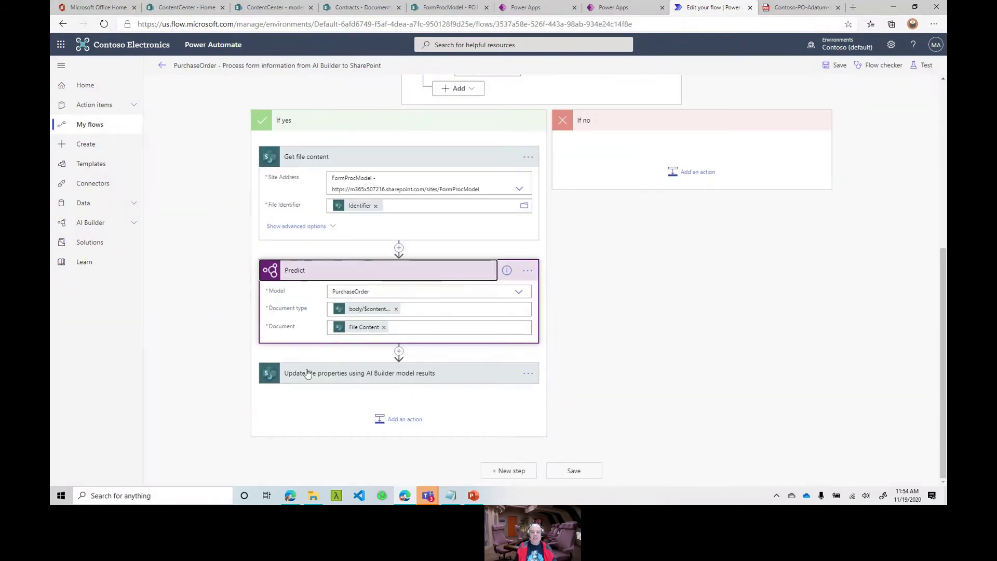
left_click(351, 381)
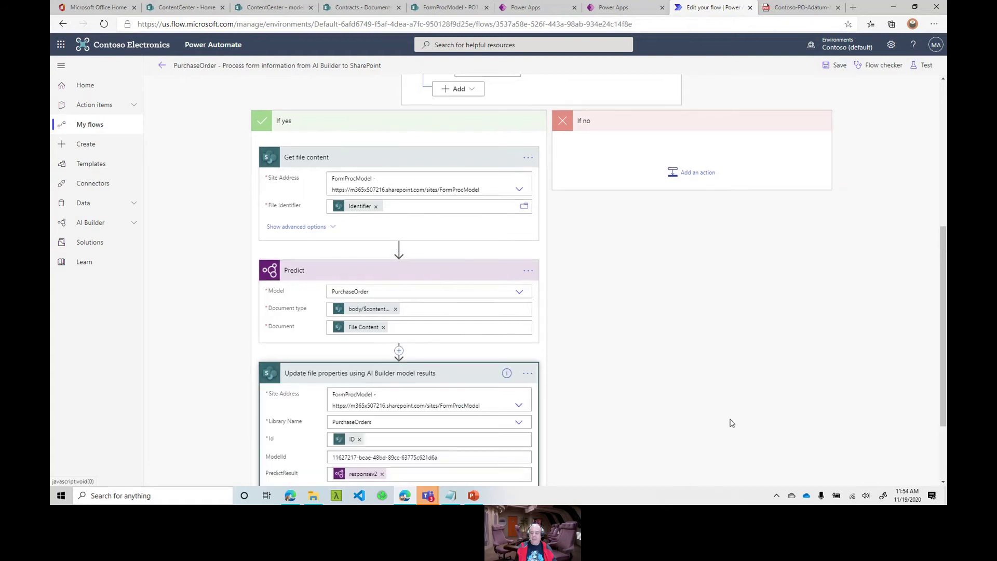
- Leave the flow editor, open the latest run in the run history, and expand its Condition and Update file properties actions
left_click_drag(944, 363, 943, 404)
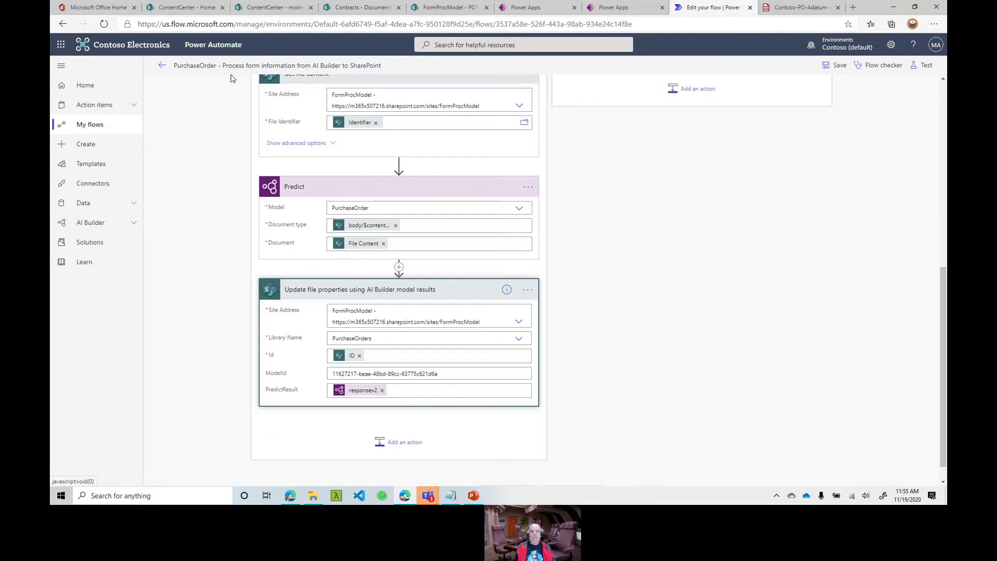
left_click(162, 69)
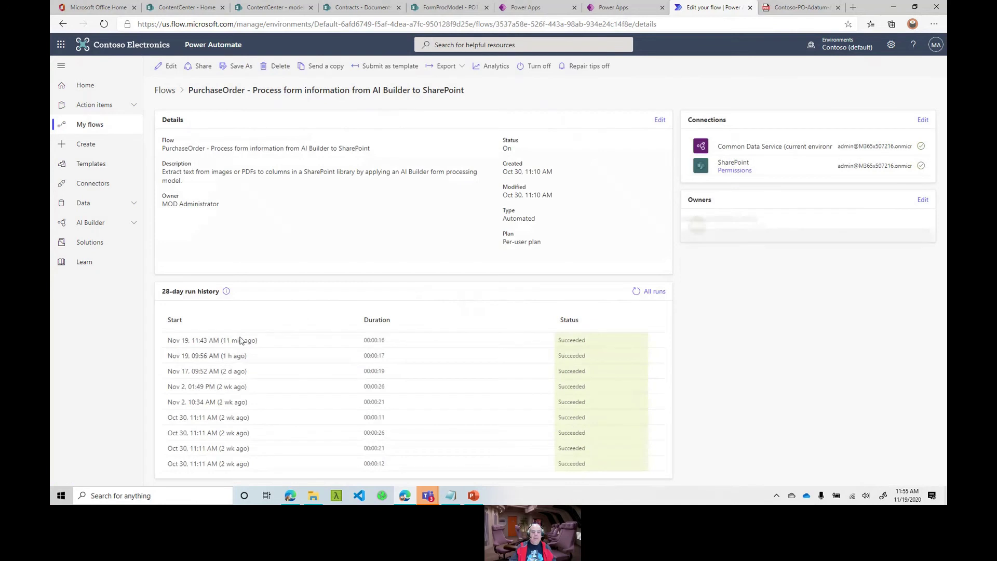
left_click(239, 341)
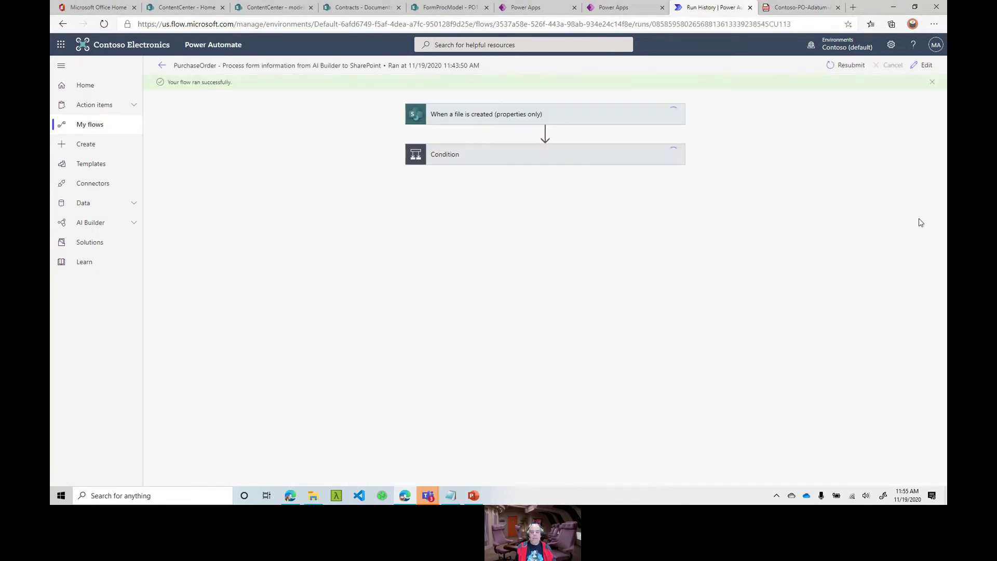
left_click(573, 160)
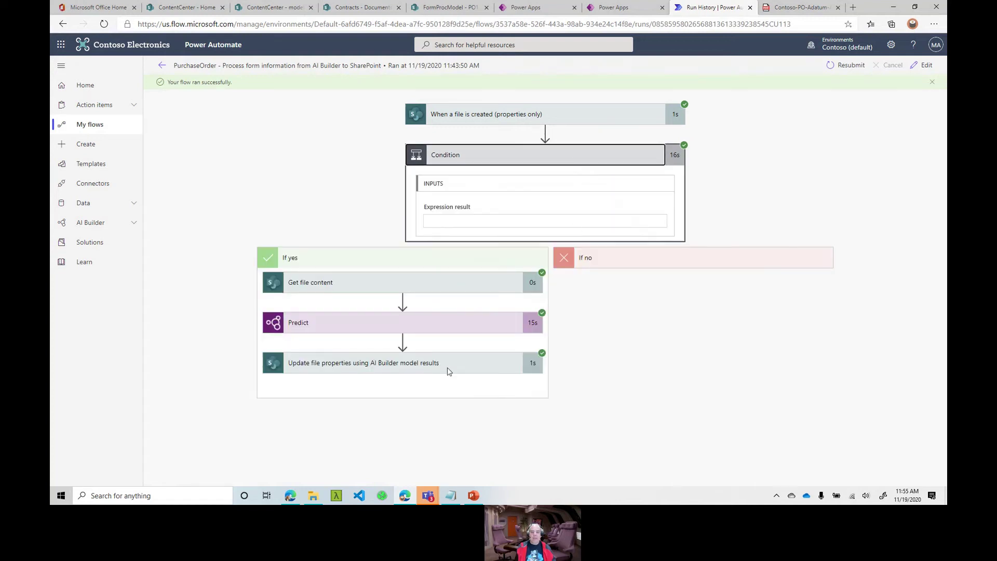
left_click(419, 364)
scroll(712, 392, "down", 6)
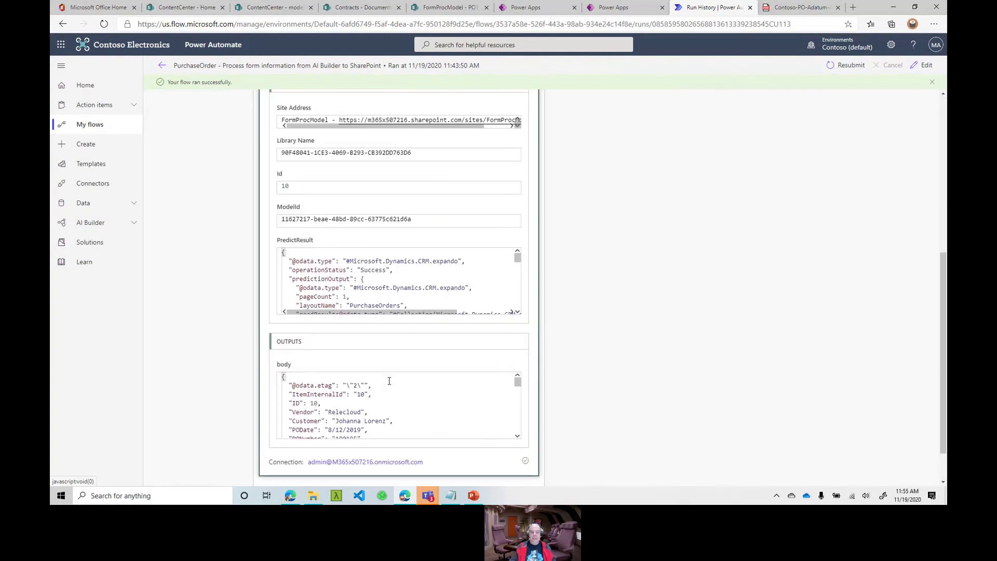
- Examine the Shipping field's value and confidence in the run's PredictResult, and look through the output body
scroll(514, 281, "down", 5)
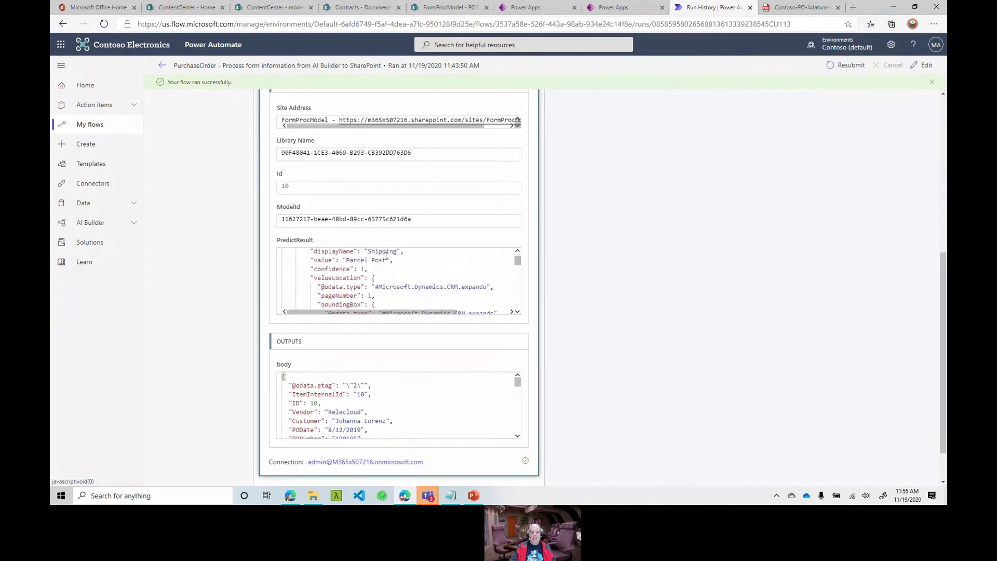
left_click_drag(340, 251, 407, 251)
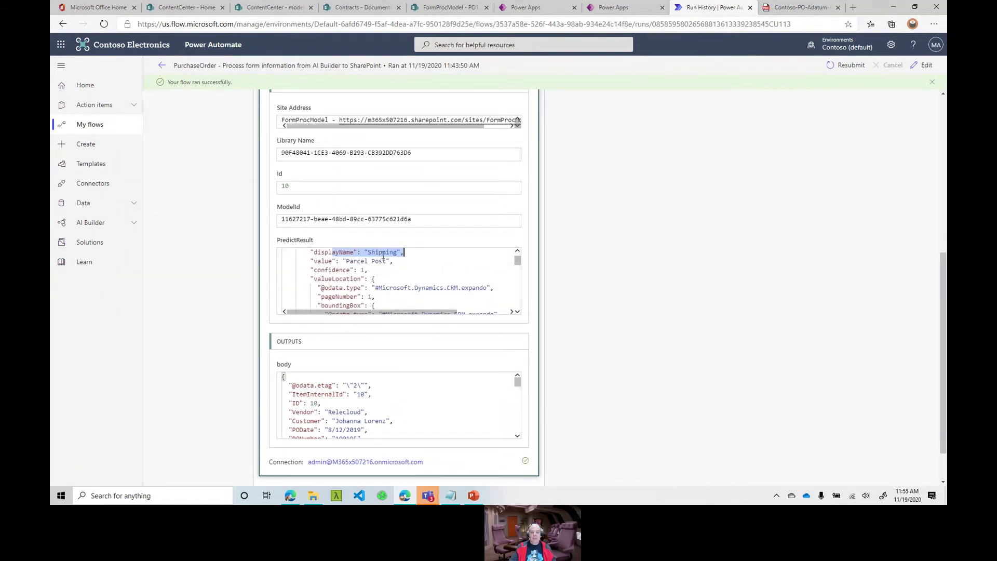
left_click_drag(322, 261, 393, 261)
left_click_drag(317, 270, 368, 270)
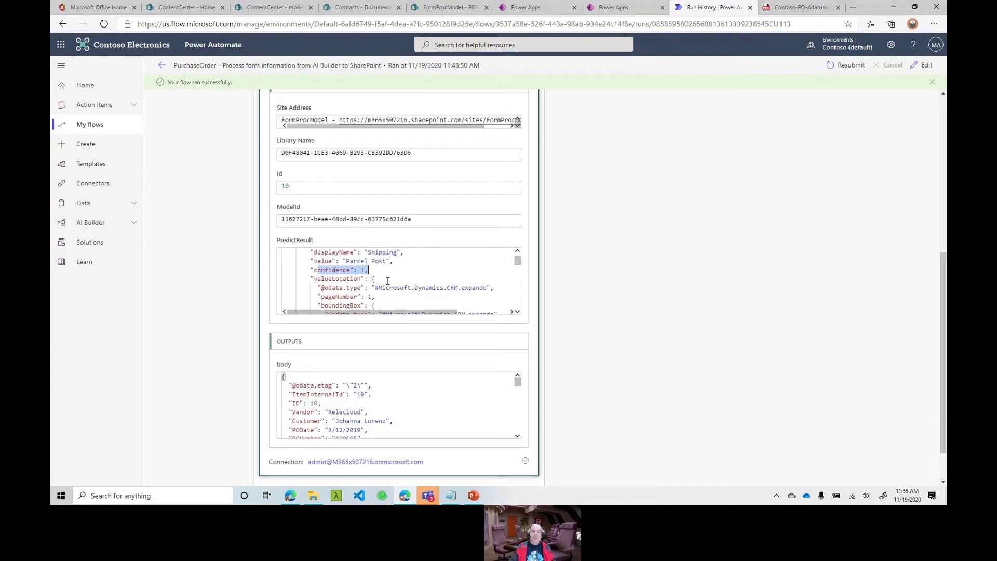
left_click_drag(518, 383, 521, 411)
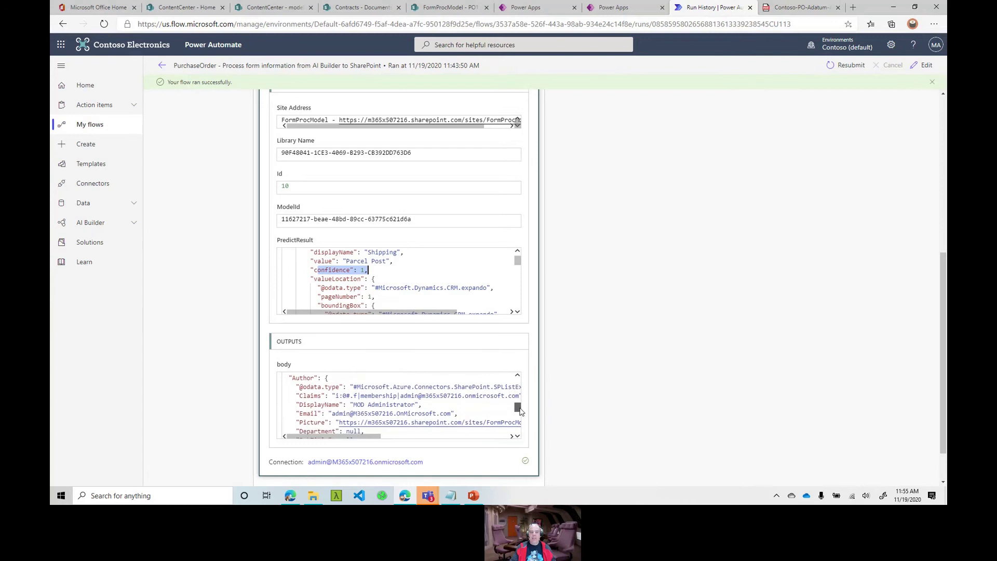
- View the PurchaseOrders library on the FormProcModel site, and go to the ContentCenter home page
left_click(447, 8)
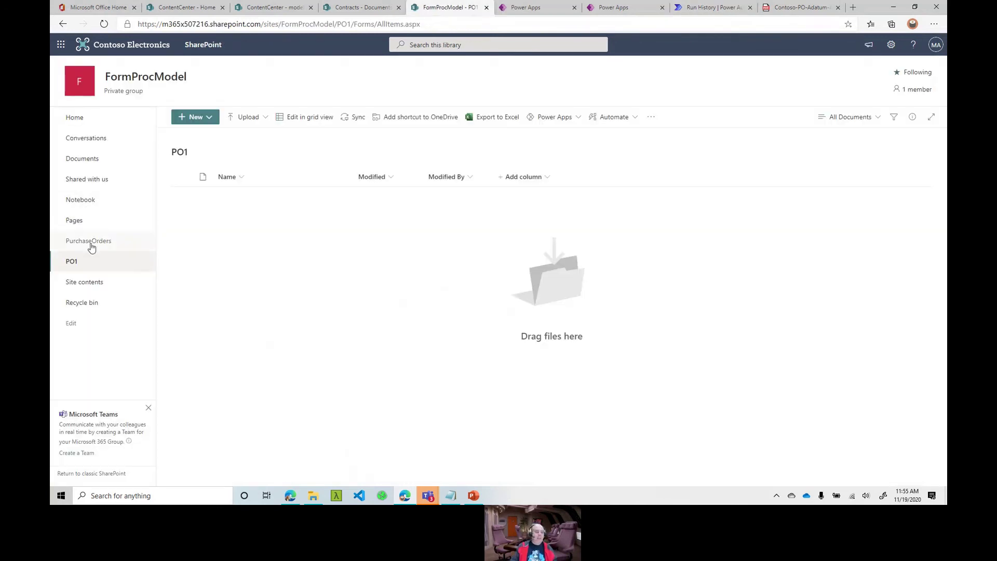
left_click(91, 244)
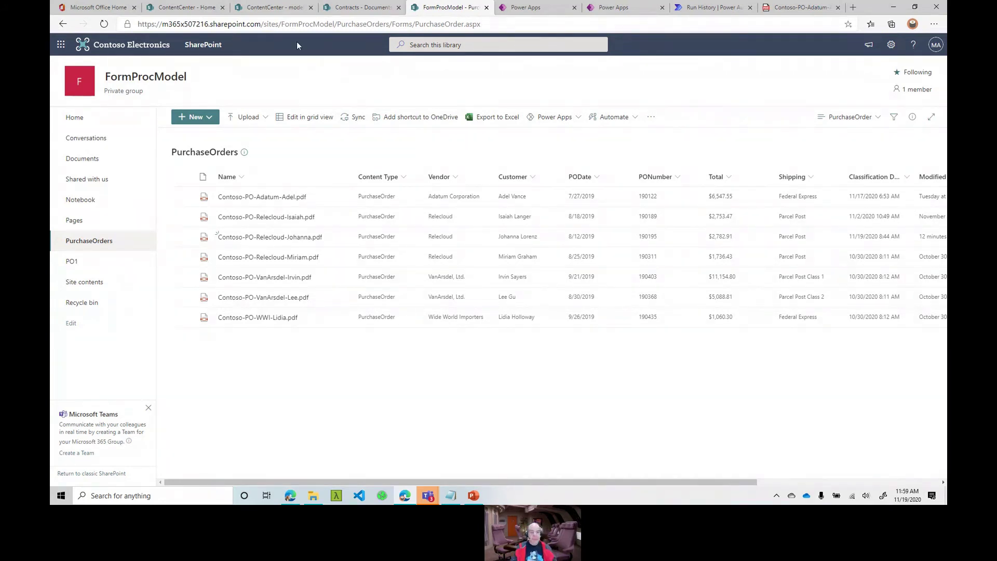
left_click(273, 8)
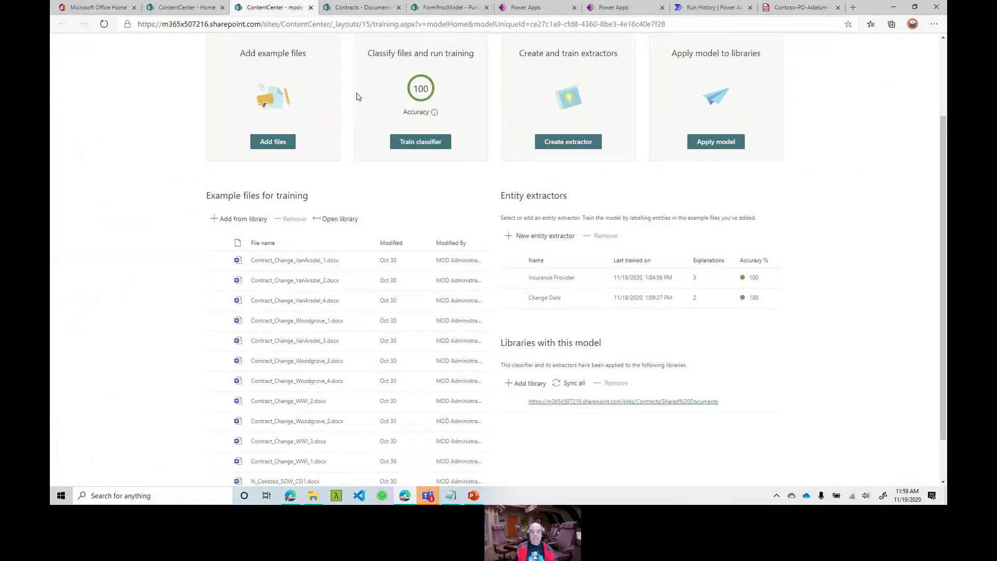
left_click(184, 8)
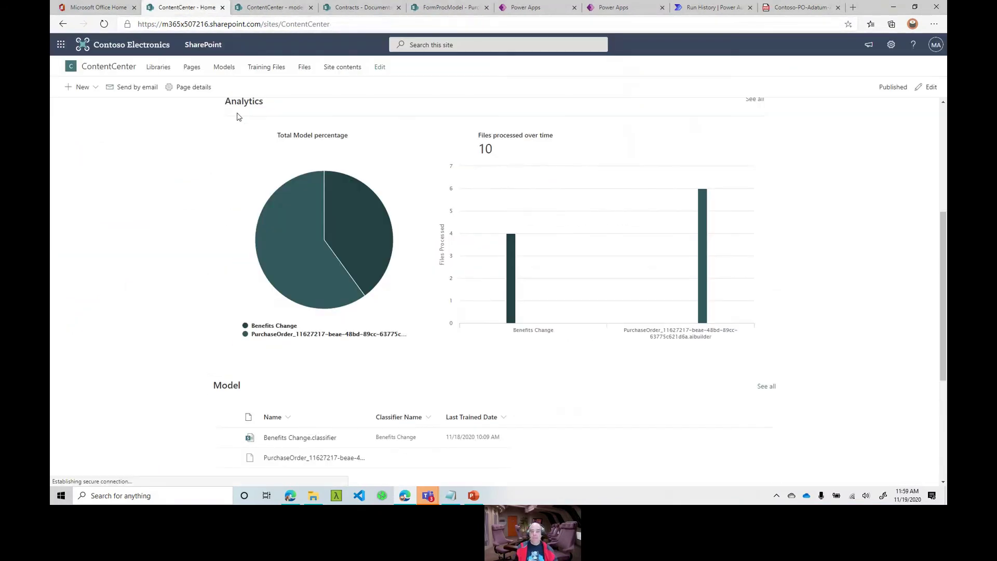
left_click_drag(944, 211, 946, 114)
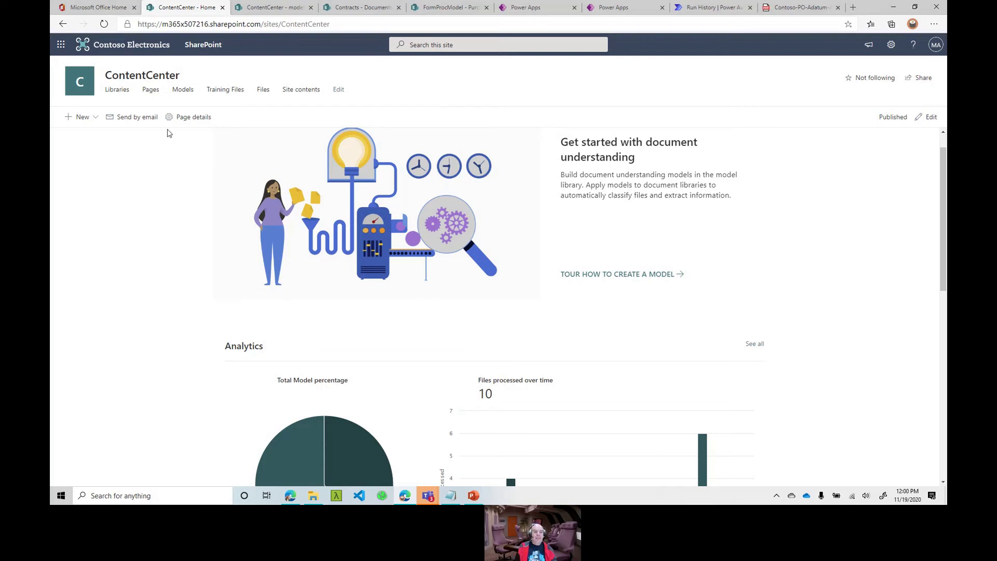
- Open the Benefits Change classifier from ContentCenter's Models library
left_click(183, 89)
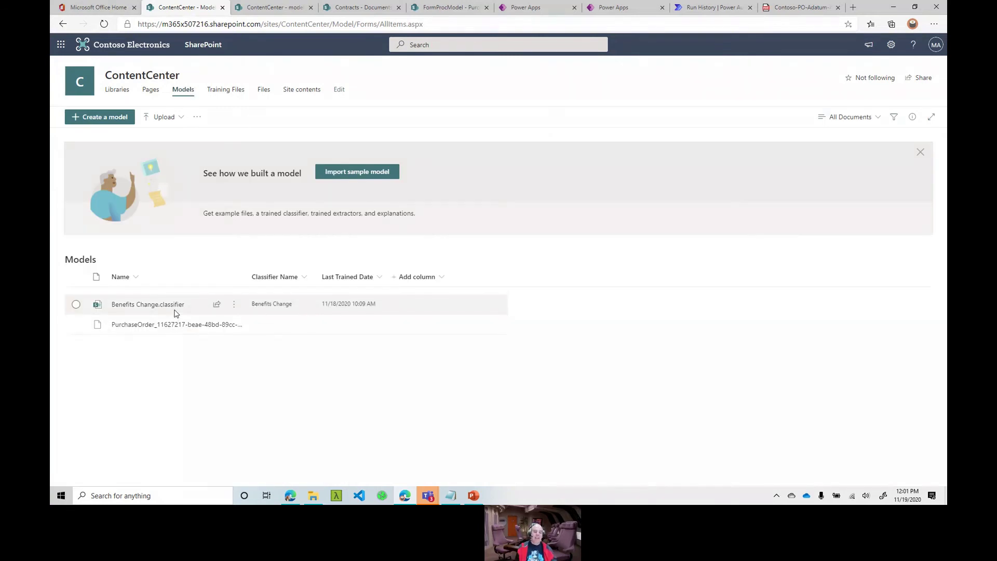
mouse_move(174, 305)
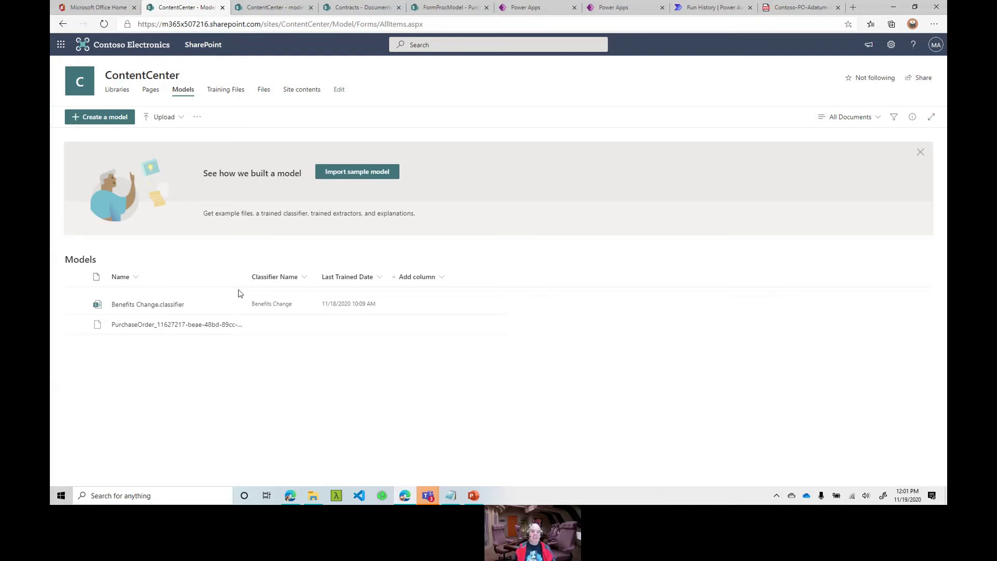
left_click(161, 310)
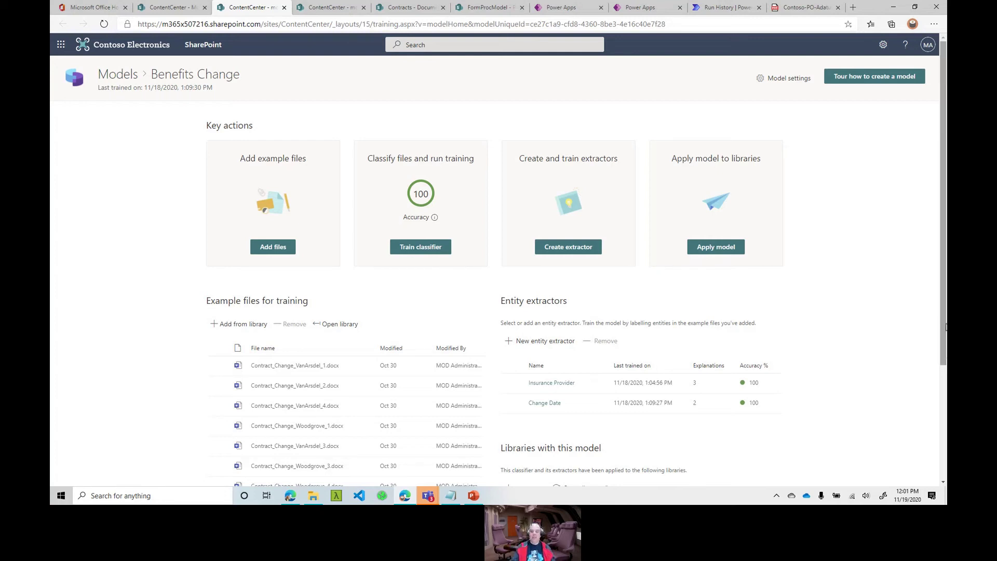
- Read the file requirements for adding example files from the library to the Benefits Change model, and close the file selection
left_click_drag(941, 327, 942, 421)
scroll(260, 190, "down", 1)
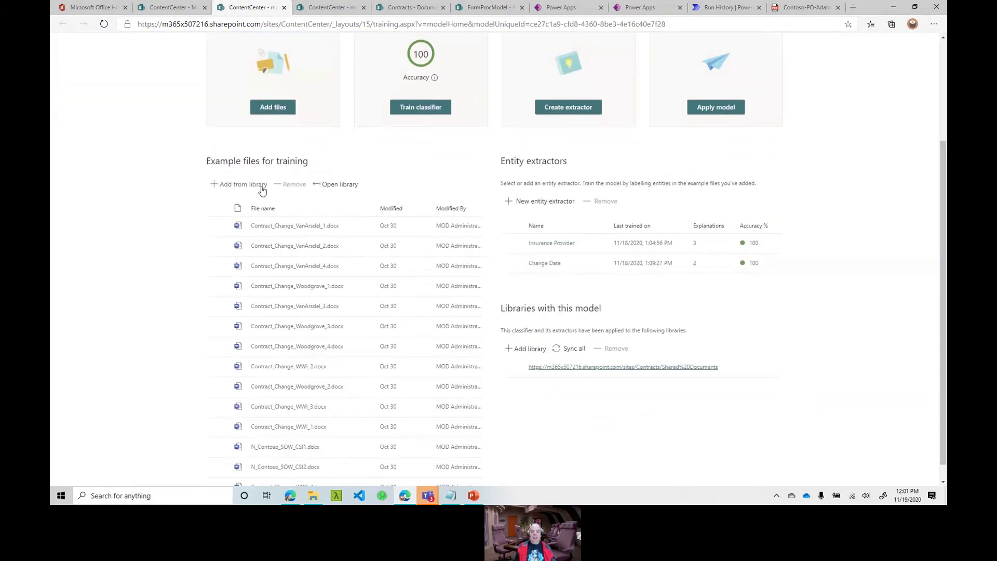
left_click(272, 185)
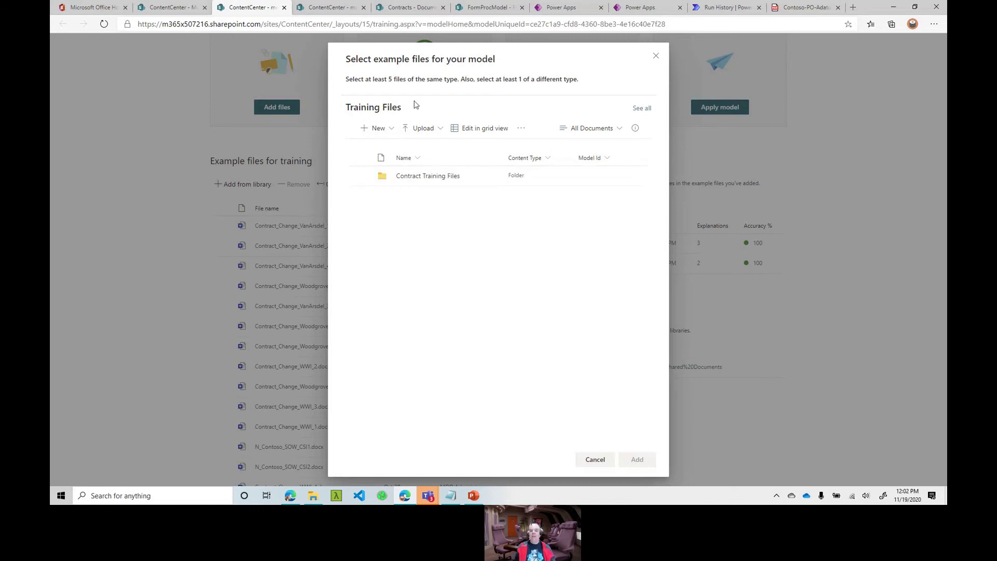
left_click_drag(366, 81, 583, 94)
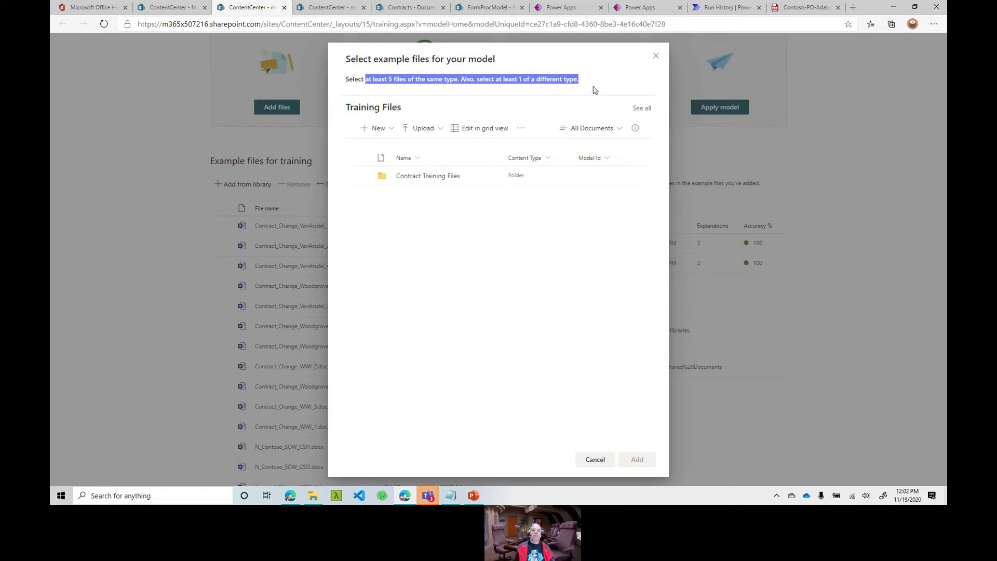
left_click(656, 56)
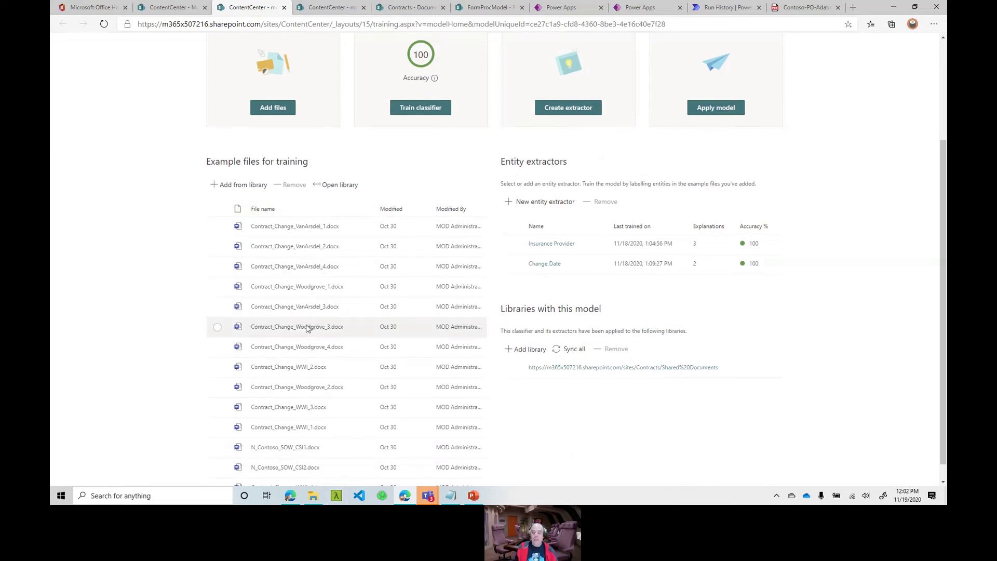
- Open the Insurance Provider entity extractor and label Humongous Insurance as the provider in Contract_Change_WWI_3.docx, saving by moving to the next file
left_click_drag(568, 162, 501, 164)
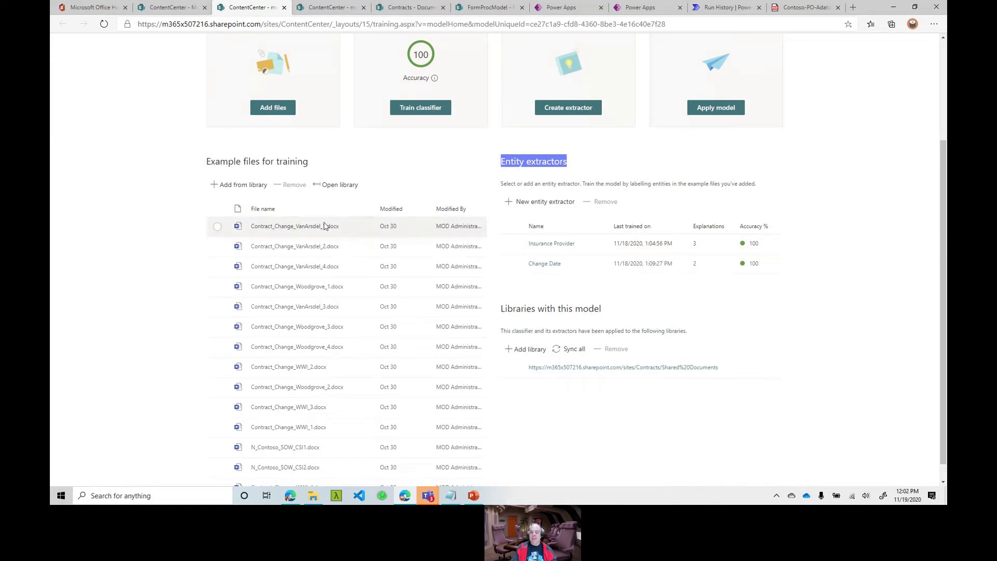
left_click(553, 245)
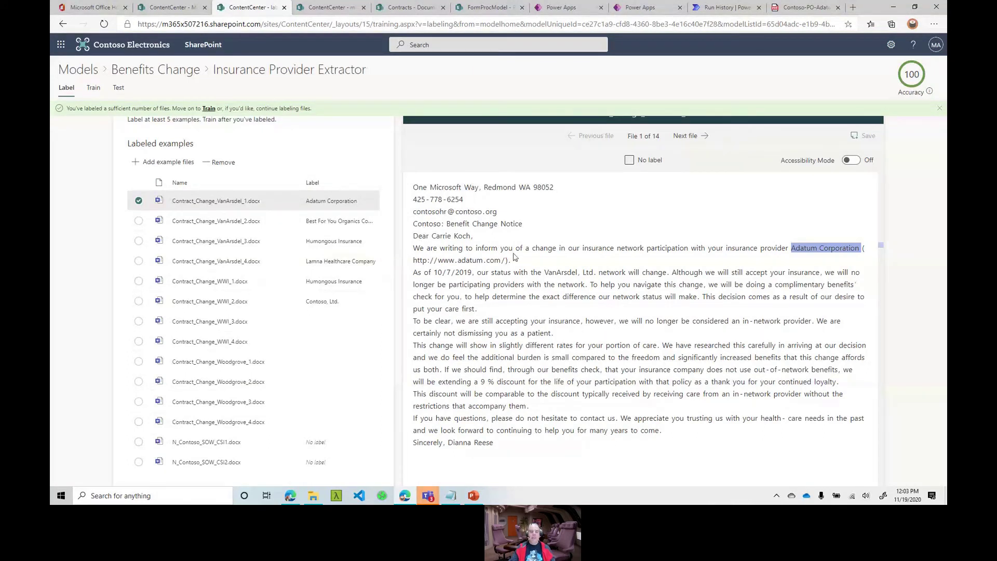
left_click(139, 322)
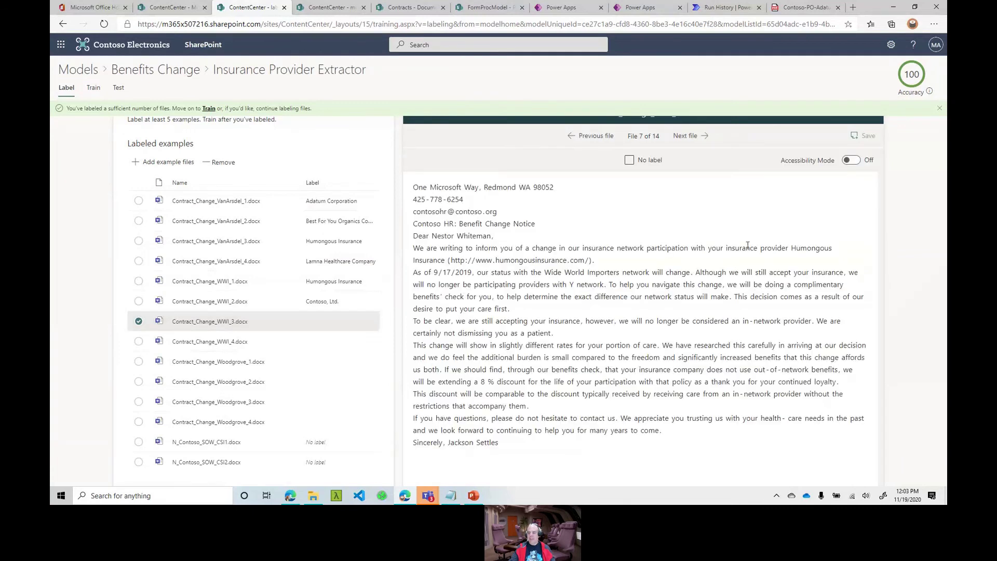
left_click_drag(792, 250, 445, 260)
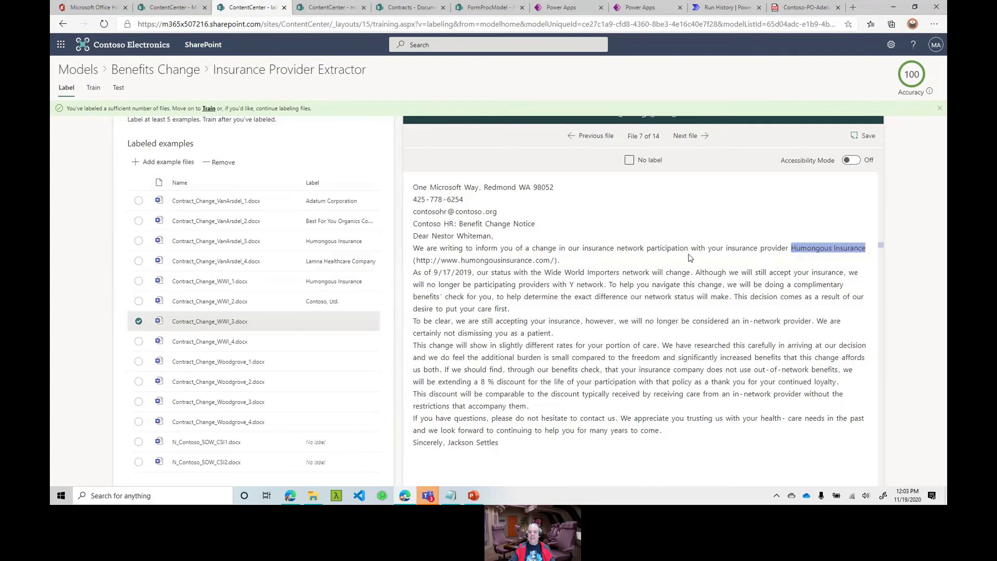
left_click(690, 136)
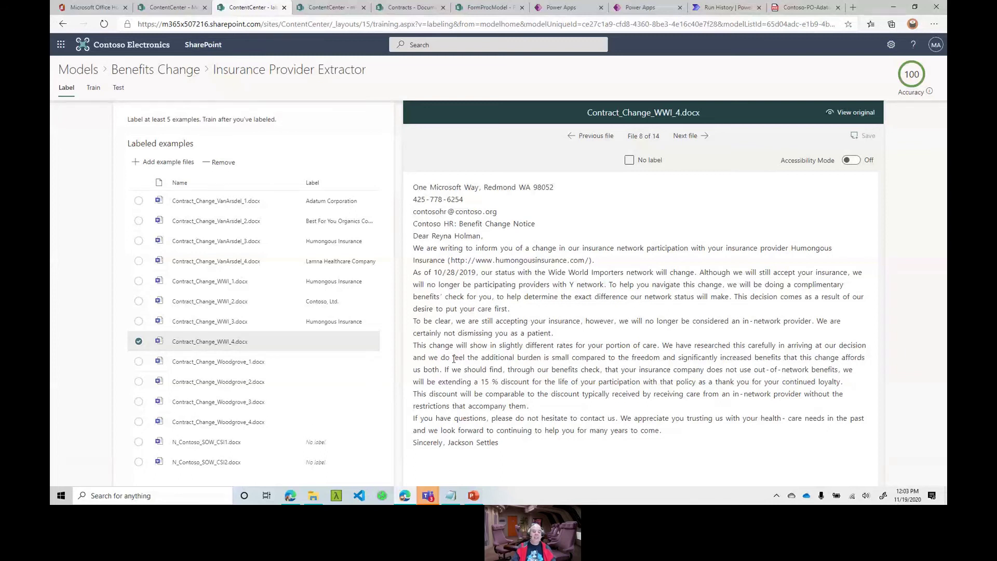
- View the negative example N_Contoso_SOW_CSI1.docx, and examine the Insurance Provider extractor's explanations and the trained files' evaluation
left_click(263, 441)
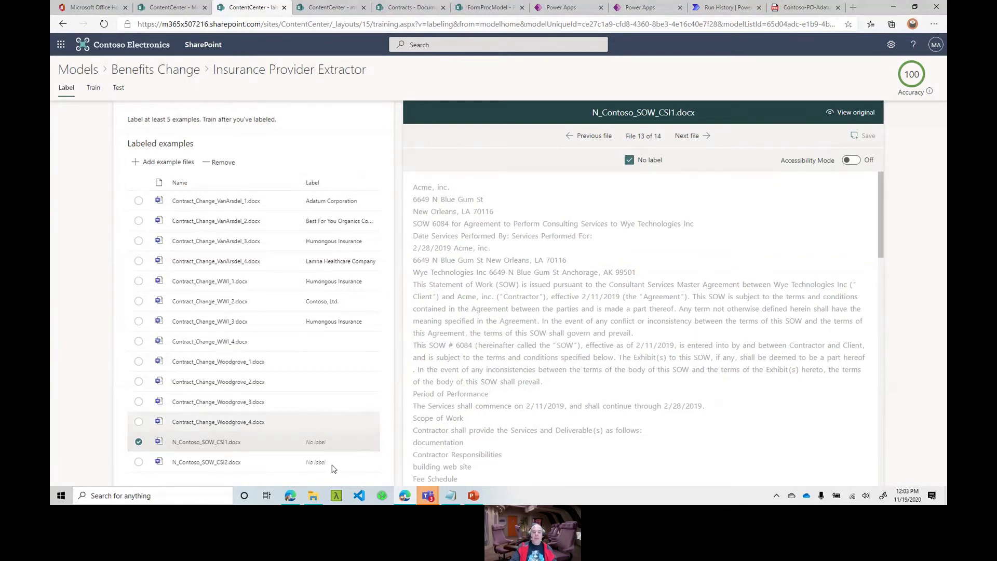
left_click(94, 89)
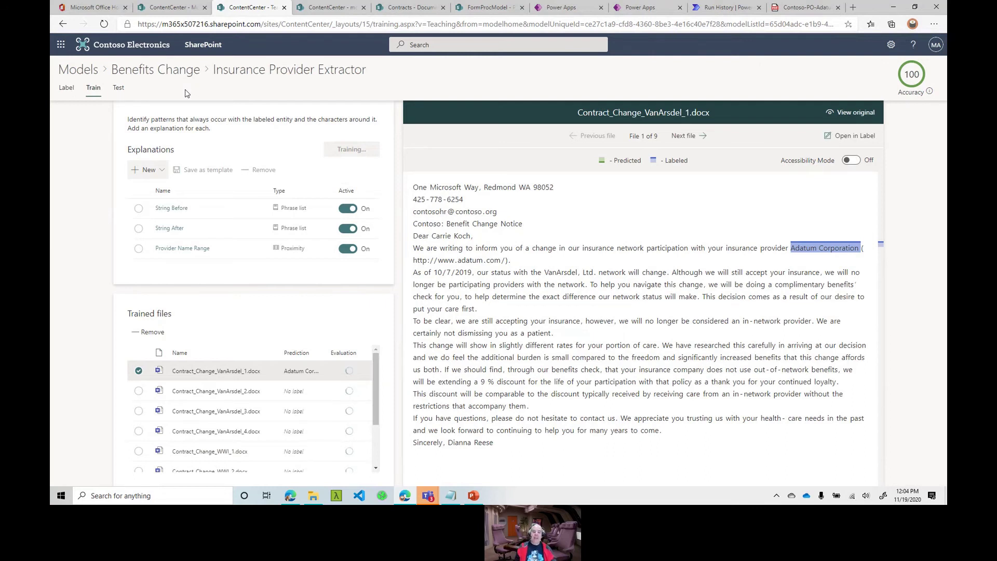
mouse_move(379, 369)
left_mouse_down()
mouse_move(379, 420)
mouse_move(382, 367)
left_mouse_up()
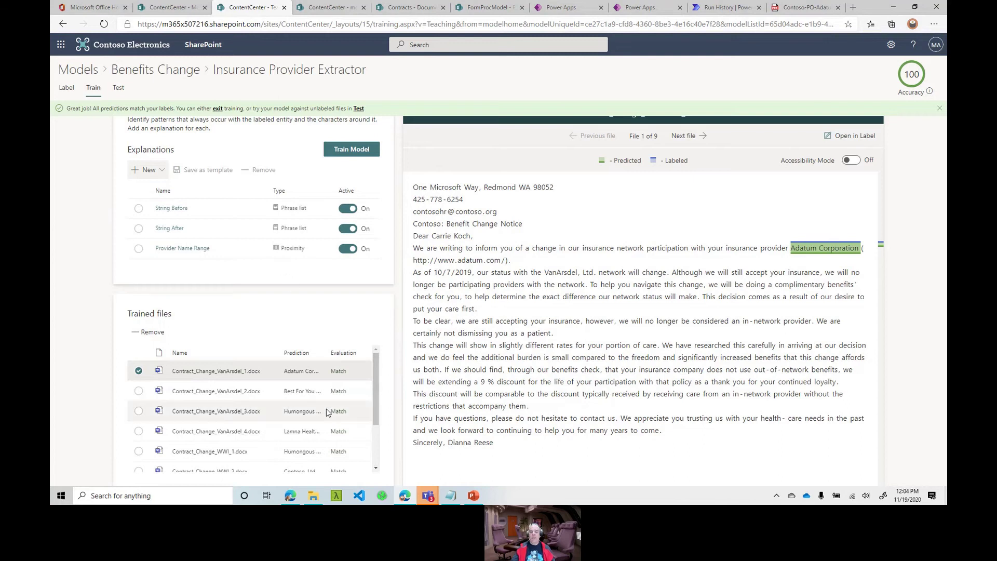
mouse_move(346, 391)
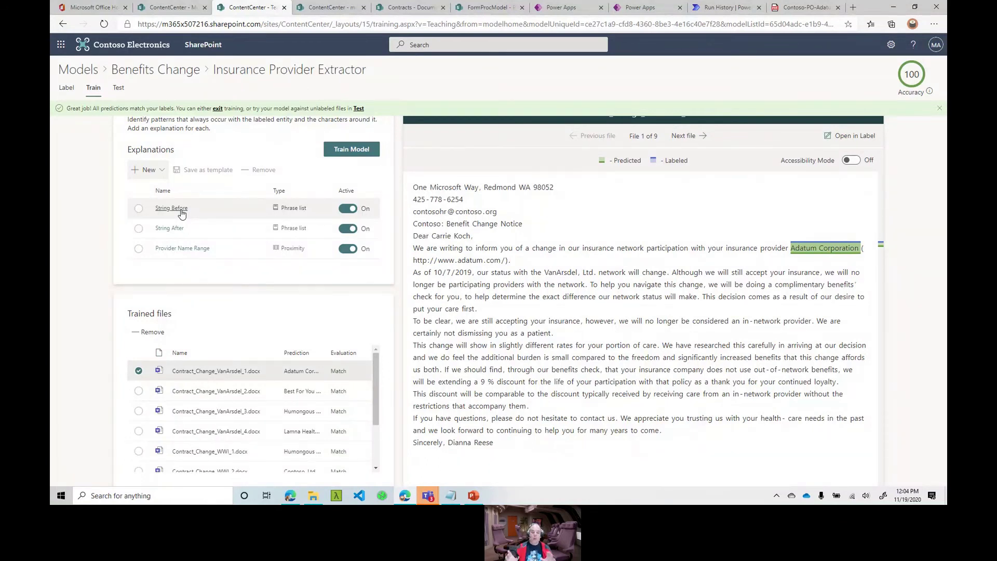
- Browse the available explanation templates for a new explanation, and leave without adding one
left_click(157, 171)
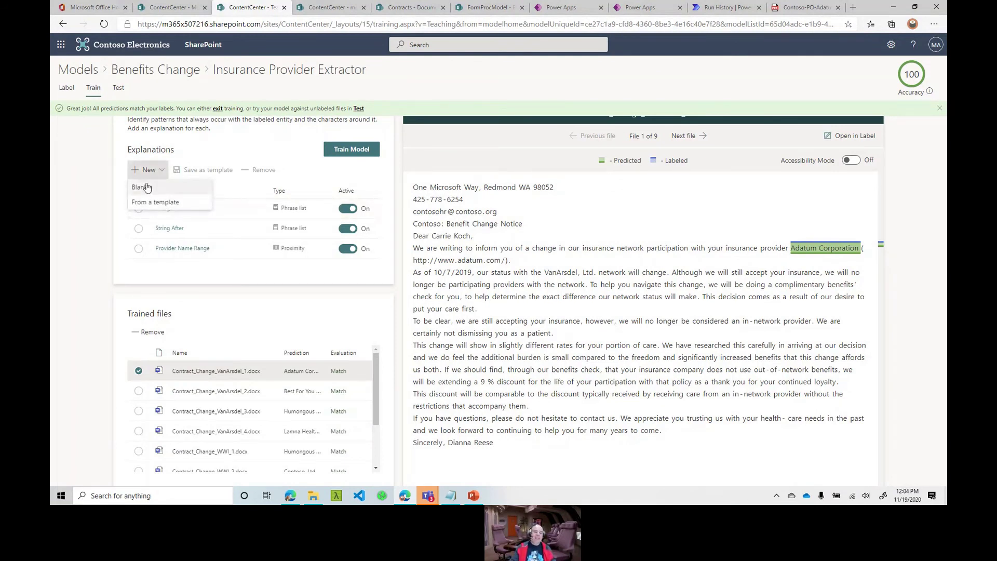
left_click(153, 202)
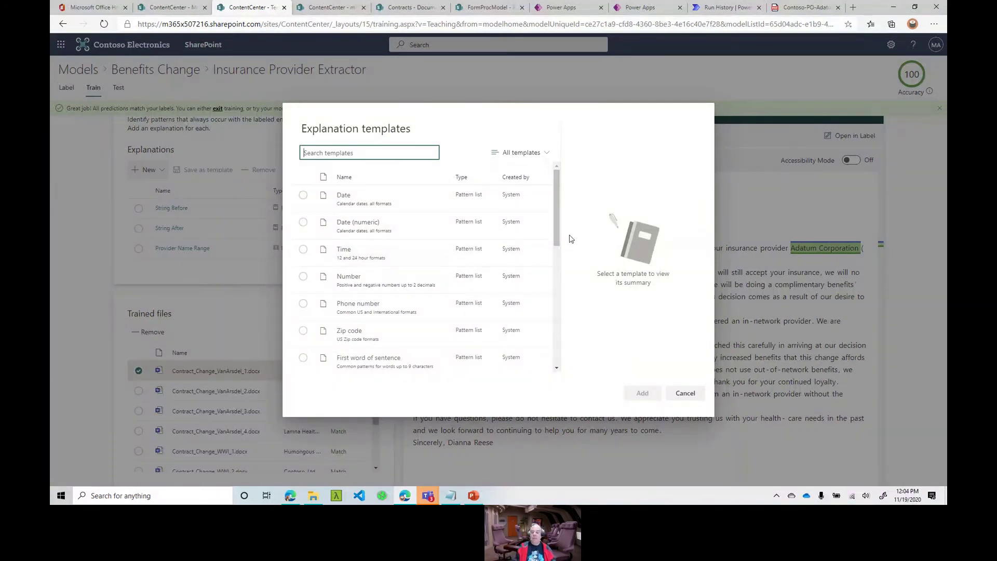
left_click_drag(561, 266, 574, 372)
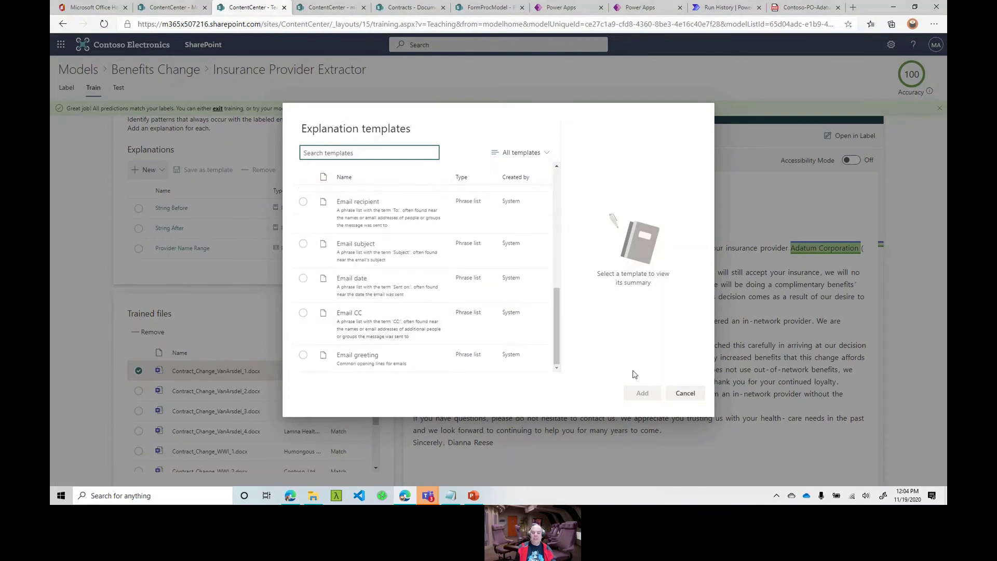
left_click(704, 396)
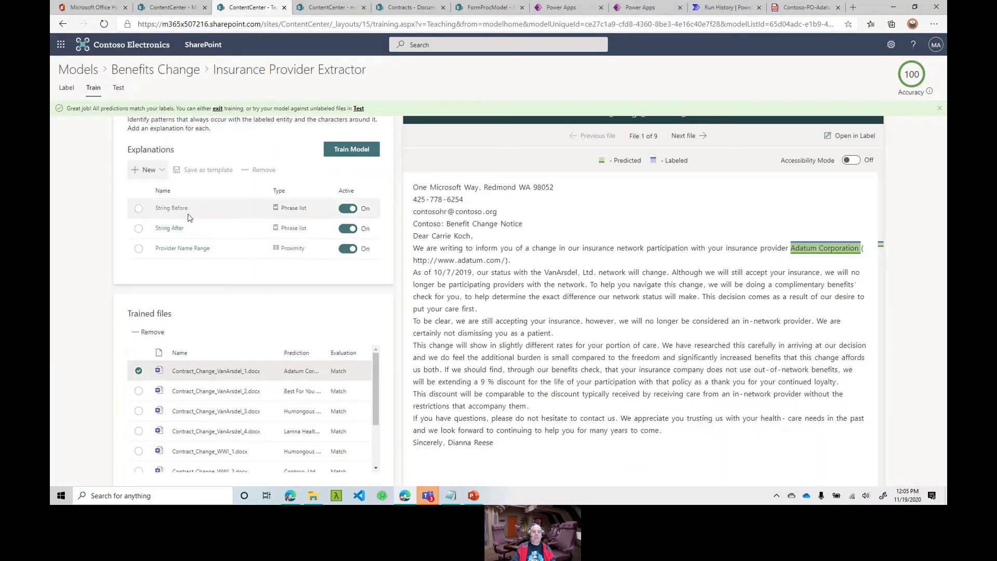
- Review the Insurance Provider extractor's String Before, String After and Provider Name Range explanations without changing them, and look through its trained files
left_click(182, 210)
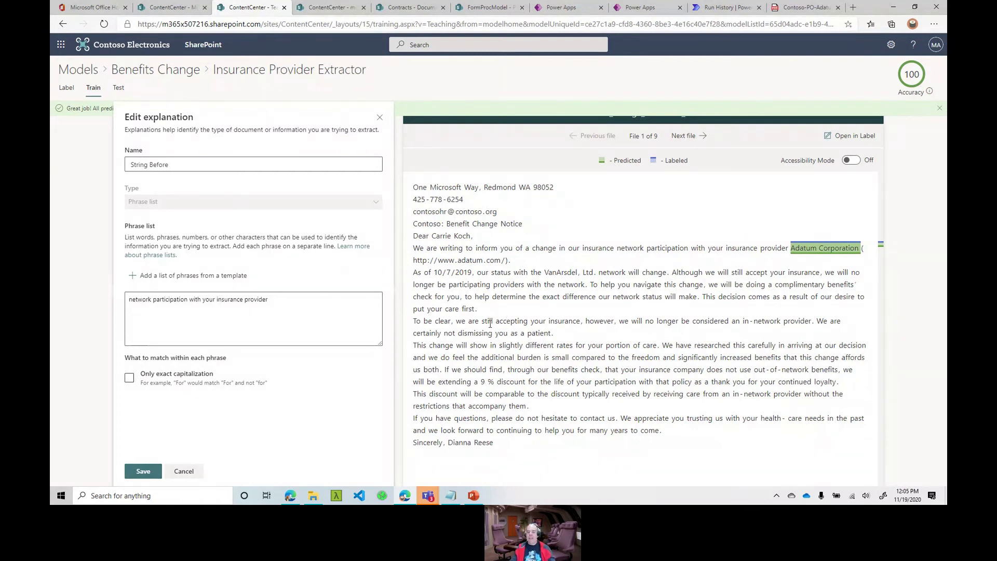
left_click(184, 471)
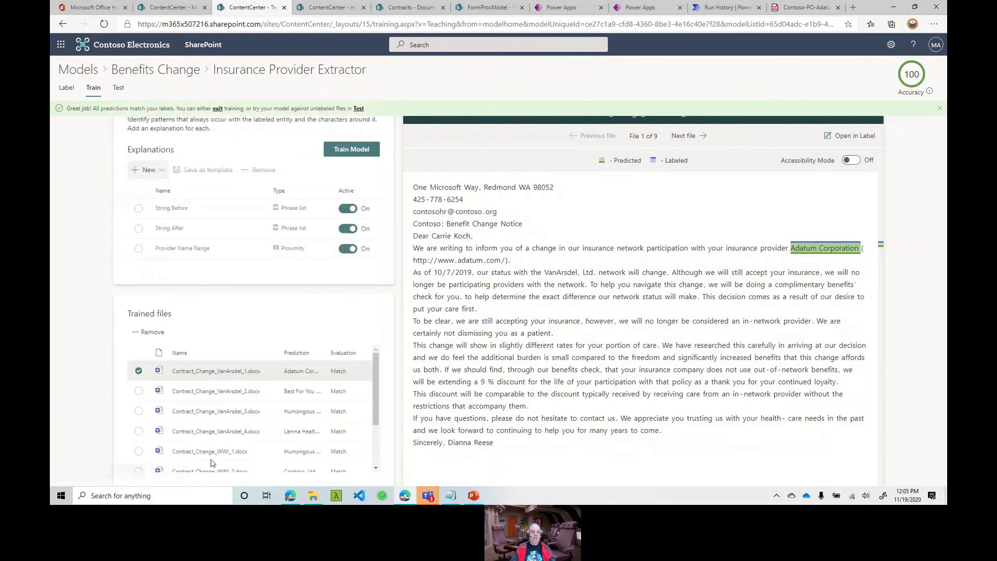
left_click(170, 228)
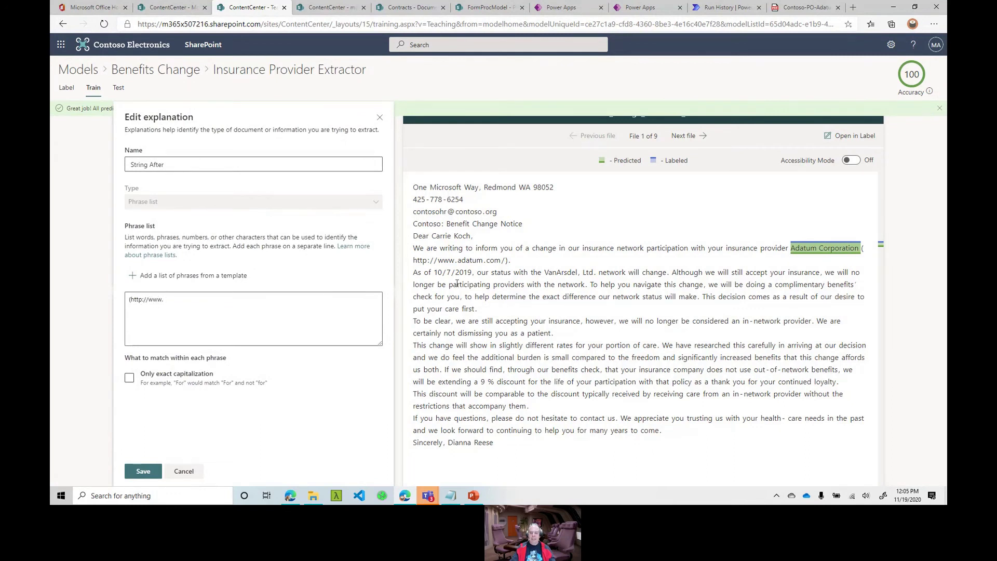
left_click(181, 471)
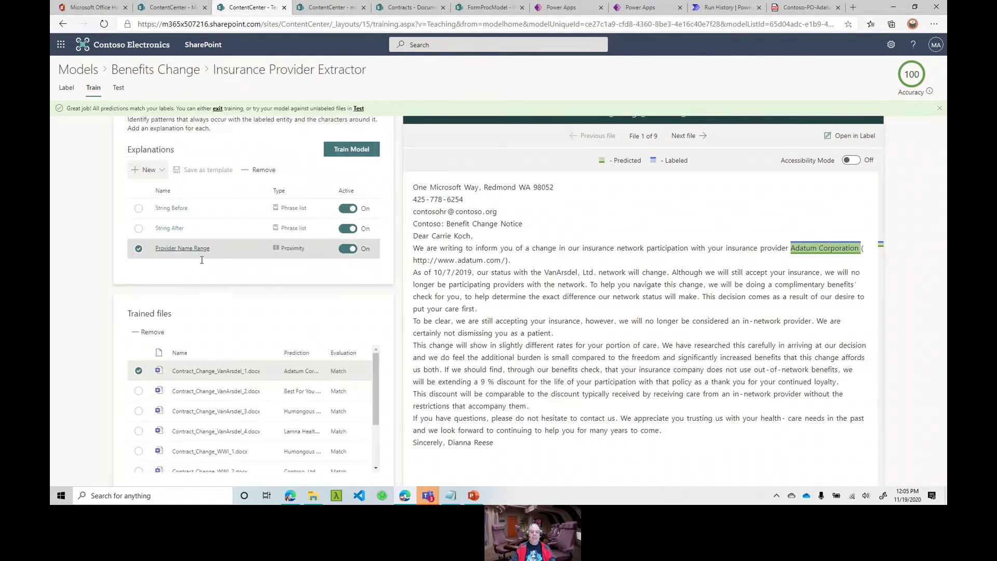
left_click(202, 249)
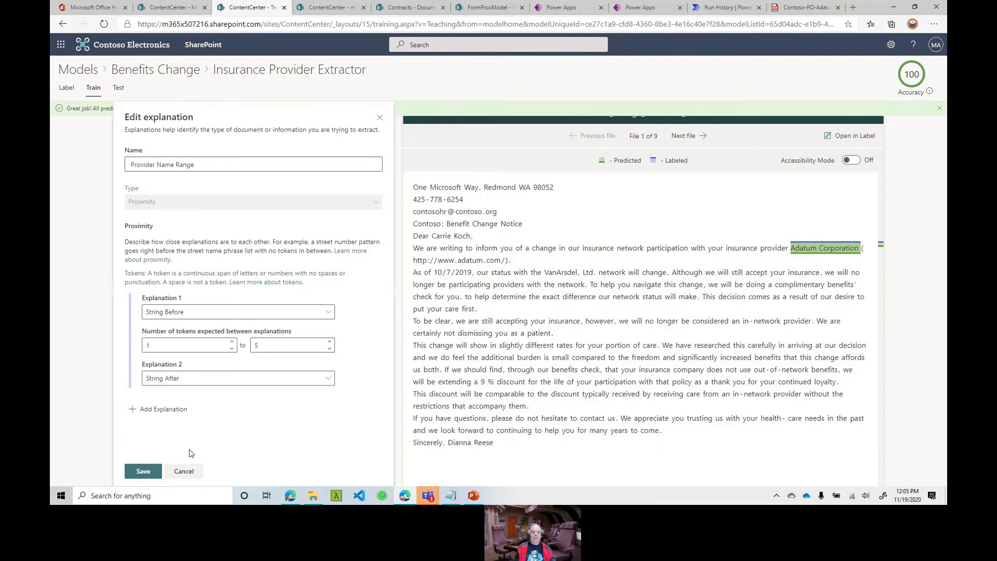
left_click(189, 471)
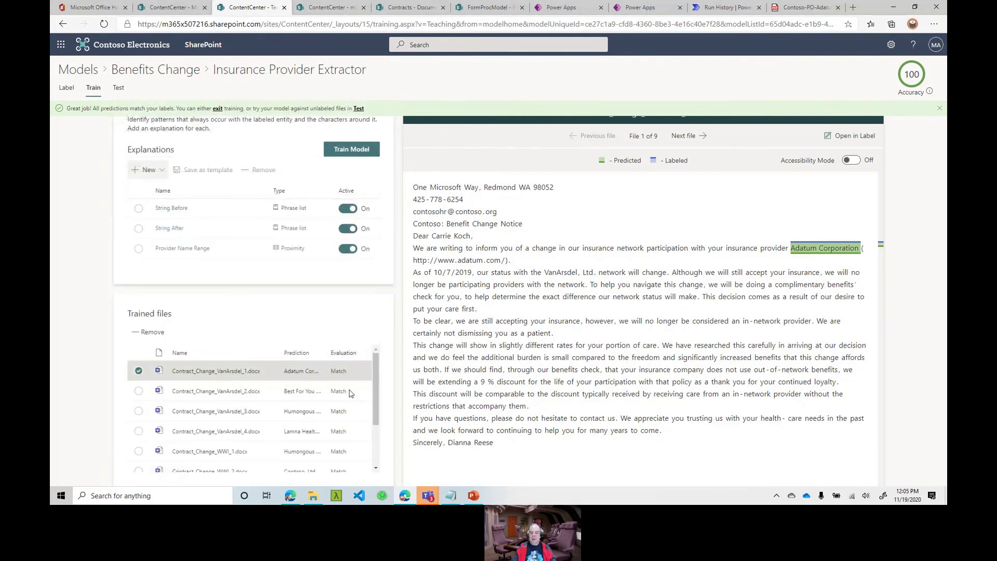
scroll(374, 467, "down", 3)
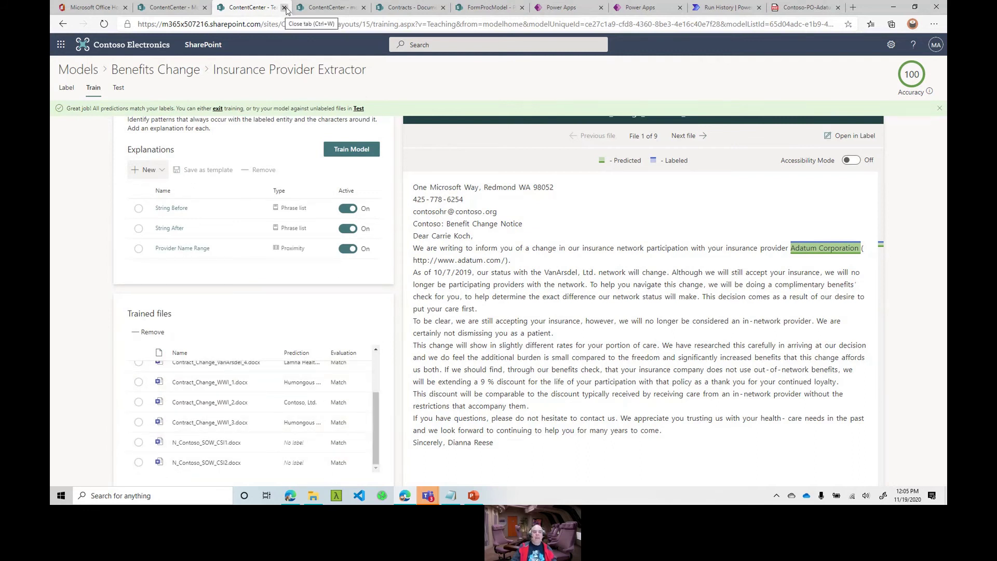
- Open the Benefits Change model's Change Date extractor and view its labeled examples, including the negative file N_Contoso_SOW_CSI1.docx
left_click(181, 71)
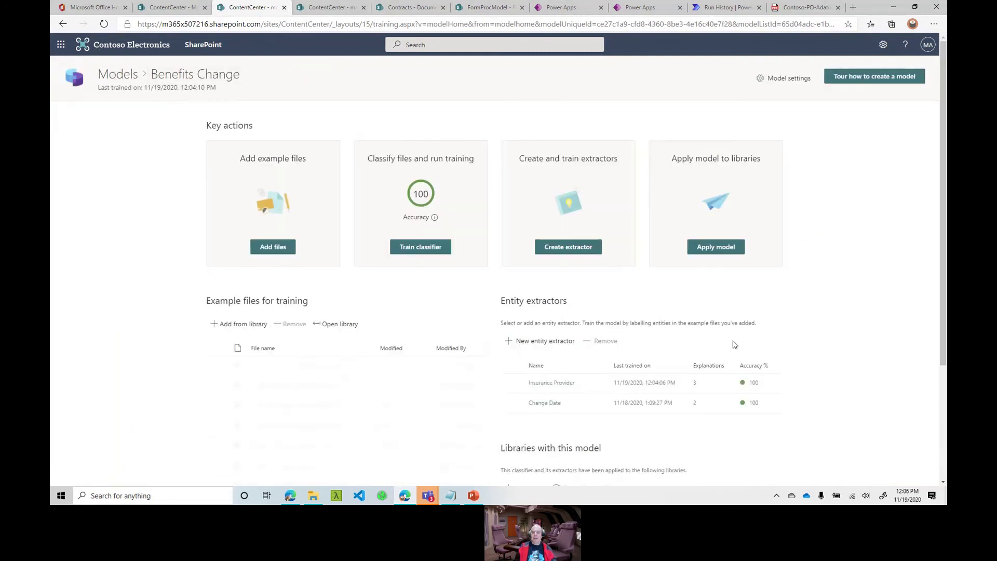
left_click(550, 405)
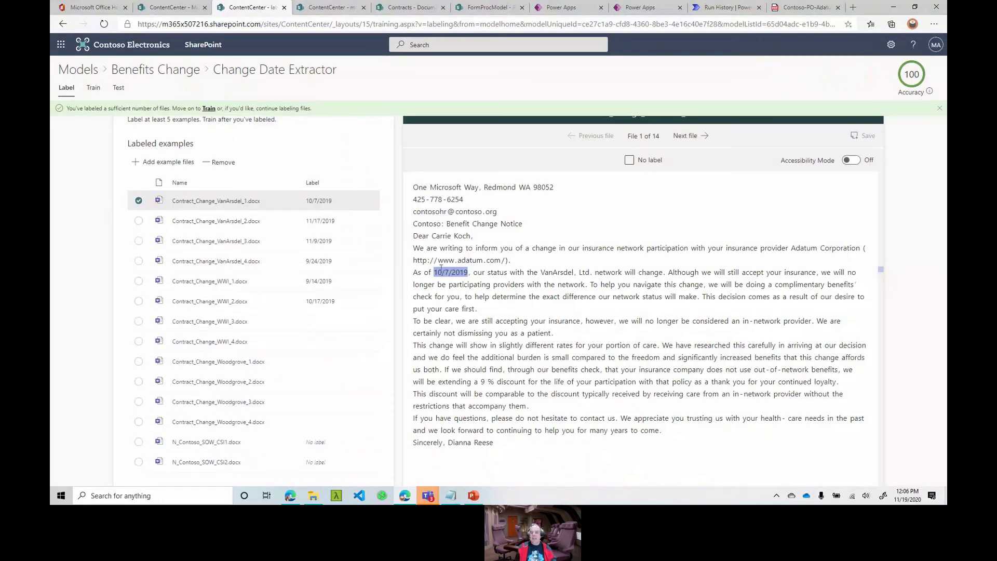
mouse_move(450, 269)
left_click(229, 442)
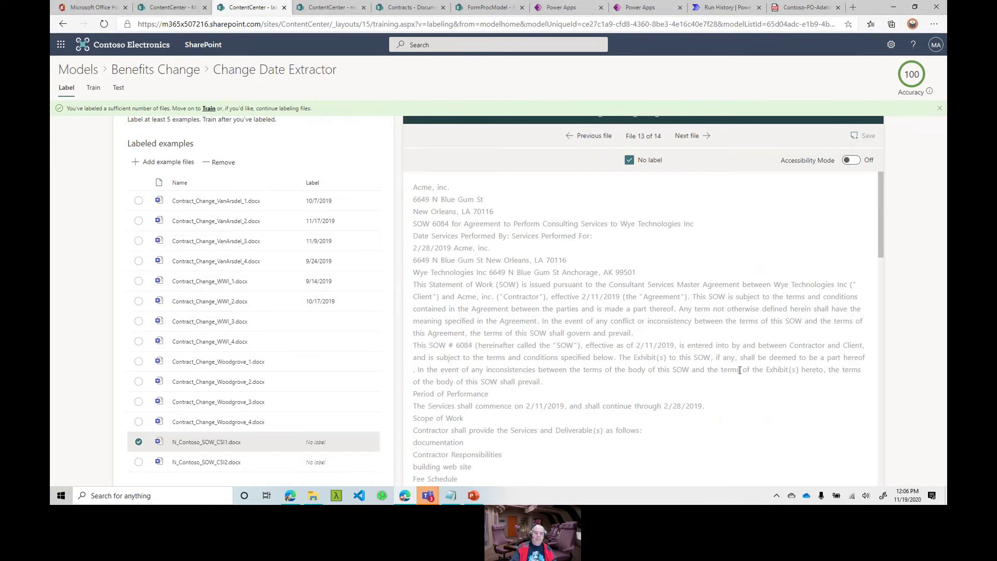
- Review the Date (numeric) and String Before explanations in the Change Date extractor's training without changing them, and dismiss the training notice
left_click(96, 88)
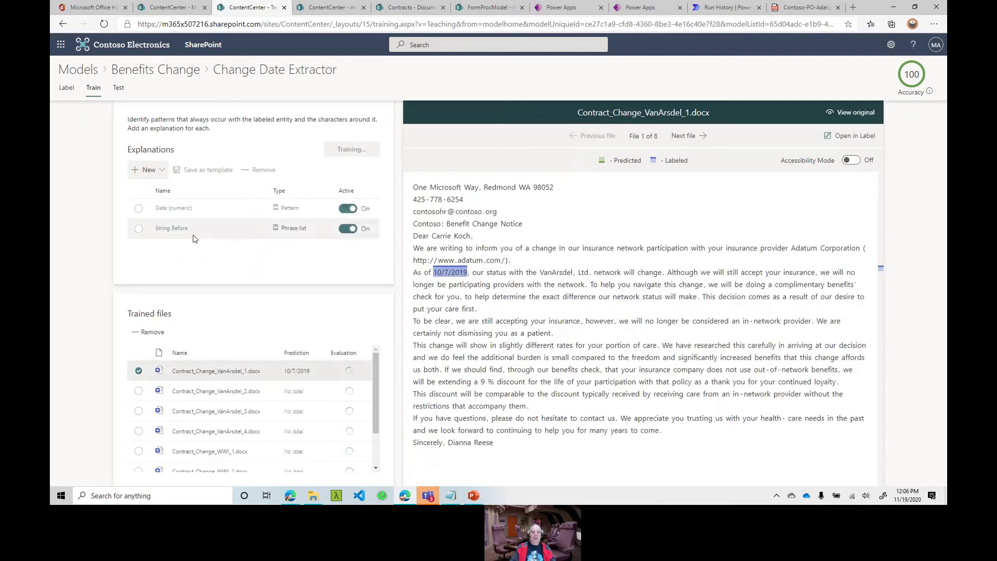
left_click(174, 209)
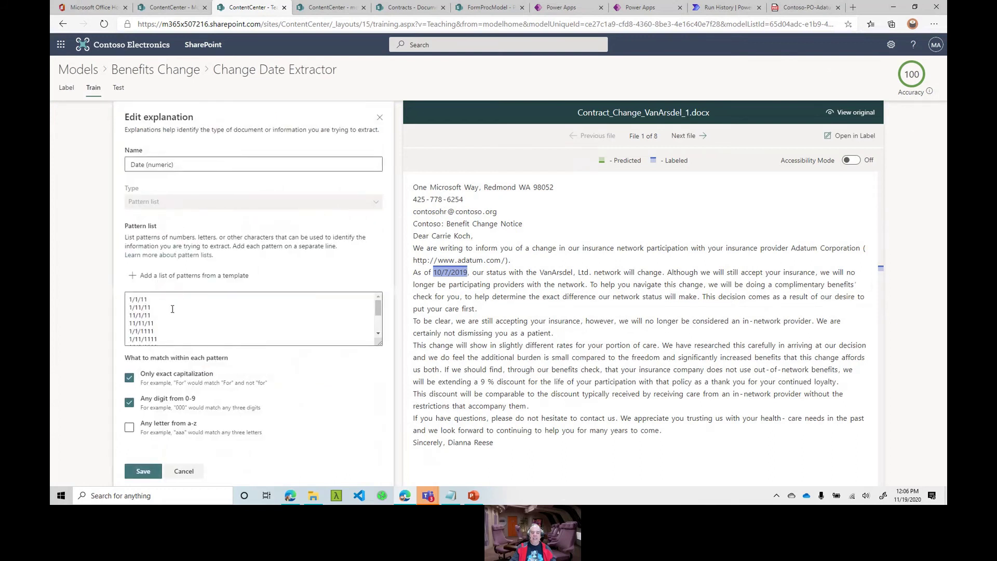
scroll(378, 308, "down", 3)
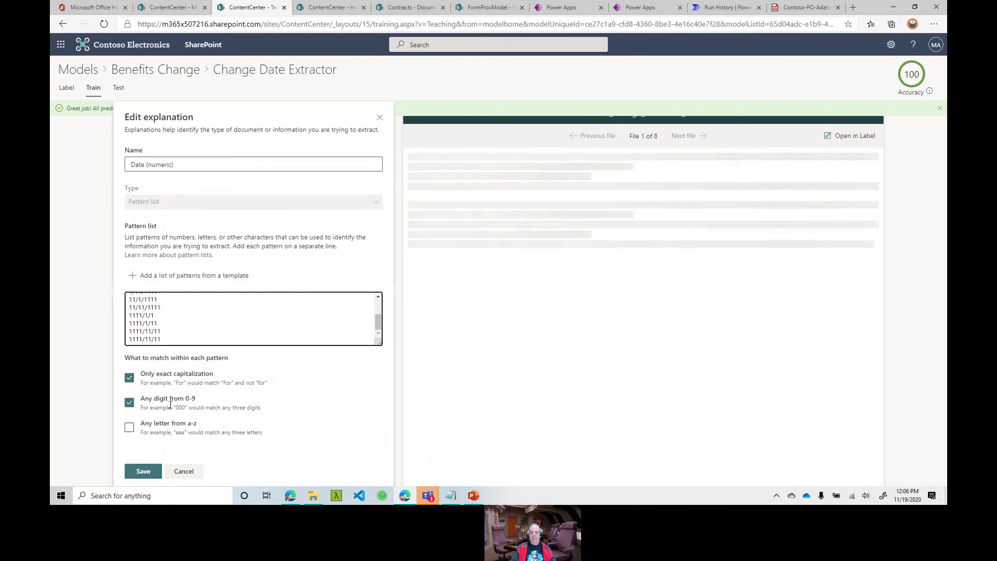
left_click(185, 472)
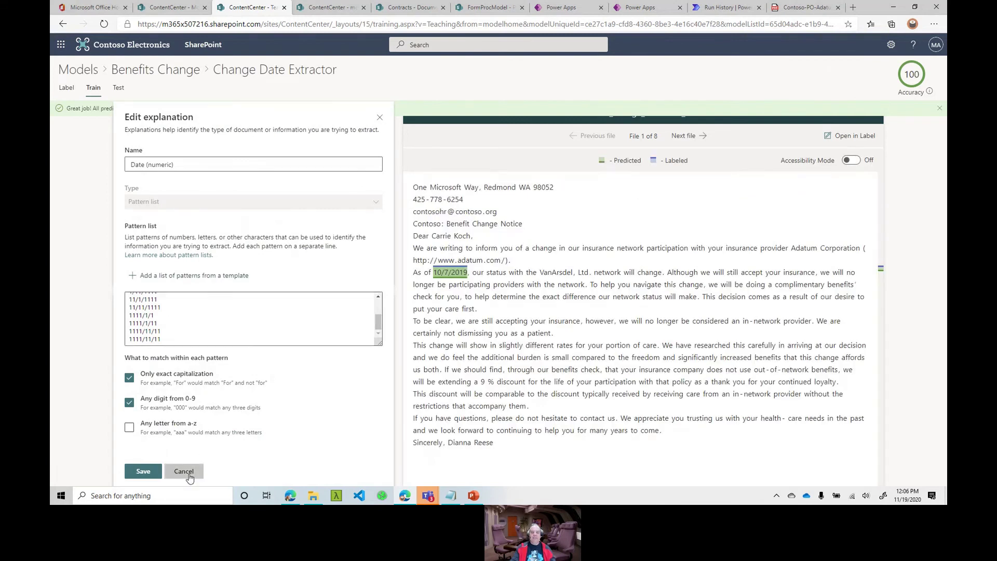
left_click(176, 229)
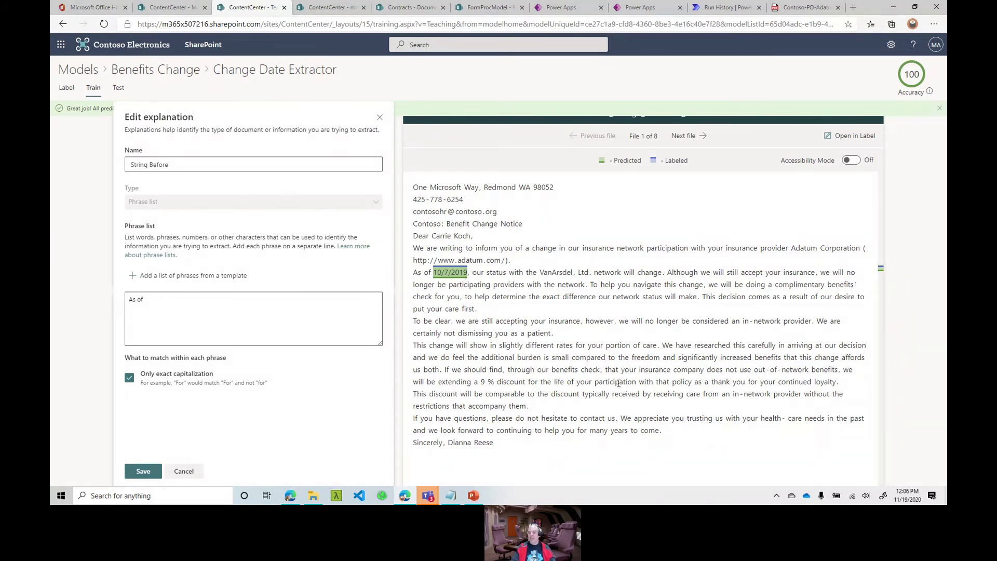
left_click(184, 472)
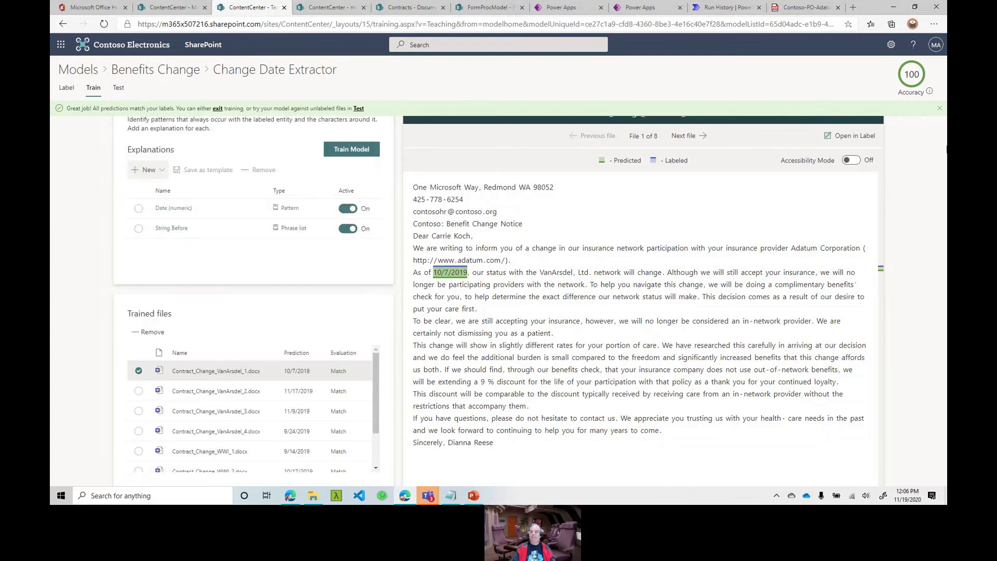
left_click(940, 108)
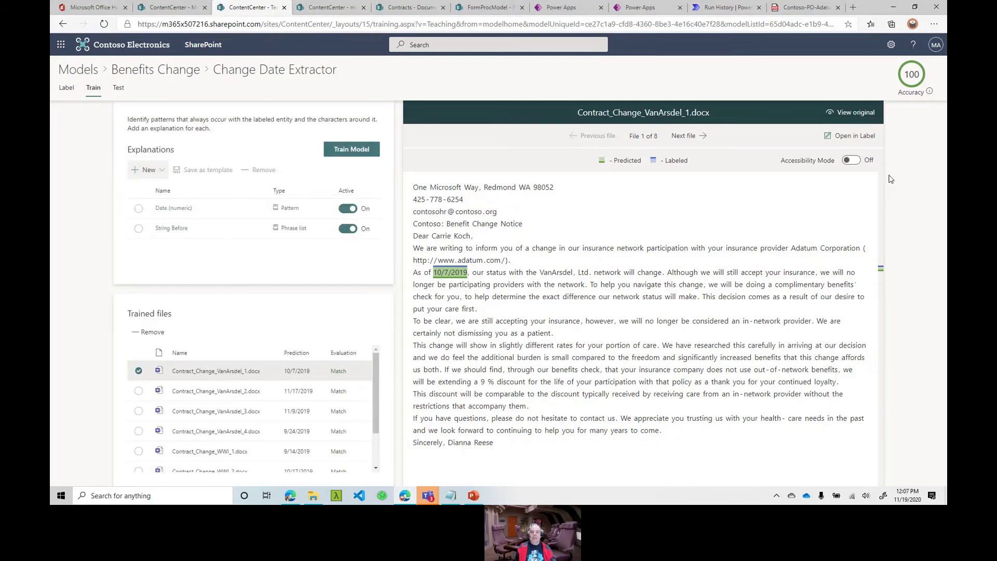
- Return to the Benefits Change model overview, view the classifier's labeled example files, and go back to the model overview
left_click(180, 74)
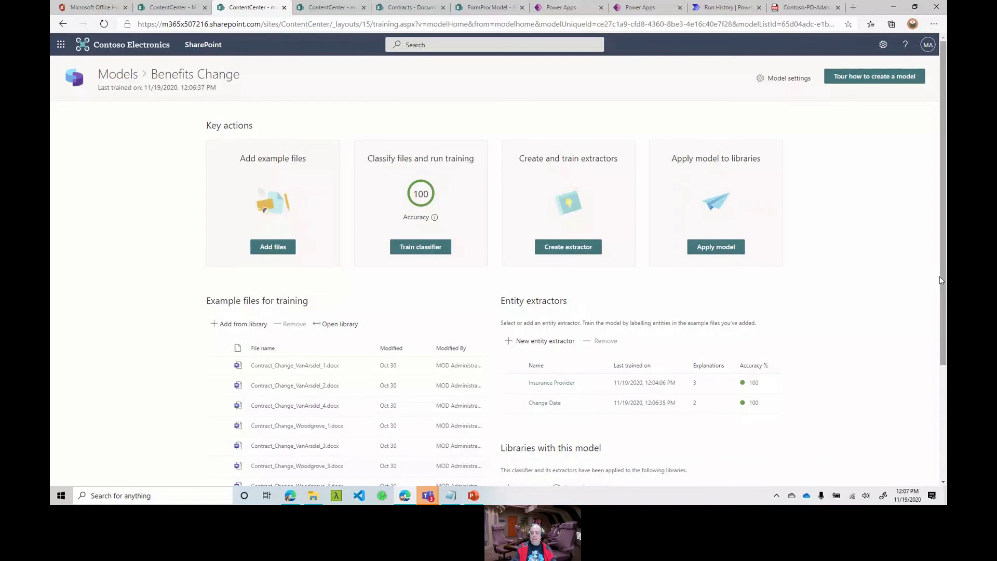
left_click_drag(940, 276, 942, 333)
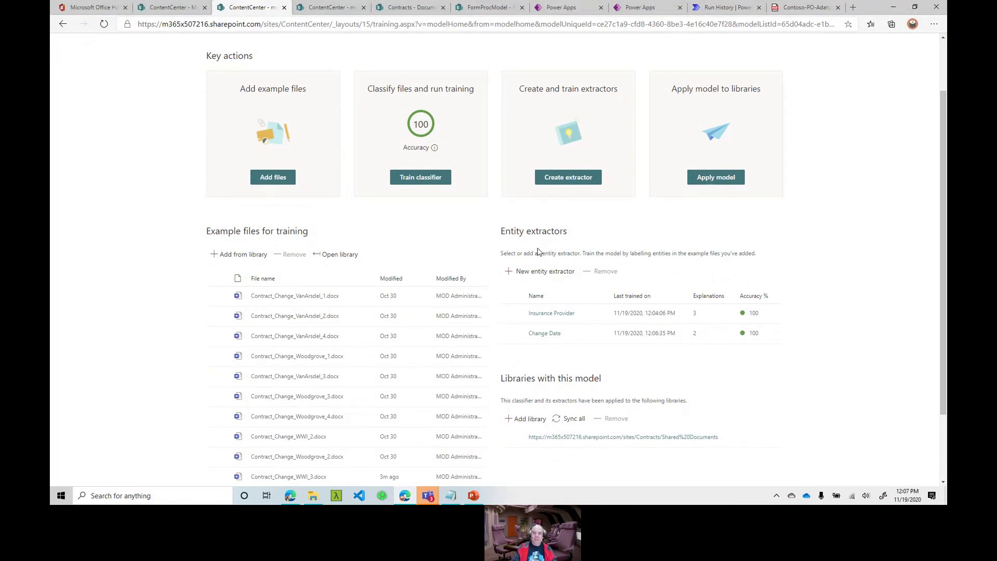
left_click(425, 179)
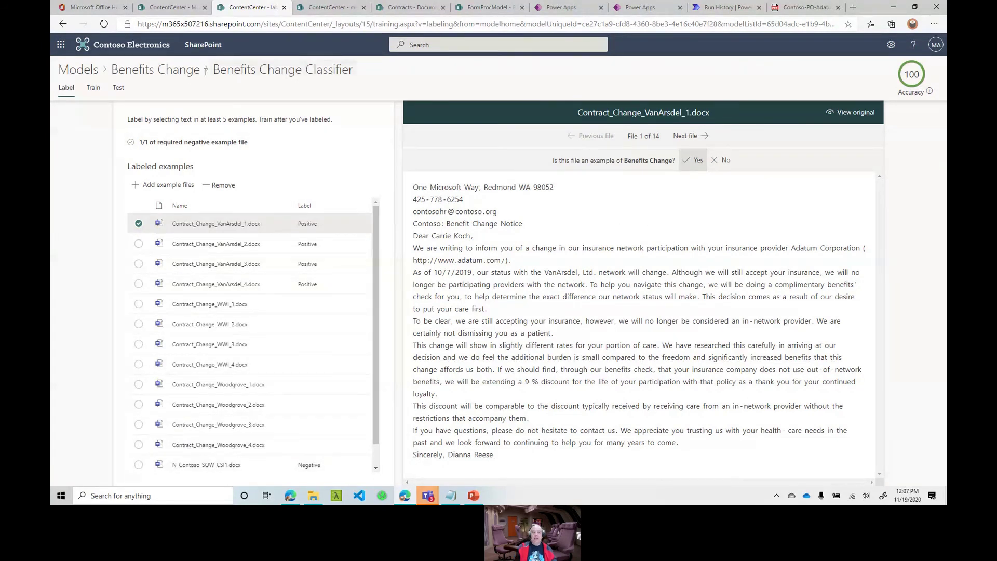
left_click(182, 75)
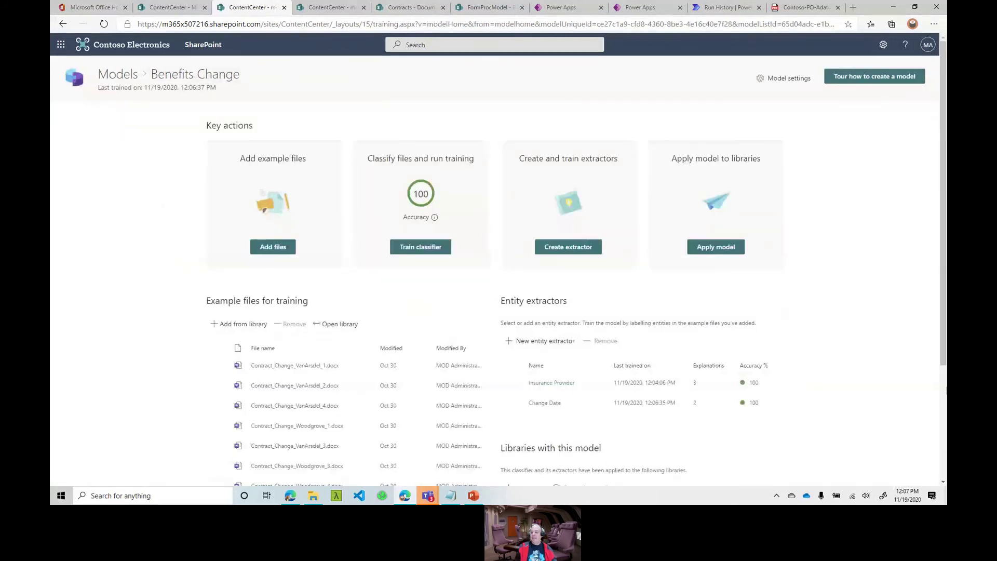
- Preview applying the model to the Documents library of the FormProcModel site, and cancel without adding it
scroll(944, 323, "down", 3)
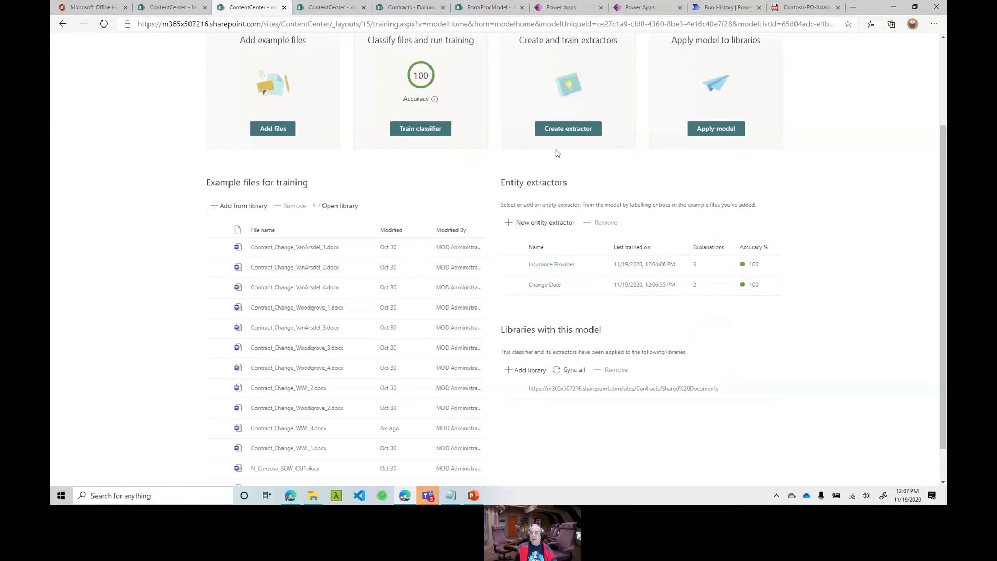
left_click(539, 374)
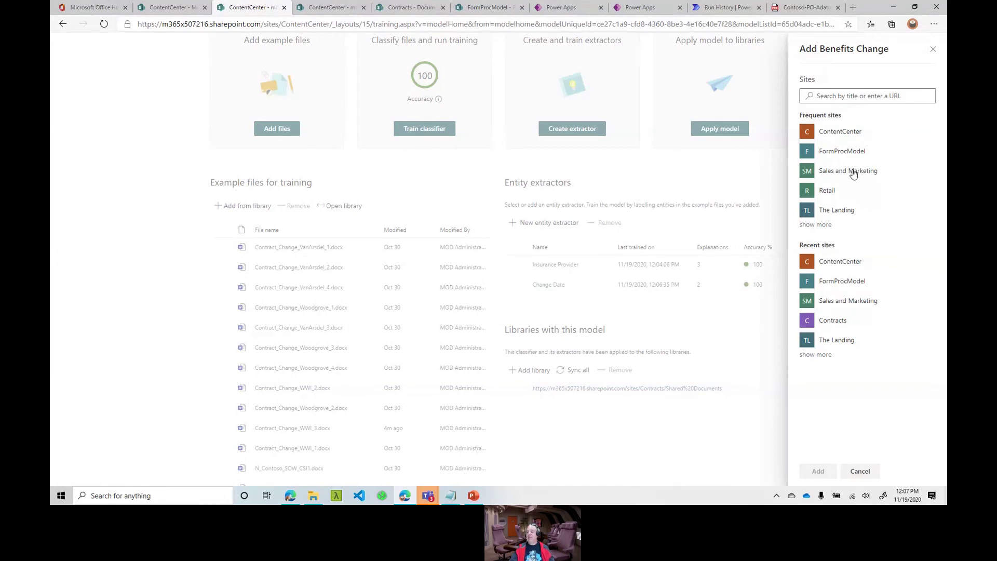
left_click(851, 153)
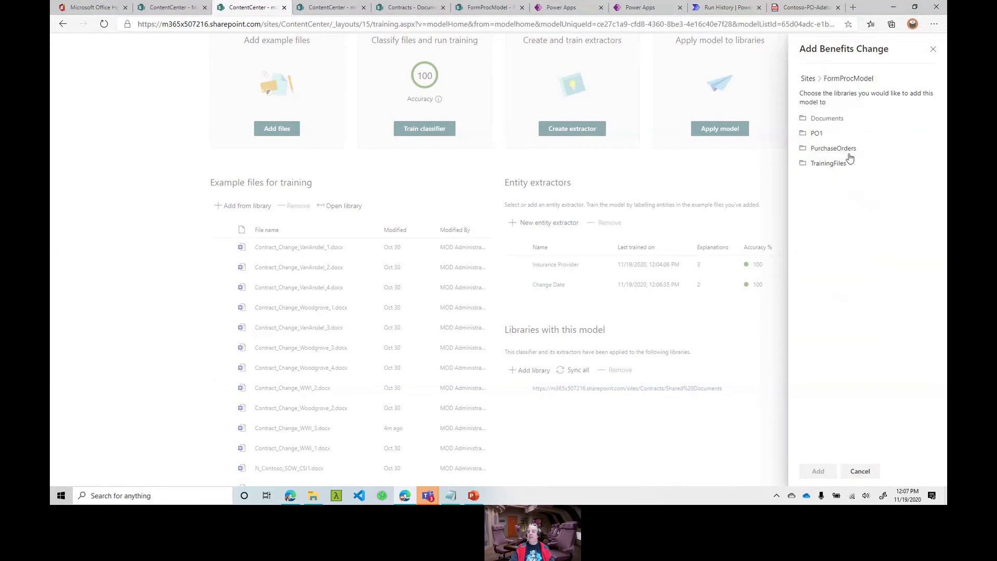
left_click(830, 119)
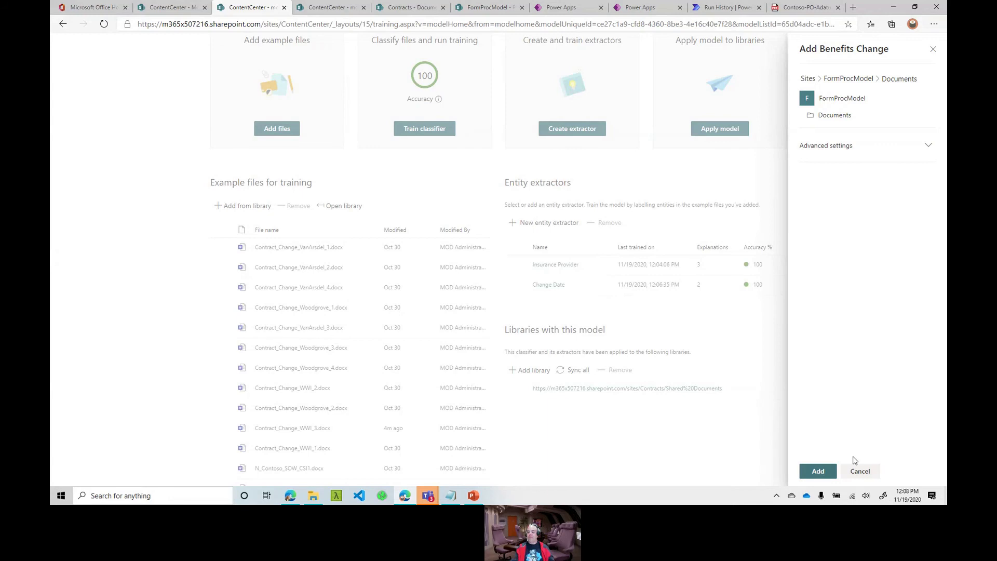
left_click(862, 471)
- Examine the retention labels available in the Benefits Change model's settings, and close the settings without choosing one
scroll(940, 222, "up", 3)
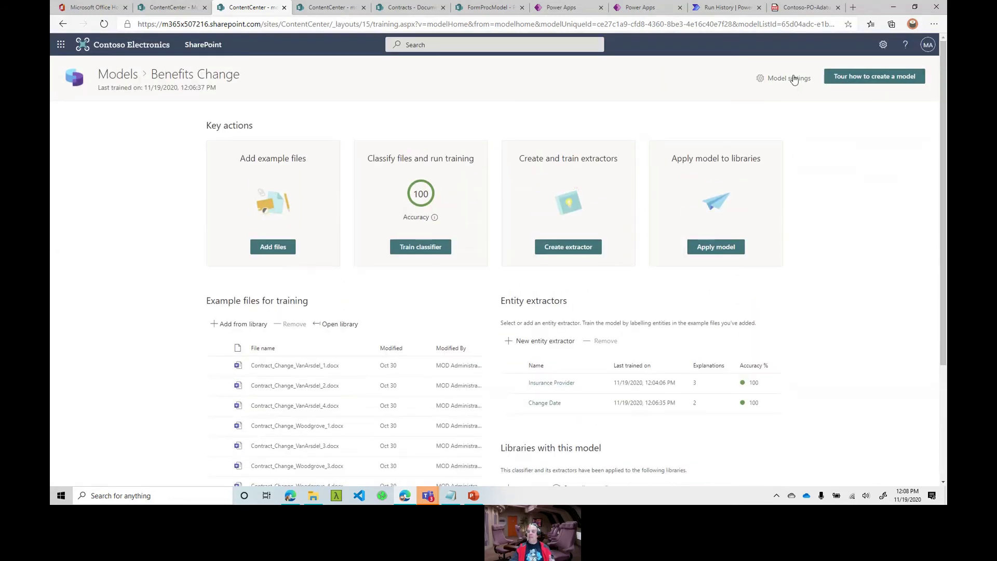
left_click(789, 78)
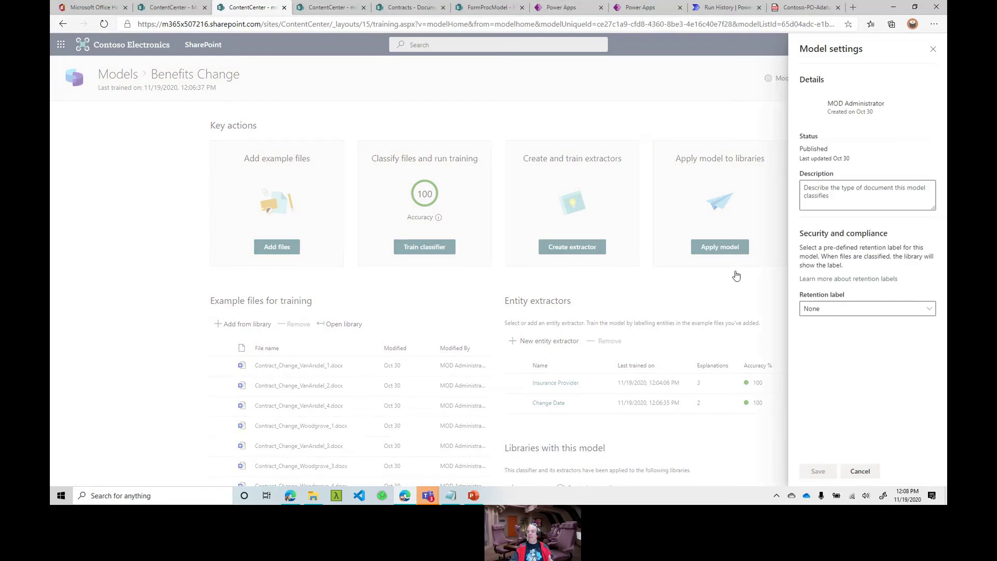
left_click(929, 308)
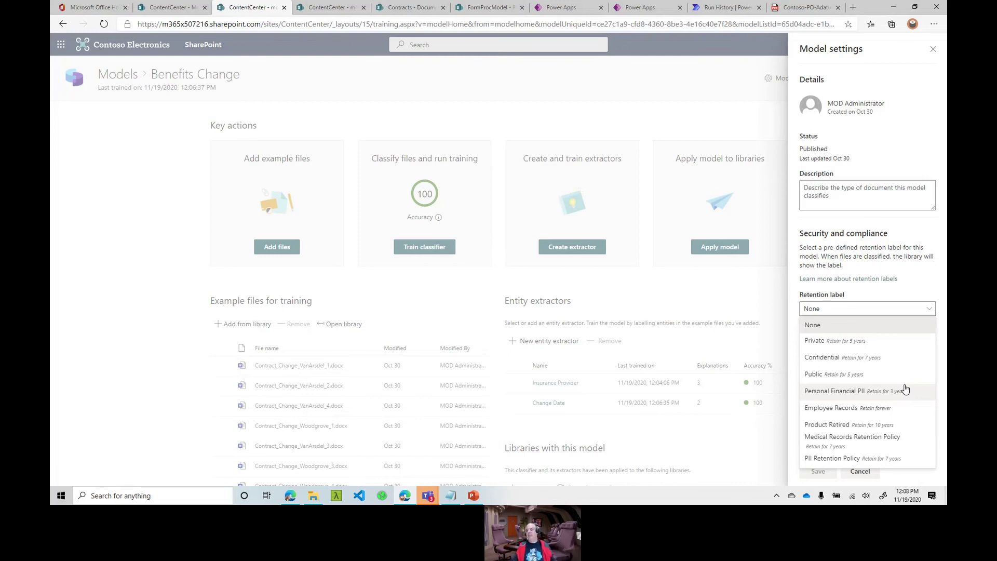
left_click(919, 277)
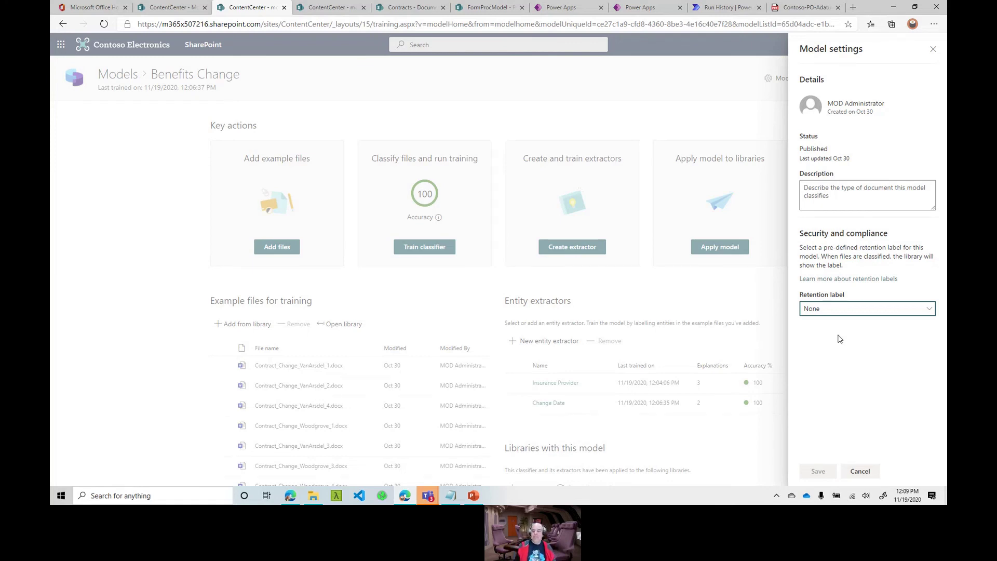
left_click(932, 52)
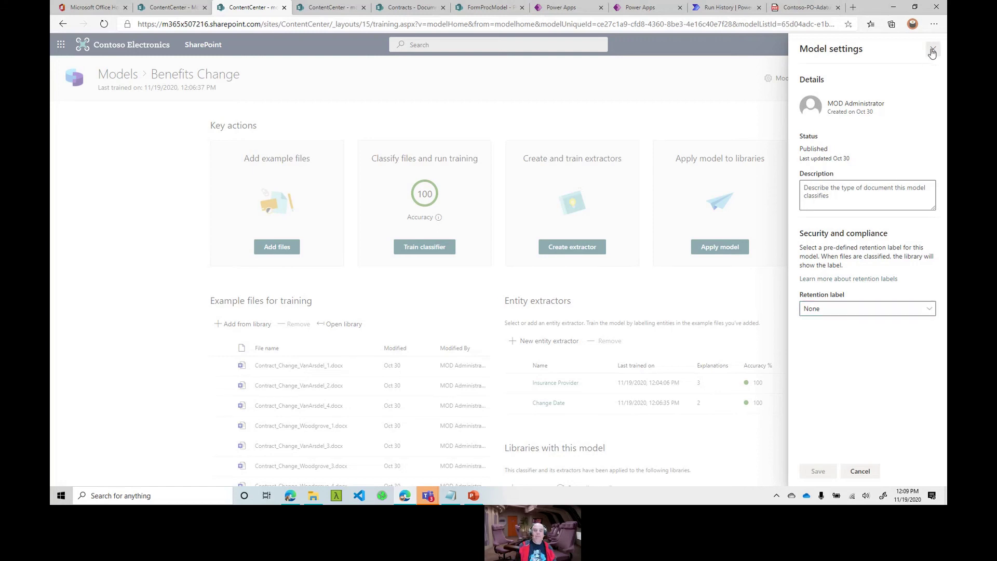
- Switch to the Contracts site's document library and show its files in the Benefits Change view
left_click(324, 7)
left_click(407, 7)
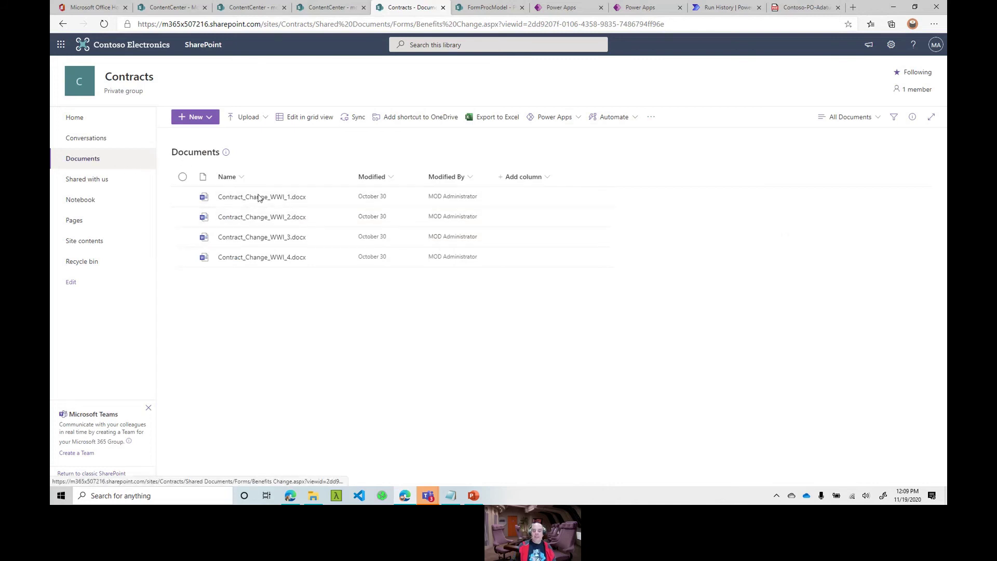
left_click(880, 119)
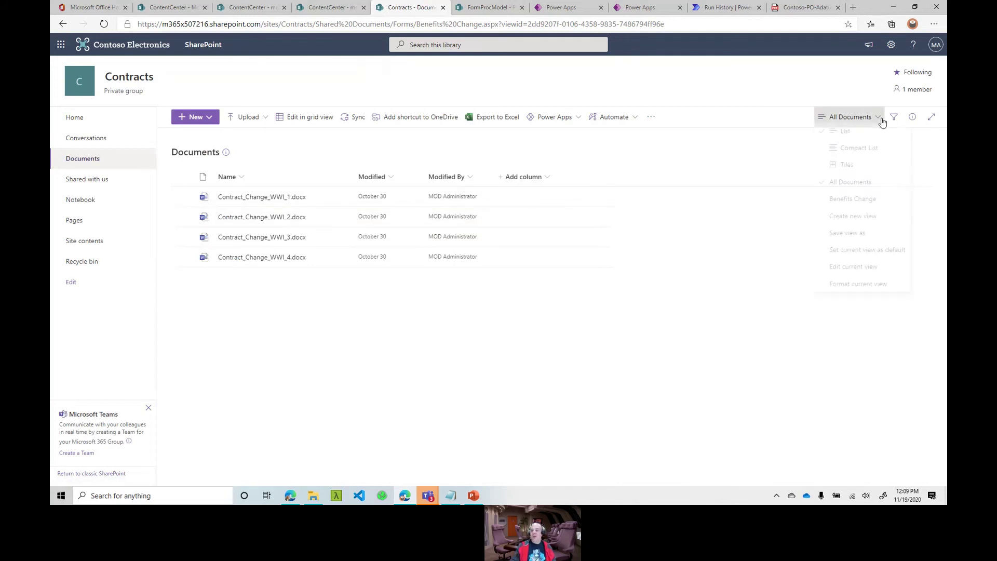
left_click(848, 203)
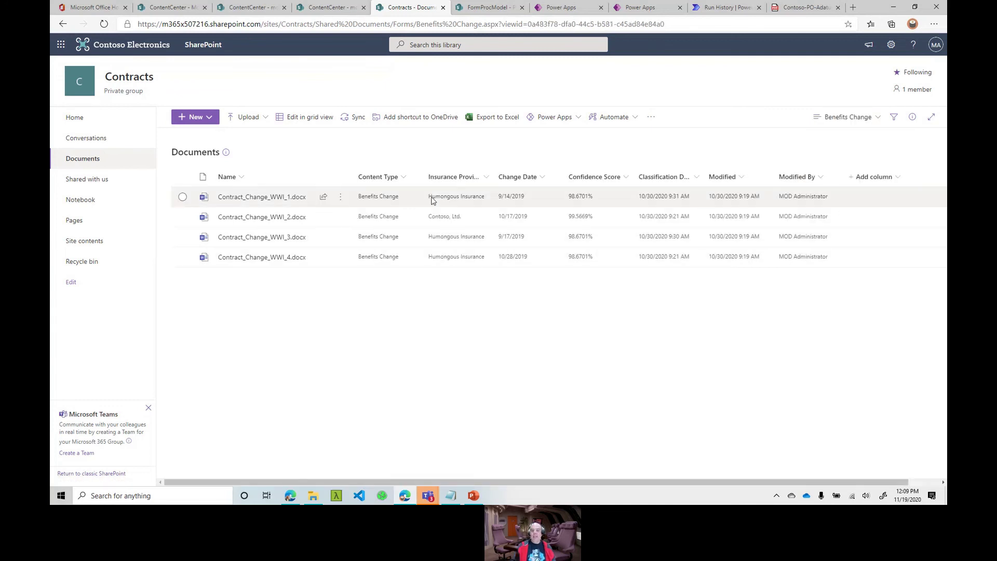
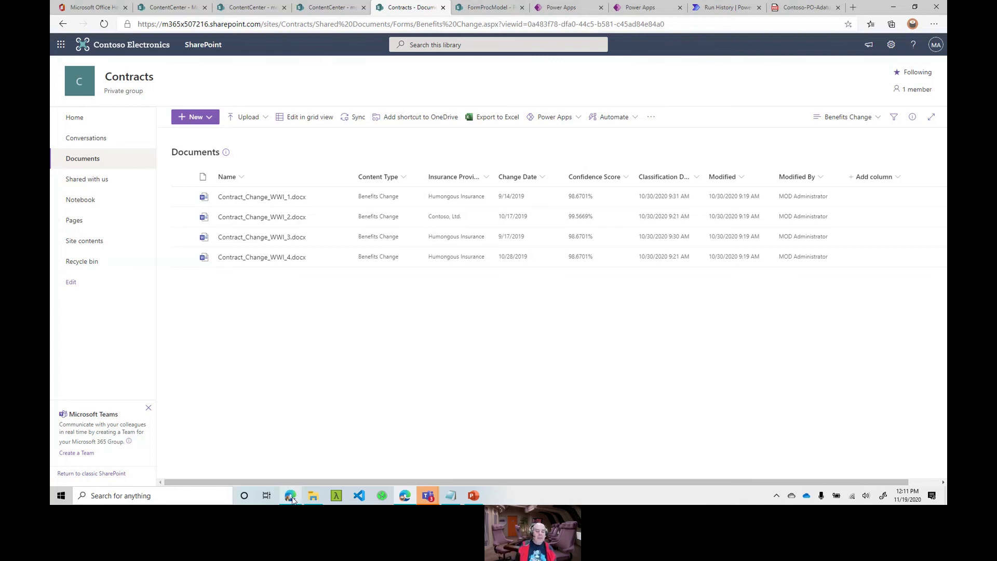
- Switch to the browser window with the Surface Duo pages and look over the EXP Surface Duo Inspection Demo page
mouse_move(291, 498)
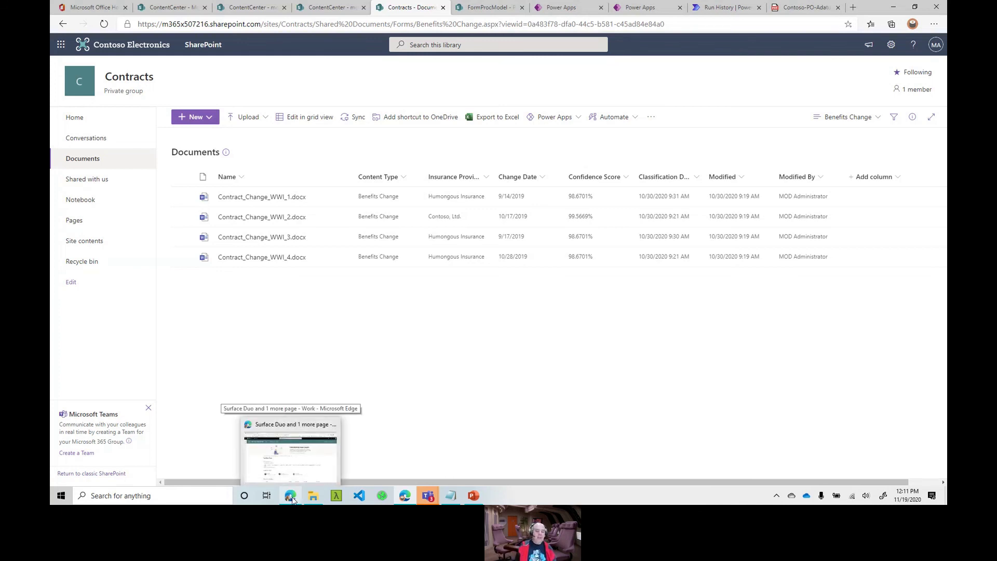
left_click(292, 498)
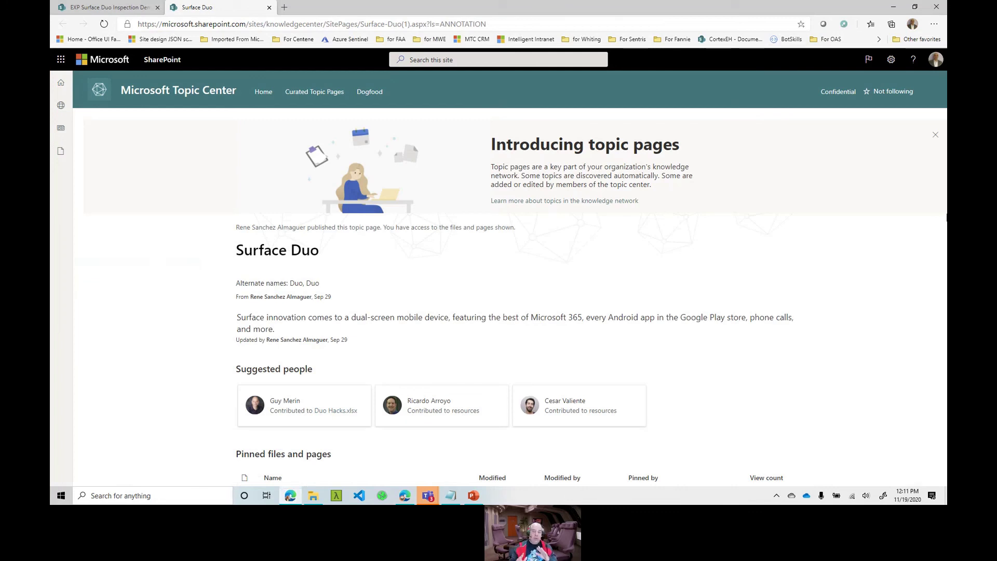
left_click(104, 7)
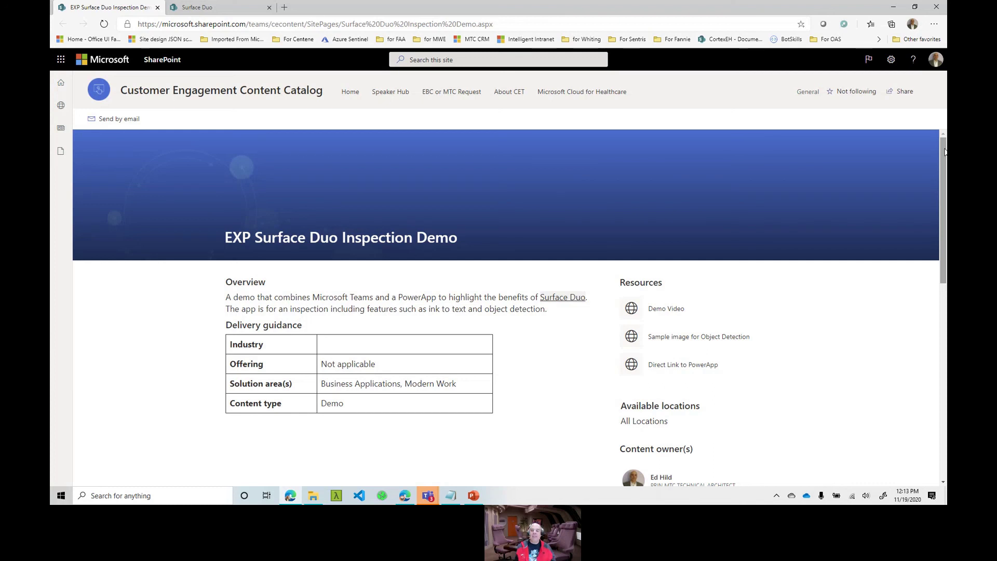
scroll(944, 176, "down", 3)
scroll(944, 167, "up", 3)
scroll(946, 154, "down", 1)
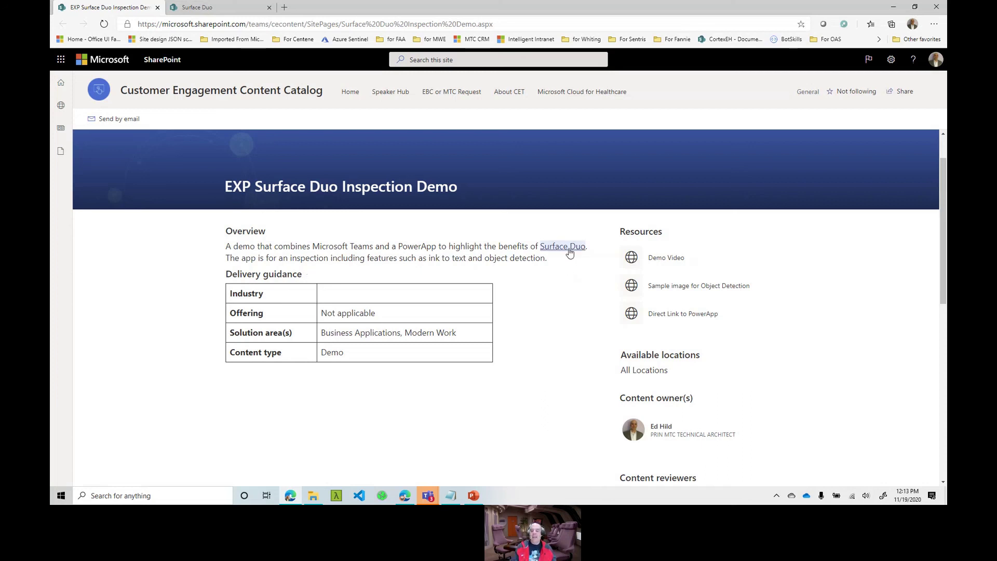
- Preview the Surface Duo topic card from the Overview text, and review its full topic page down to the related sites and comments
mouse_move(570, 251)
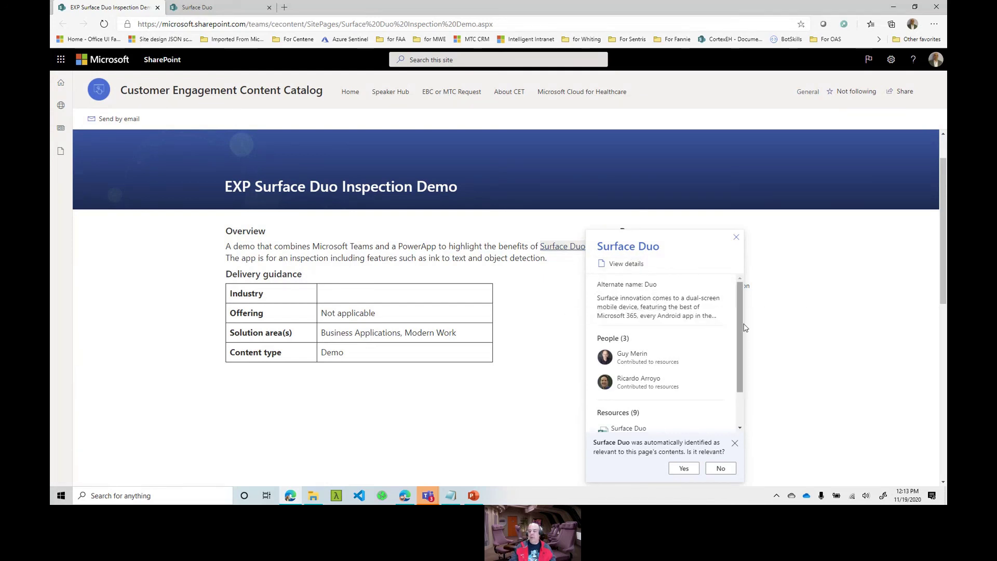
scroll(670, 332, "down", 1)
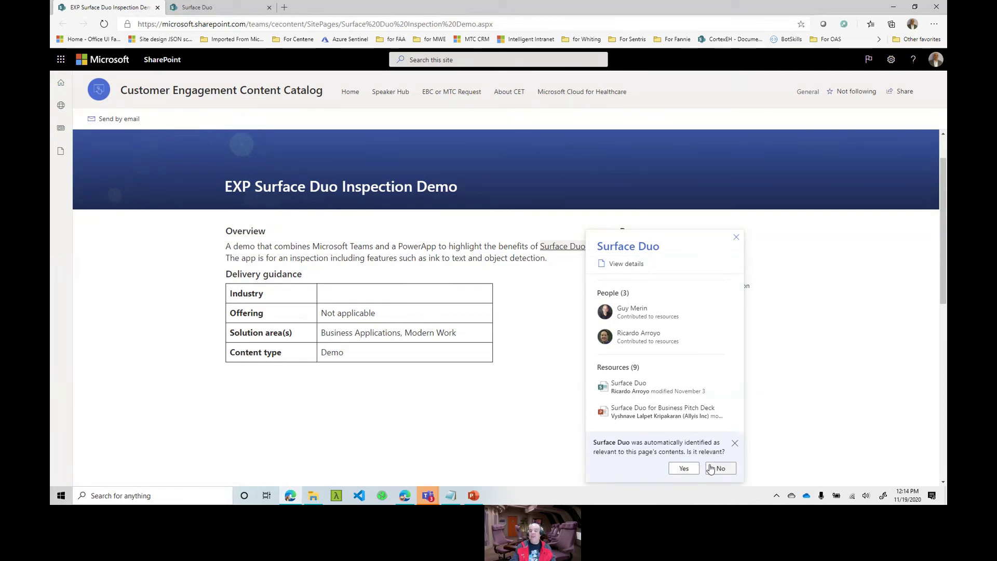
left_click(635, 264)
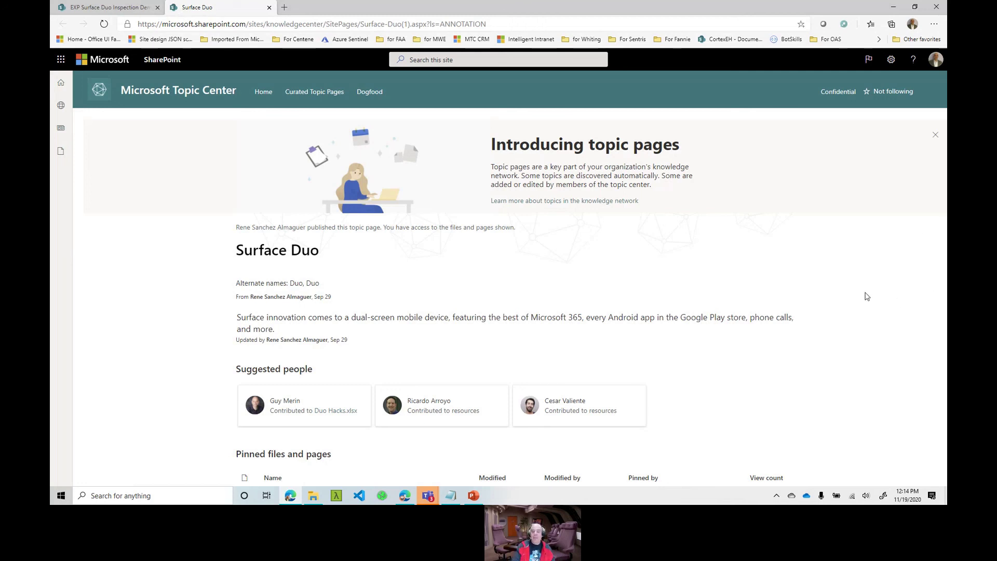
scroll(867, 296, "down", 3)
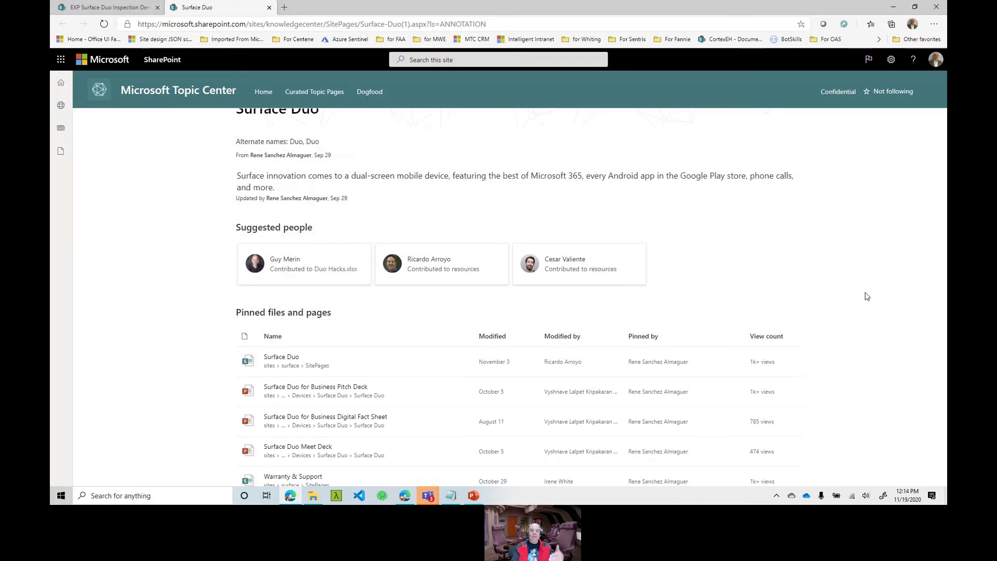
scroll(867, 296, "down", 1)
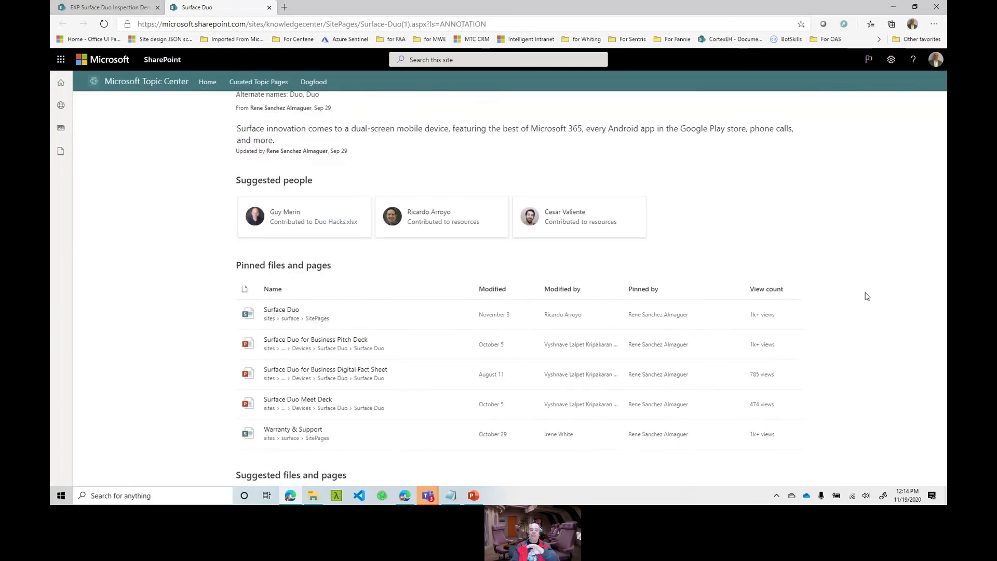
scroll(866, 296, "down", 2)
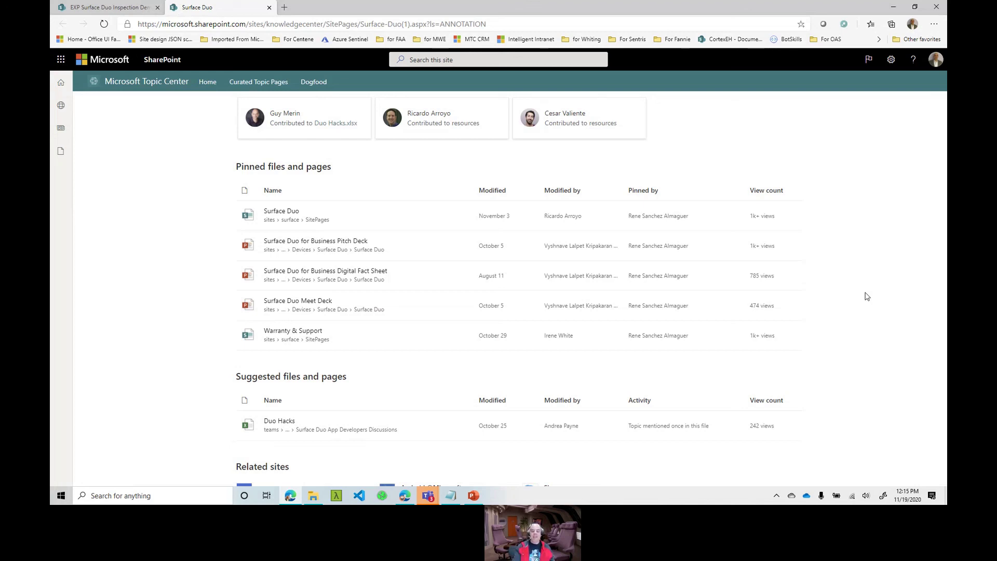
scroll(867, 297, "down", 2)
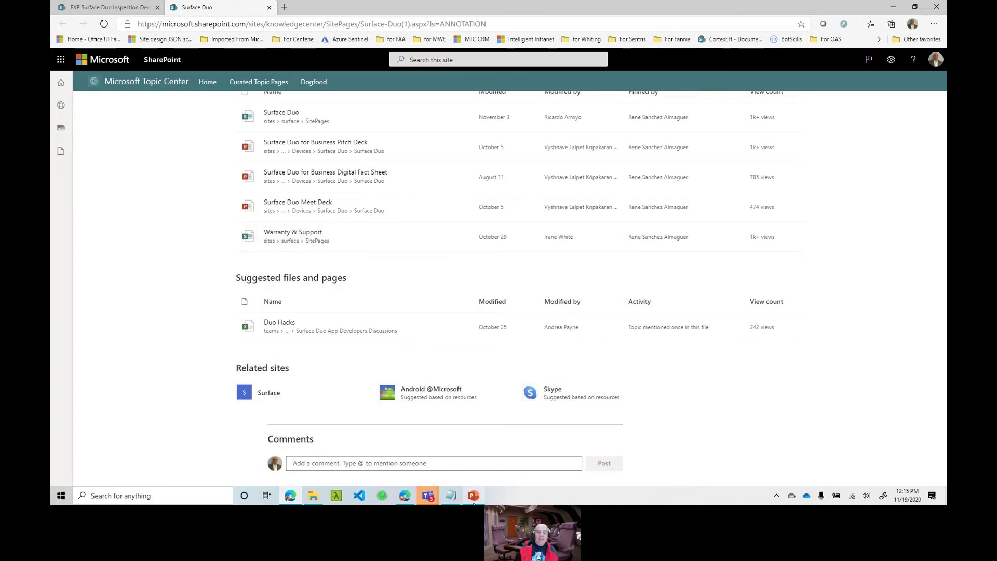
- Switch to the Syntex User Group Presentation in PowerPoint, show the Microsoft SharePoint Syntex Licensing slide, and narrow the slide thumbnail area
mouse_move(474, 503)
left_click(452, 425)
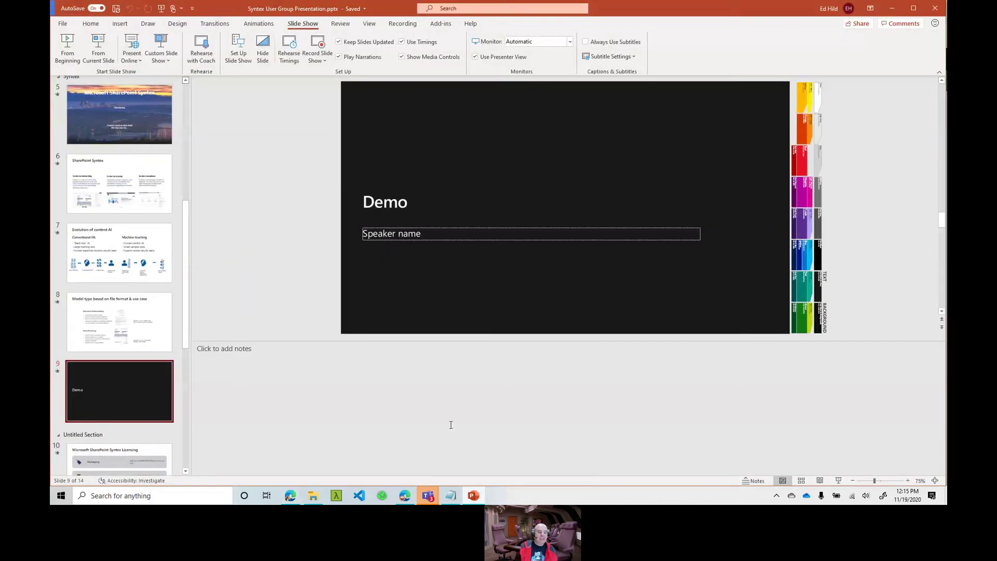
left_click_drag(185, 323, 186, 383)
left_click(138, 314)
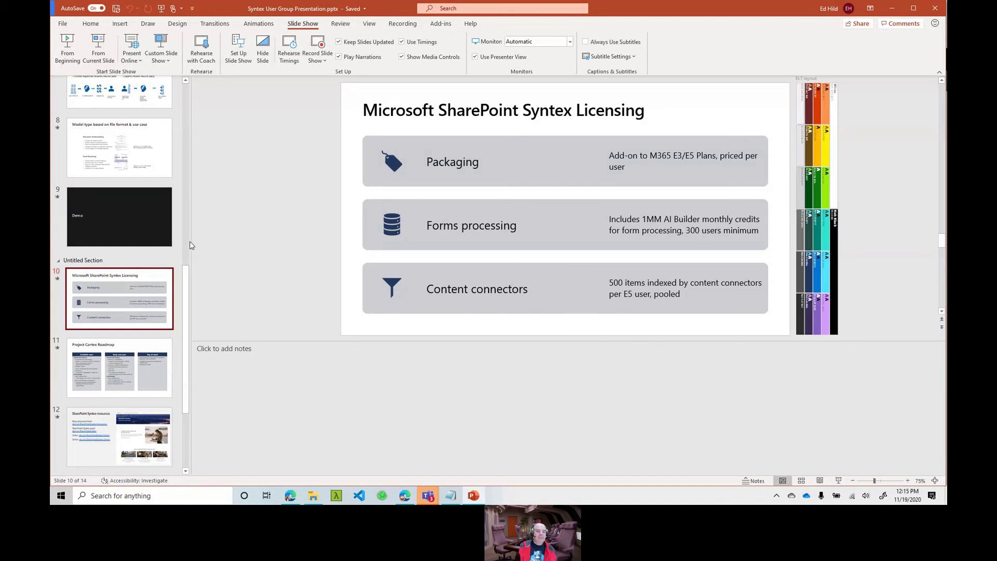
left_click_drag(189, 246, 138, 249)
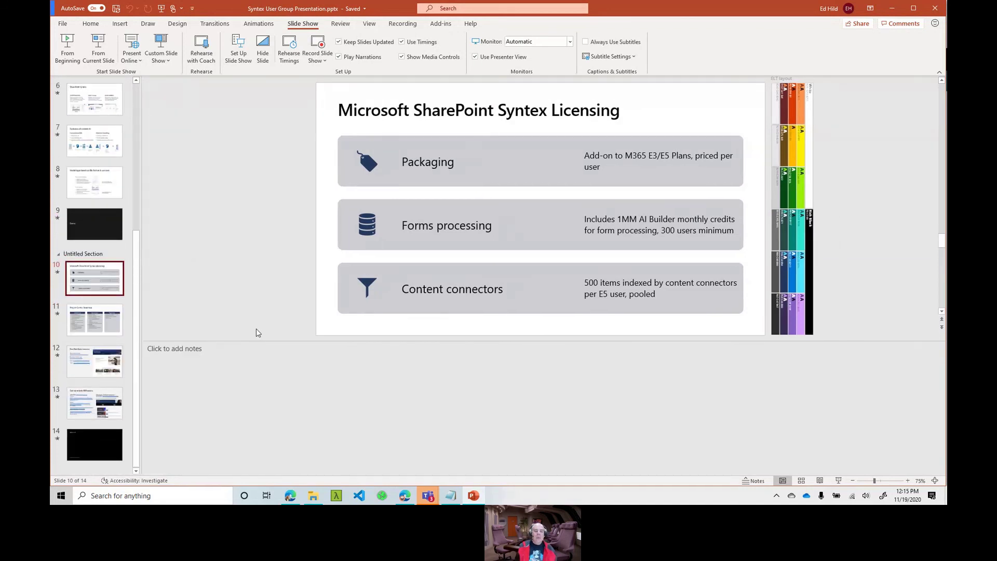